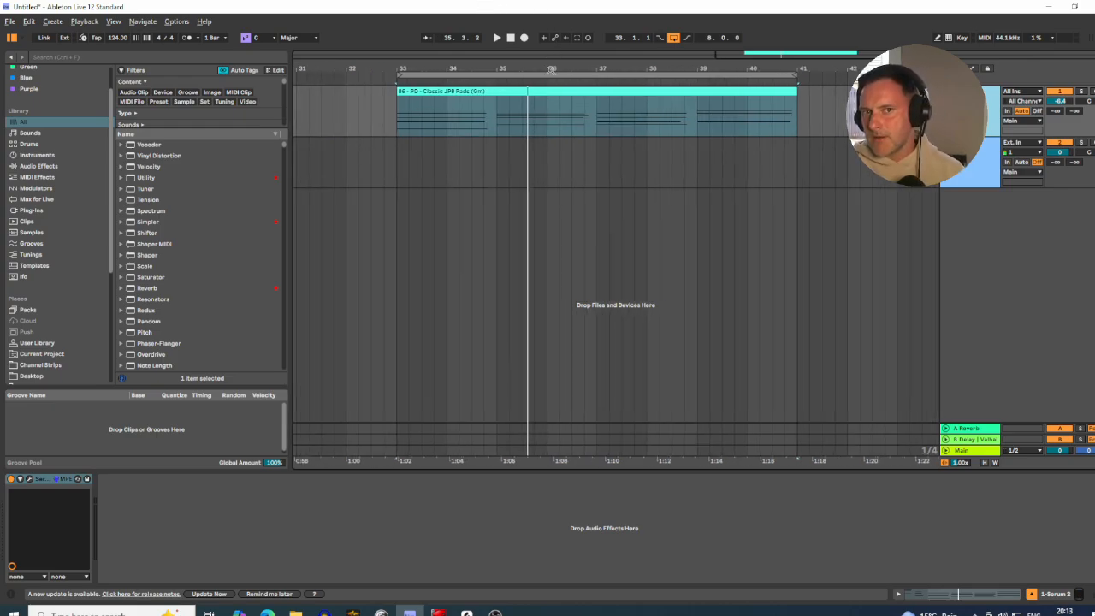
- View the preset loaded in the Serum 2 instrument on the pad track, and close the plugin window
left_click_drag(555, 66, 553, 67)
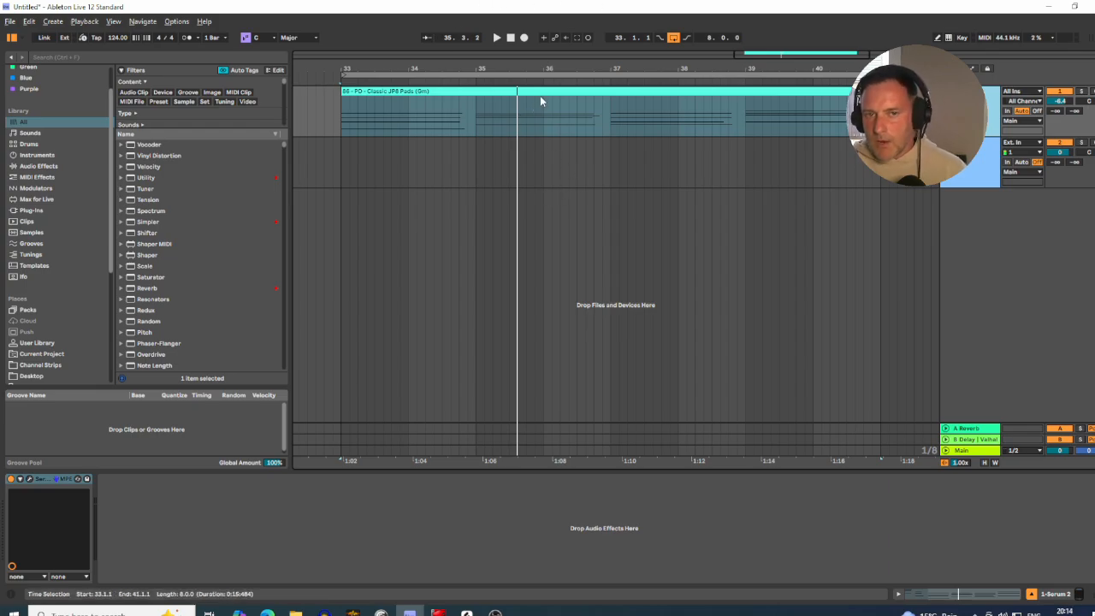
left_click_drag(547, 68, 548, 63)
left_click(547, 91)
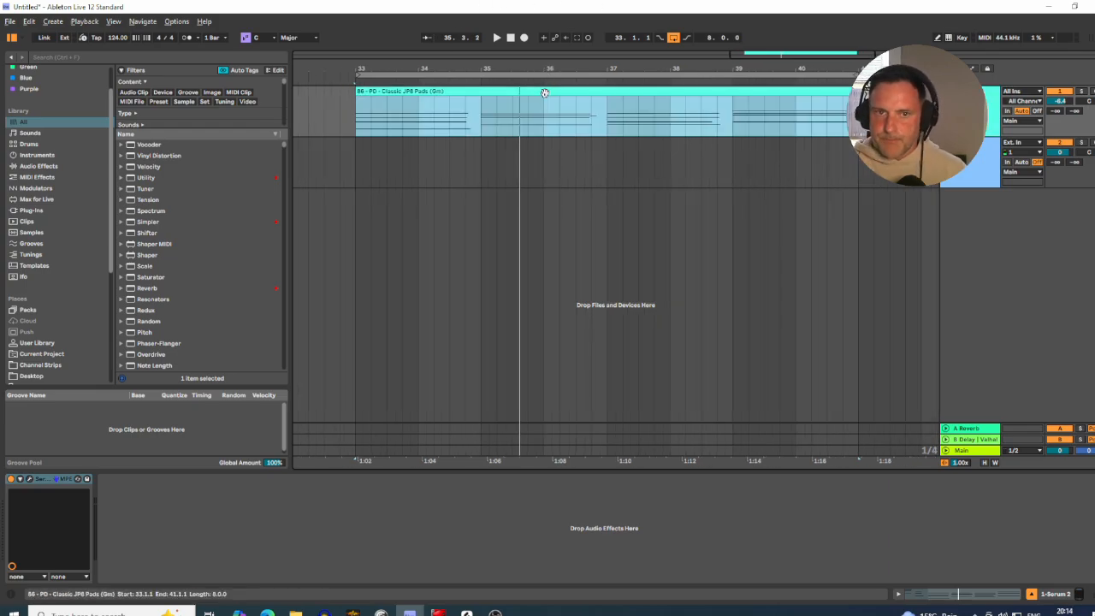
left_click(36, 480)
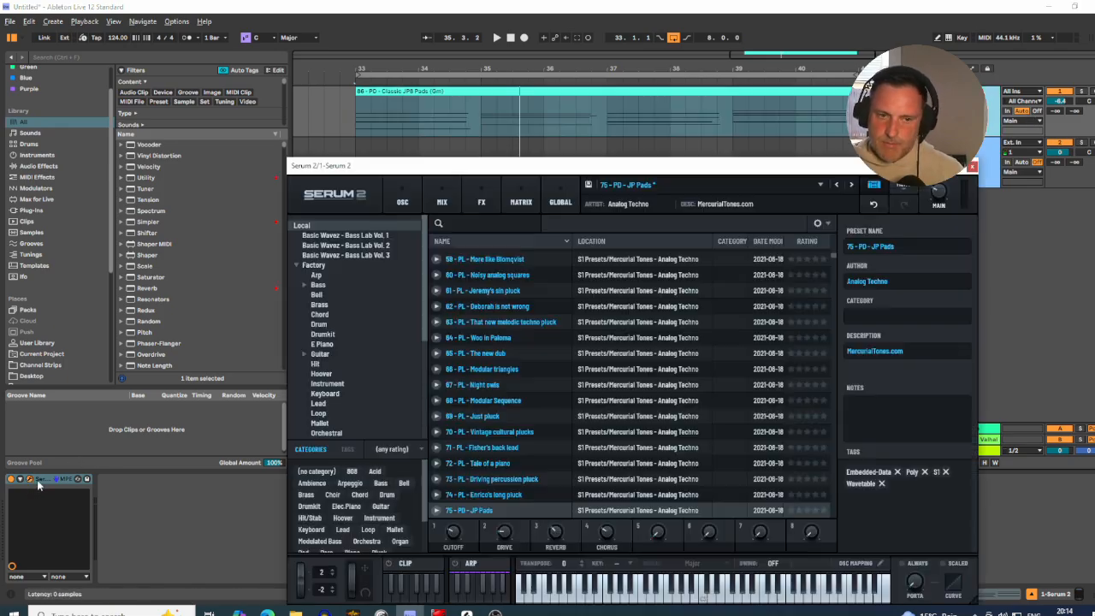
left_click(972, 165)
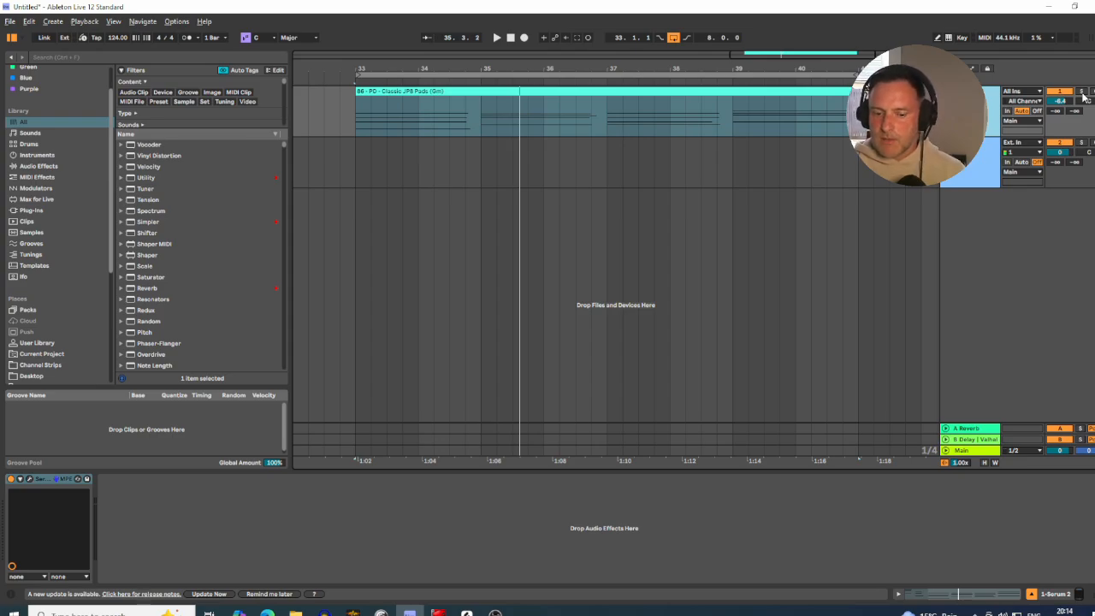
- Solo the Serum 2 track and play through its pad clip, enlarging the track's height
left_click(467, 91)
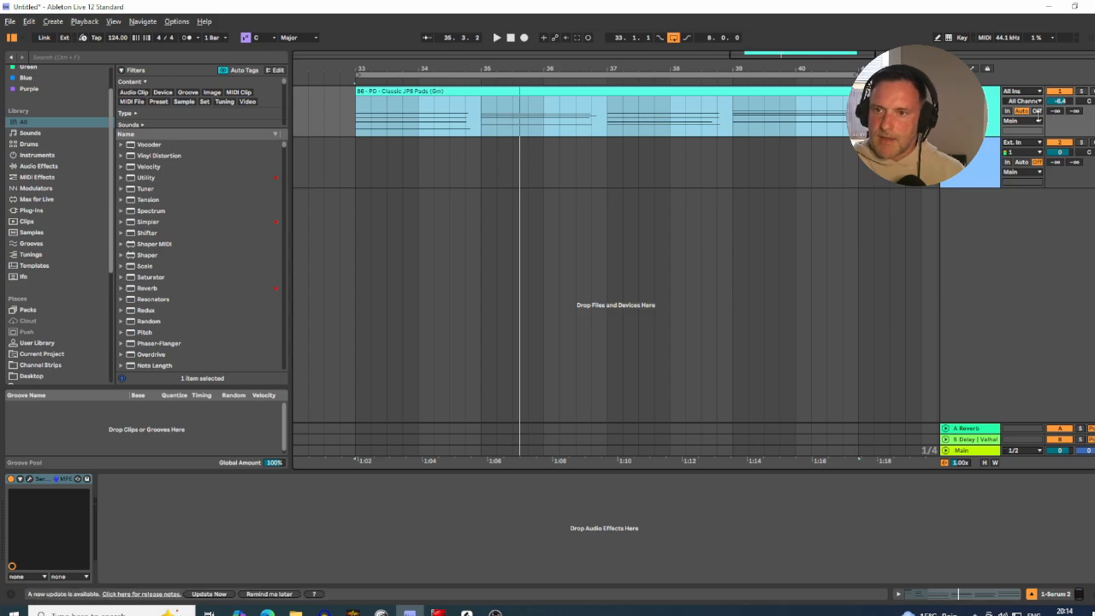
left_click(991, 113)
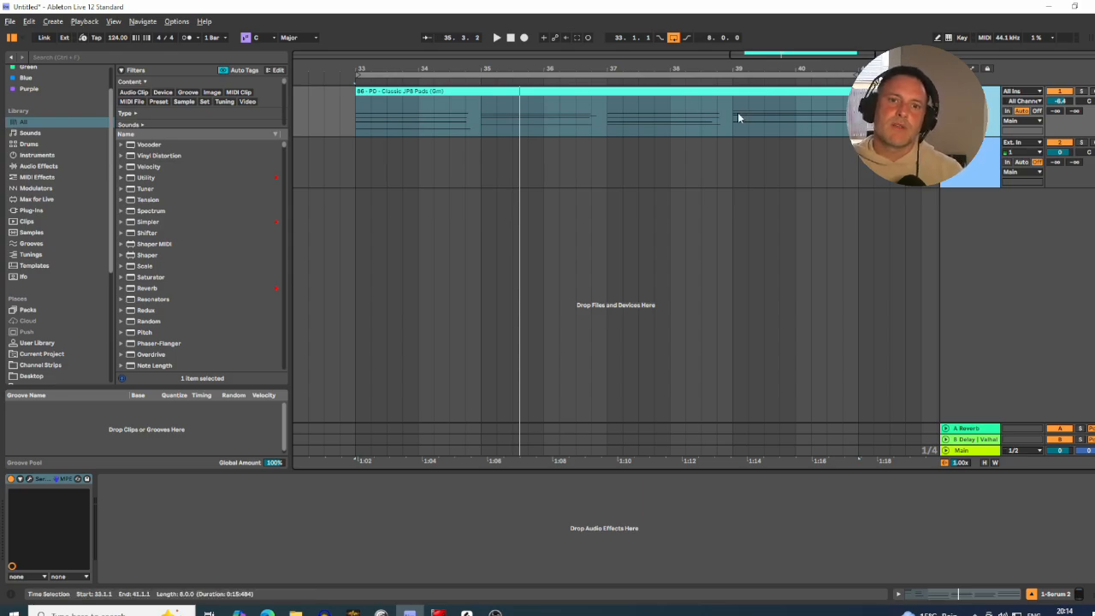
left_click(1080, 92)
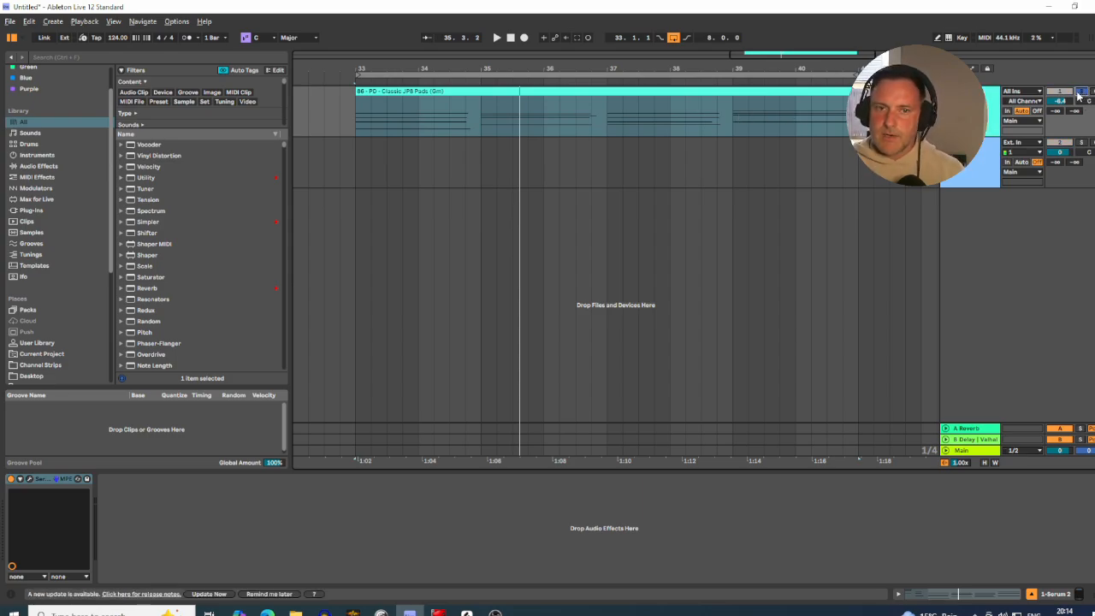
key("space")
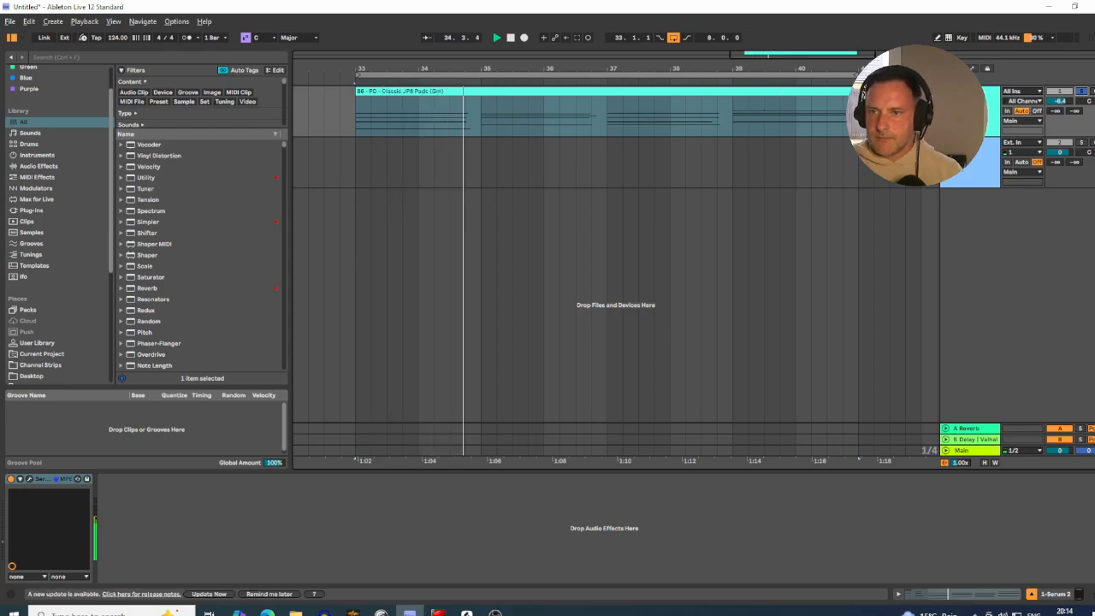
left_click_drag(963, 137, 963, 156)
left_click_drag(485, 70, 486, 63)
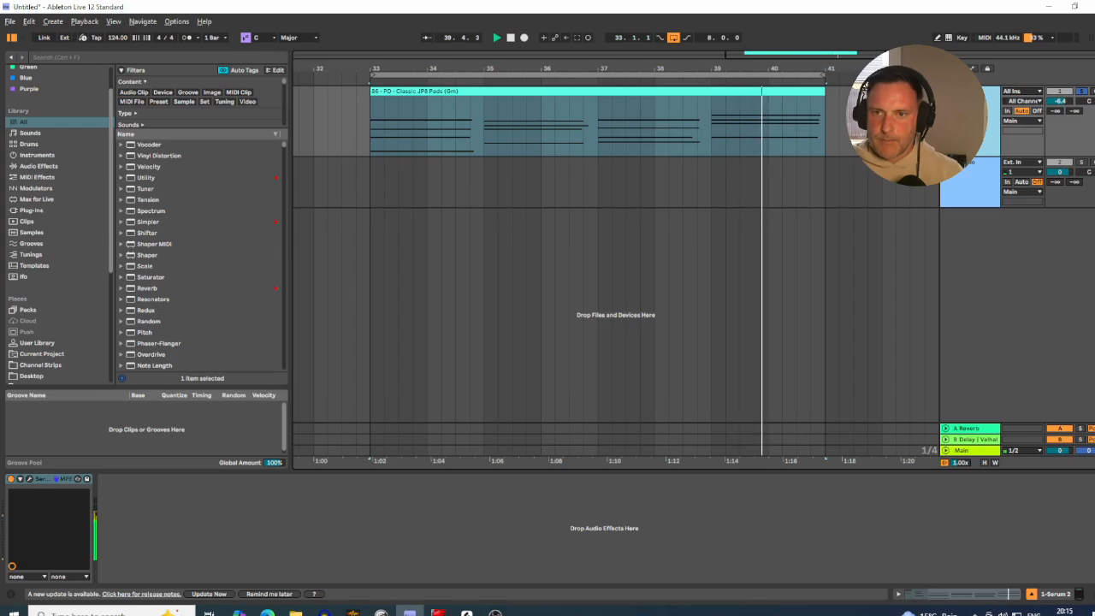
key("space")
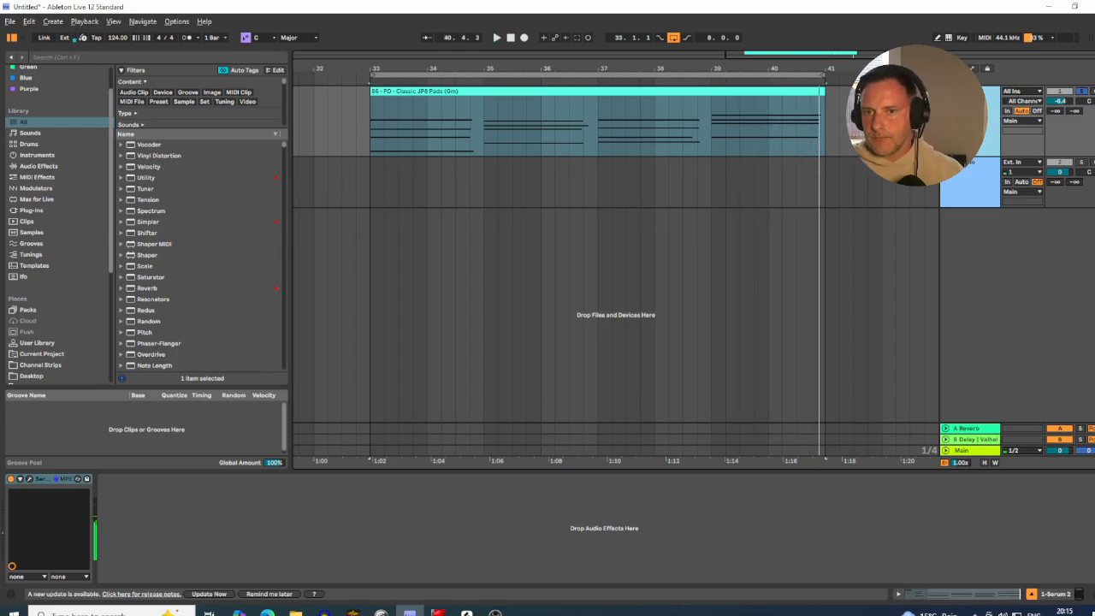
- Show the B return's device chain in the Session mixer and set its Delay feedback to 26%
left_click(550, 113)
scroll(550, 114, "down", 3)
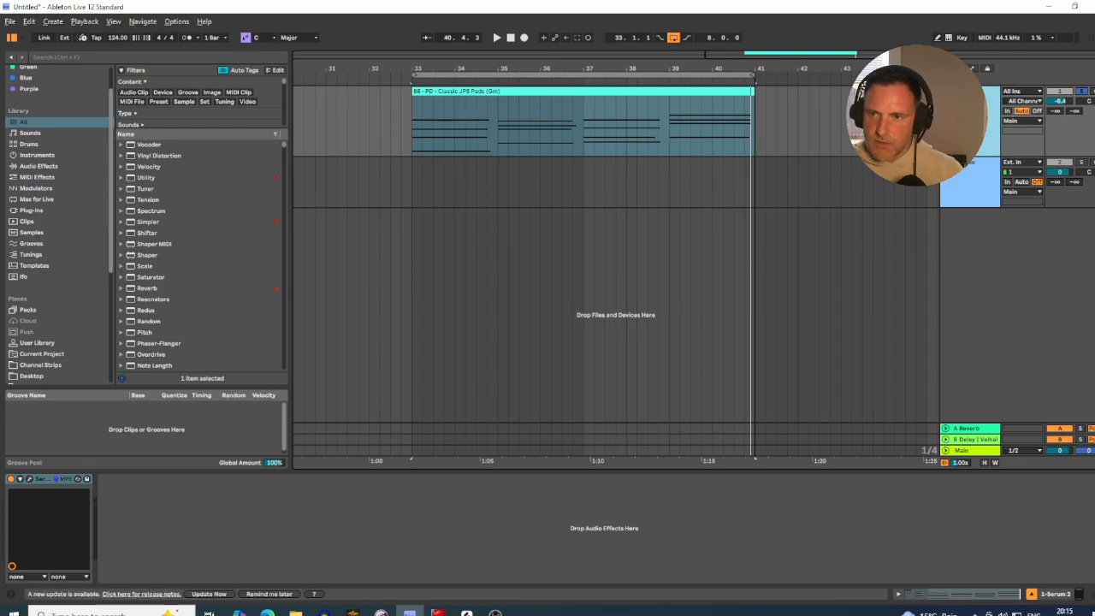
key("Tab")
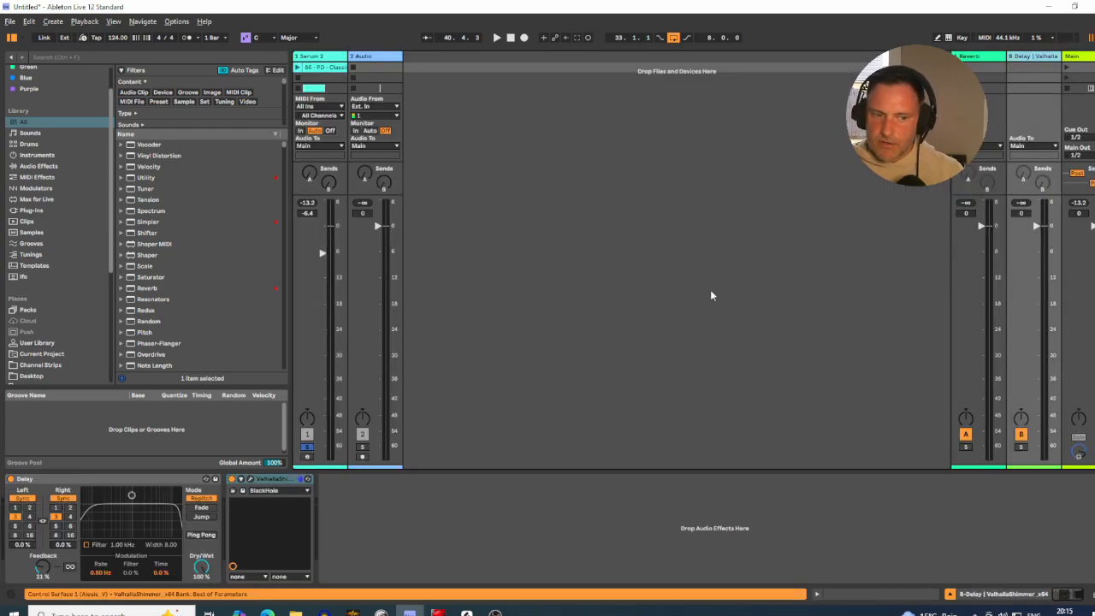
left_click(250, 479)
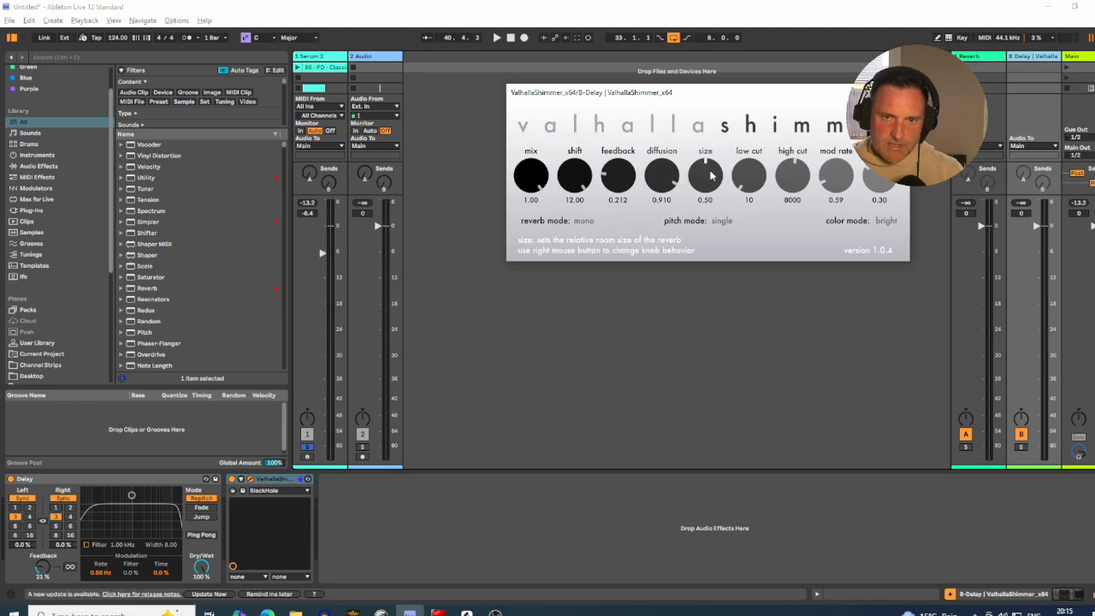
left_click(121, 485)
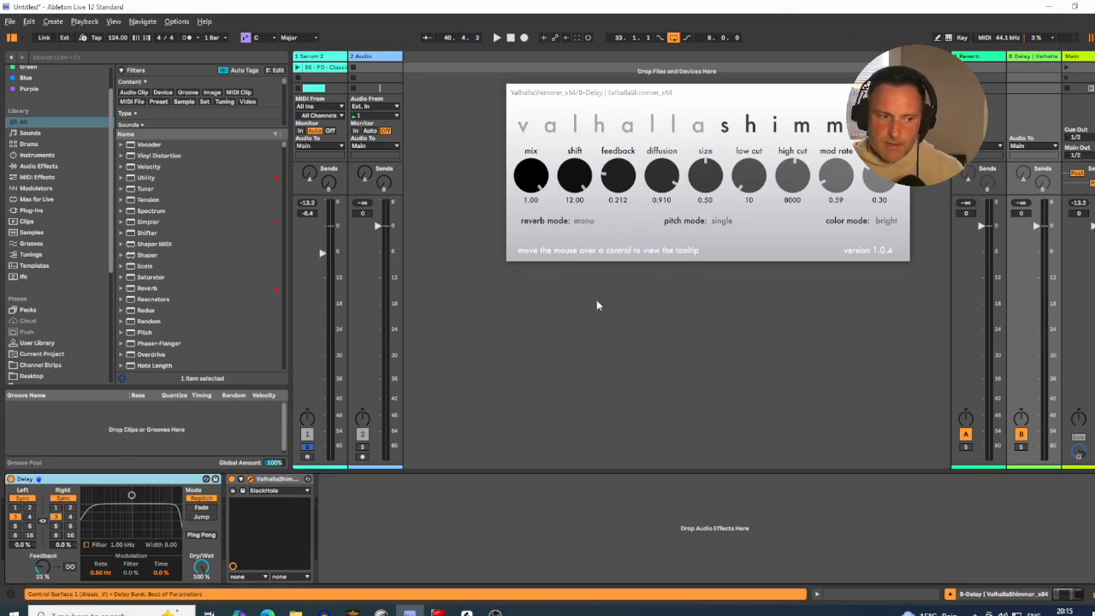
left_click_drag(43, 570, 43, 566)
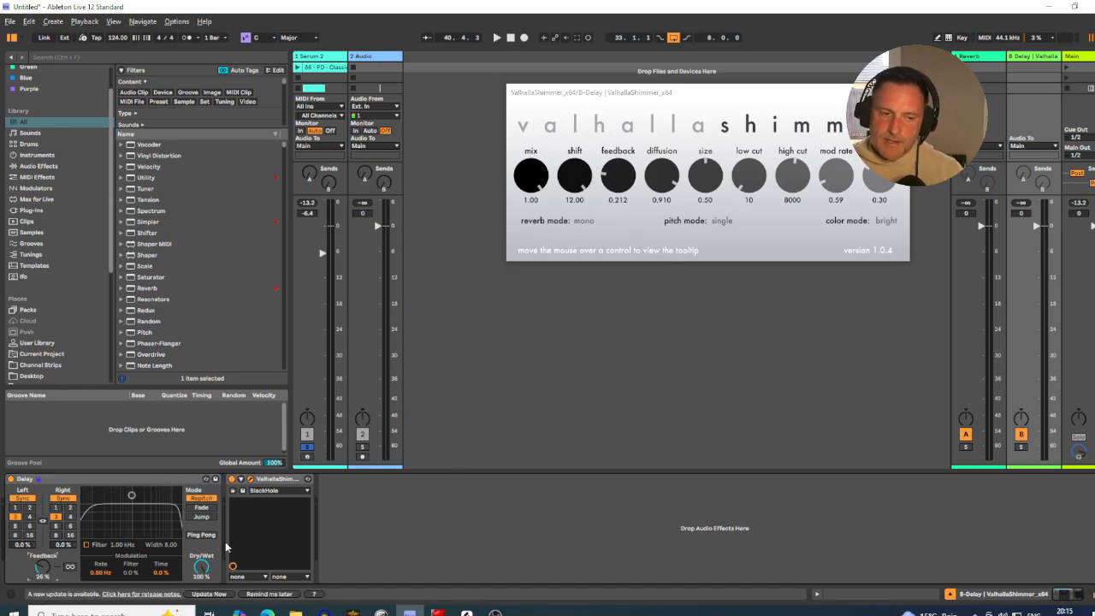
- Set the feedback of ValhallaShimmer on the B return to 0.000 and close the plugin window
left_click(248, 479)
left_click(248, 479)
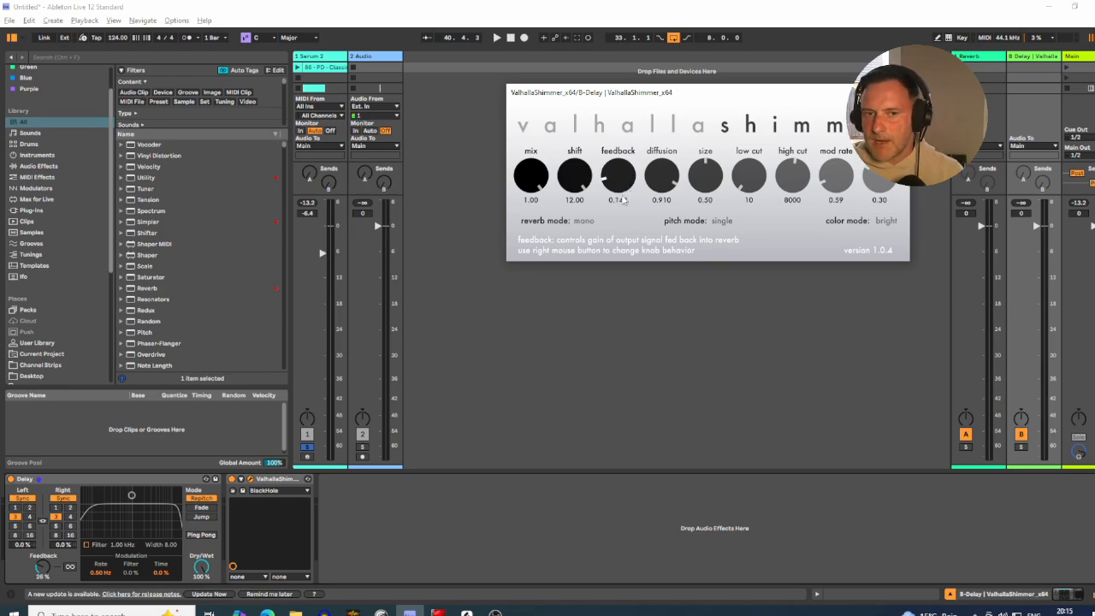
left_click_drag(624, 200, 627, 181)
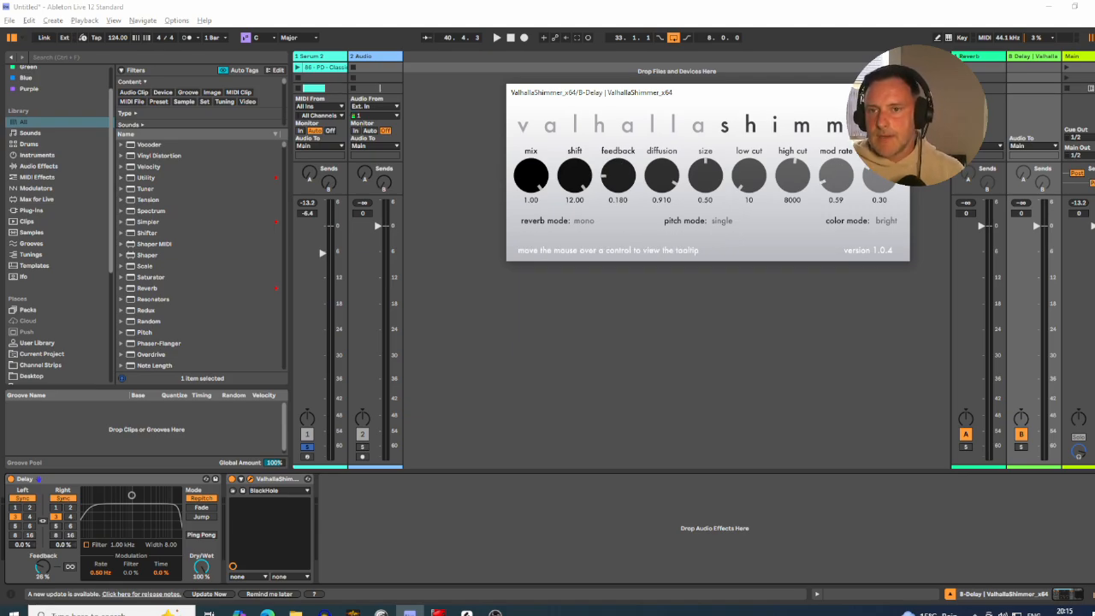
left_click_drag(624, 186, 623, 281)
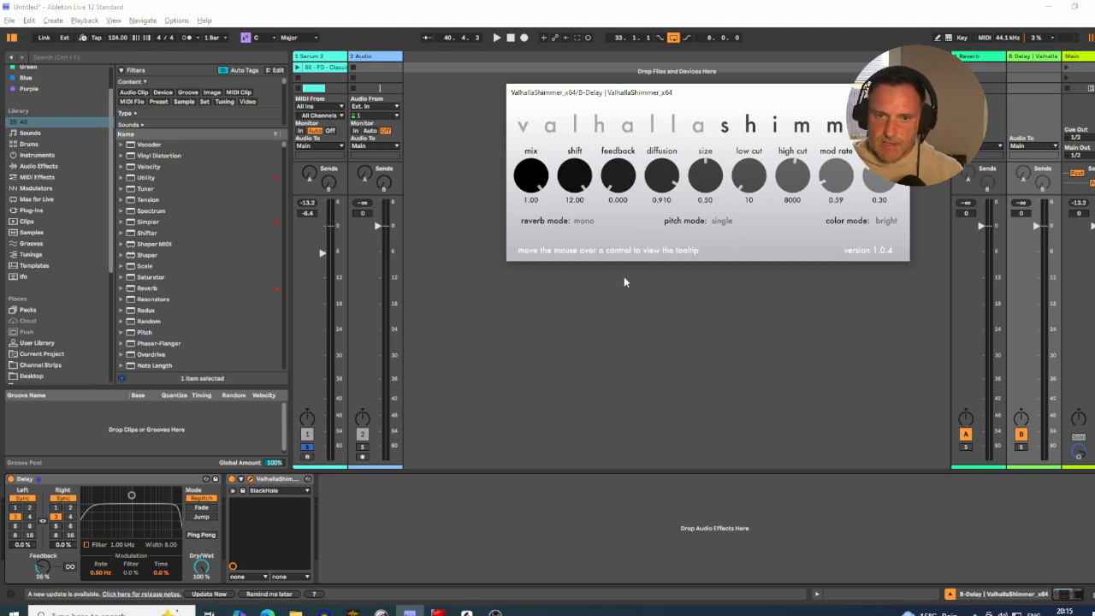
left_click(896, 93)
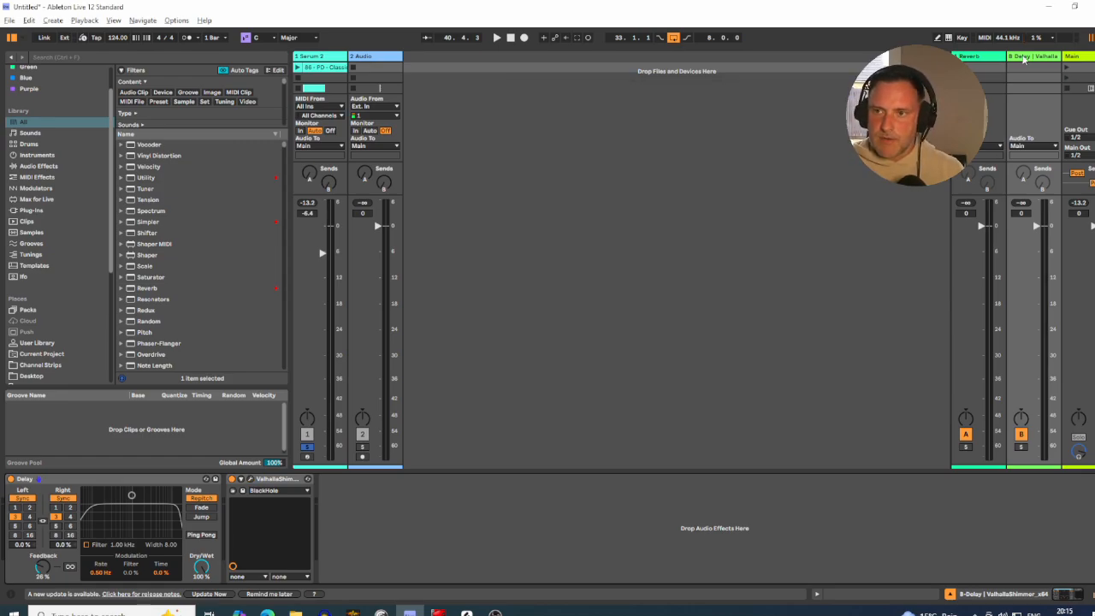
- Launch the pad clip and raise the Serum 2 track's send to the B Delay return
left_click(330, 58)
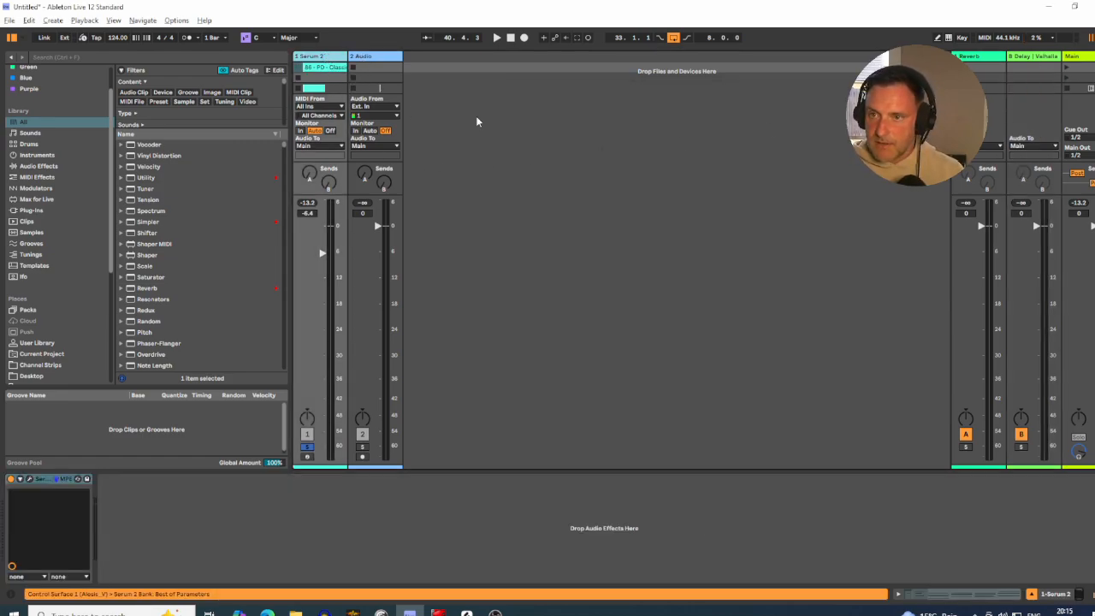
left_click(1034, 57)
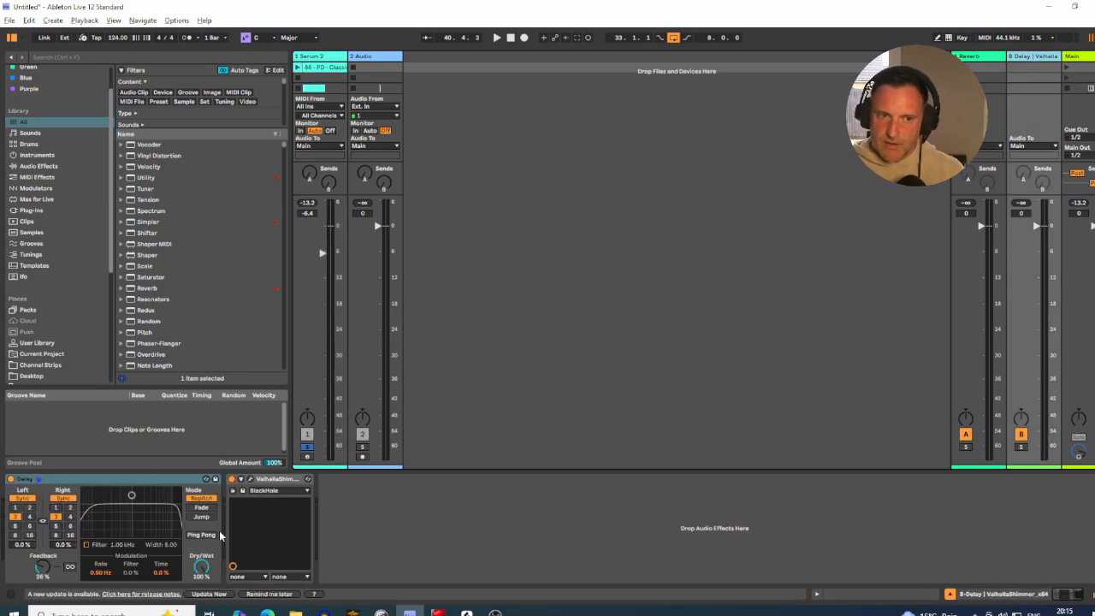
left_click(298, 67)
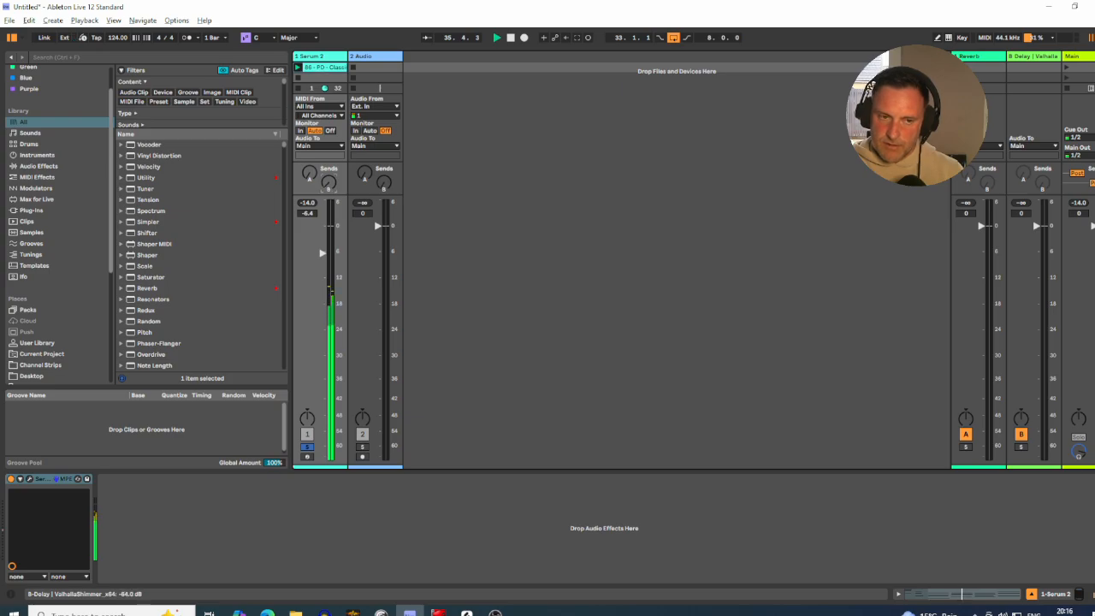
left_click_drag(329, 182, 328, 176)
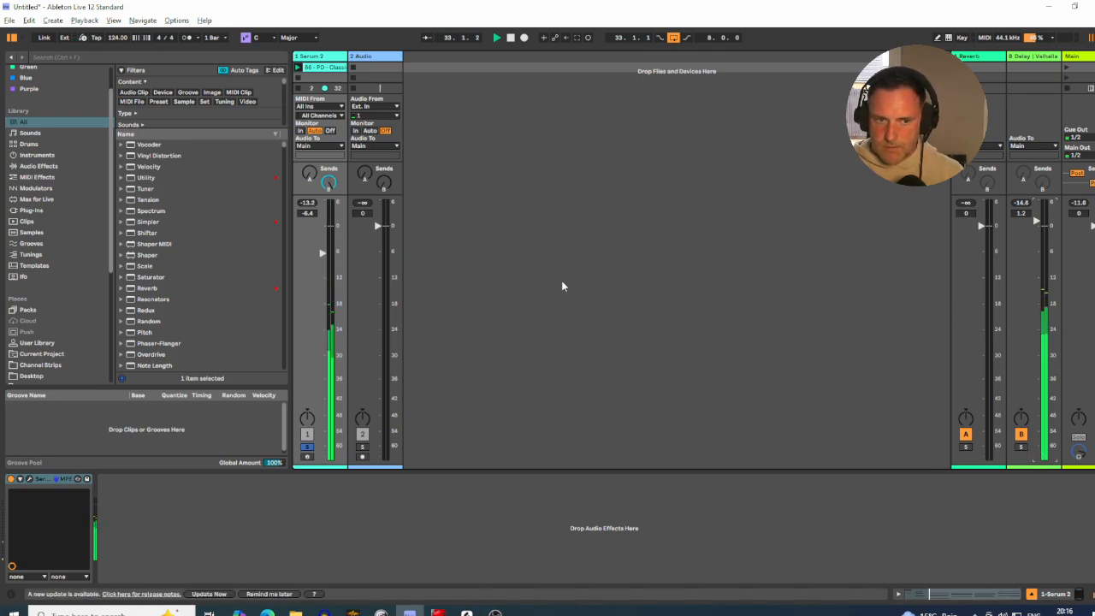
- Compare the pad with the B return off and on, and set that return's volume to 0.5 dB
left_click(1020, 435)
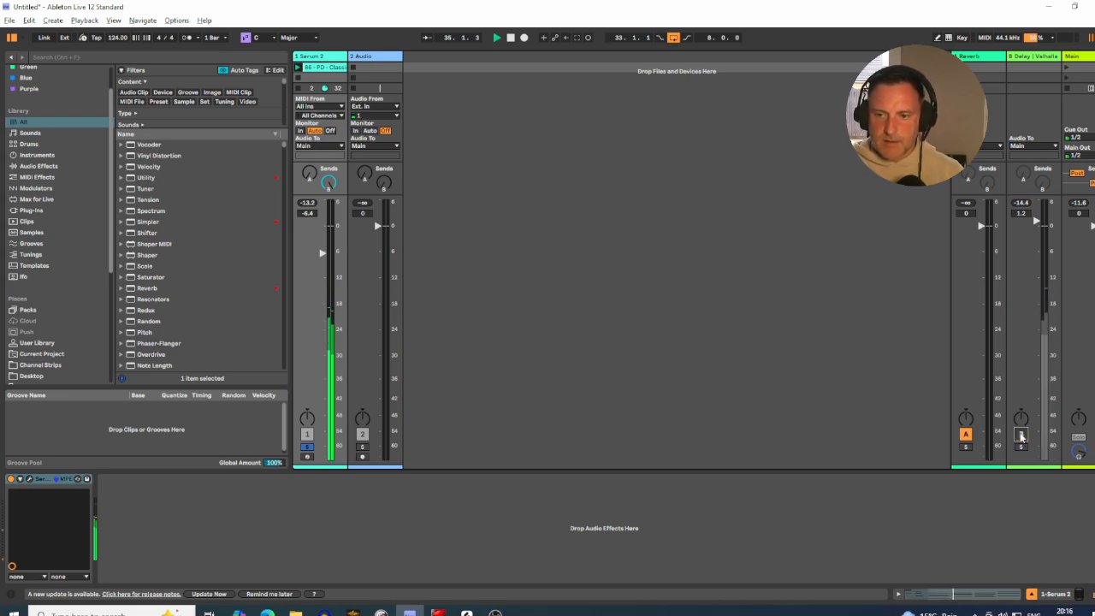
left_click(1020, 436)
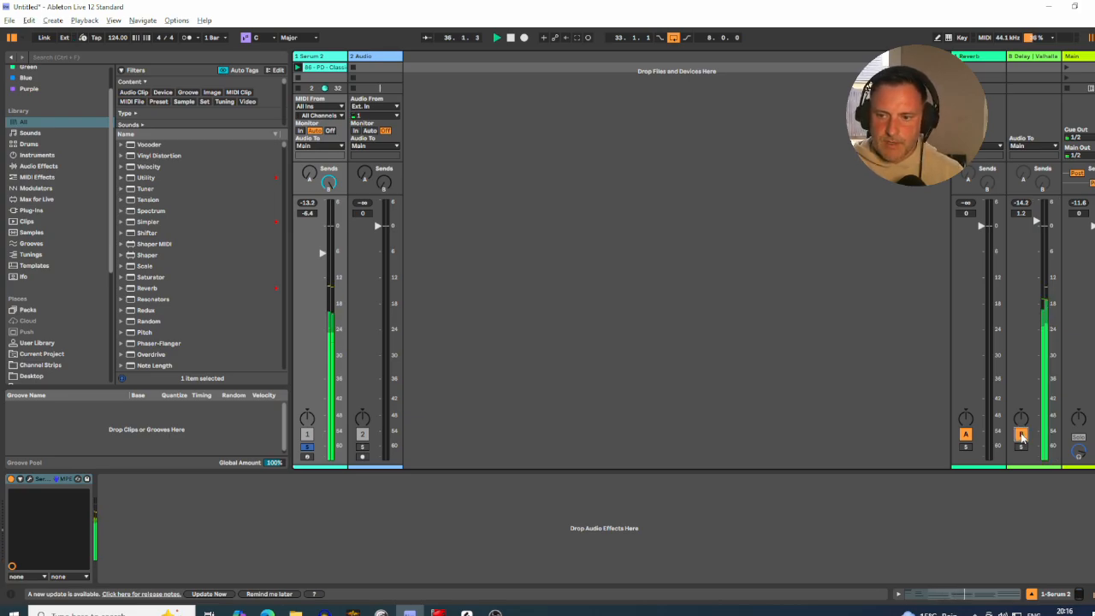
left_click_drag(1036, 221, 1035, 225)
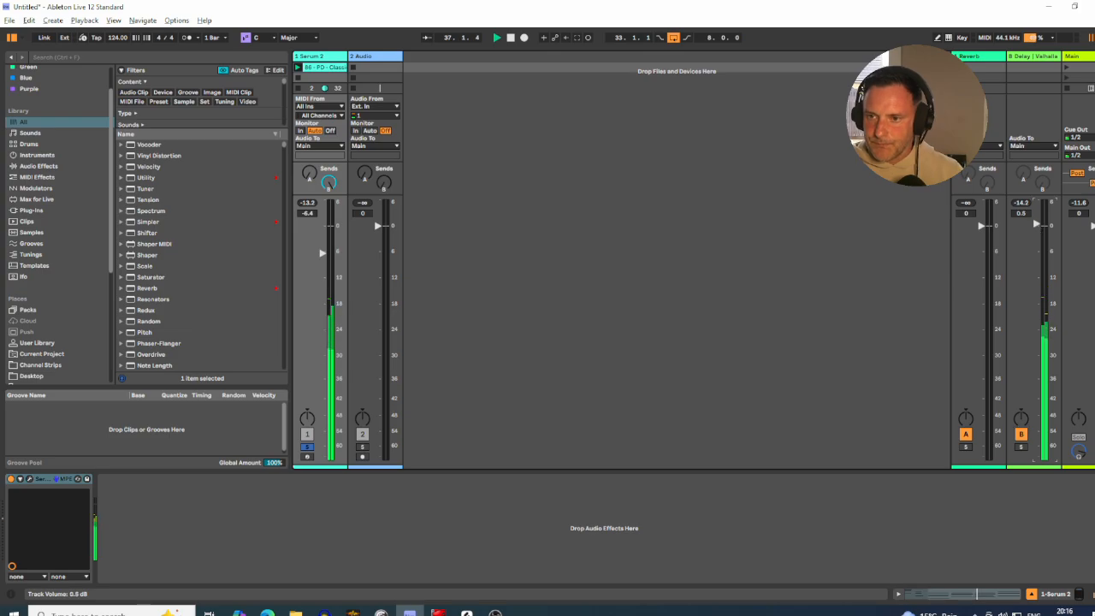
- In the Arrangement, set the Audio track's input to the B-Delay | ValhallaShimmer return
key("Tab")
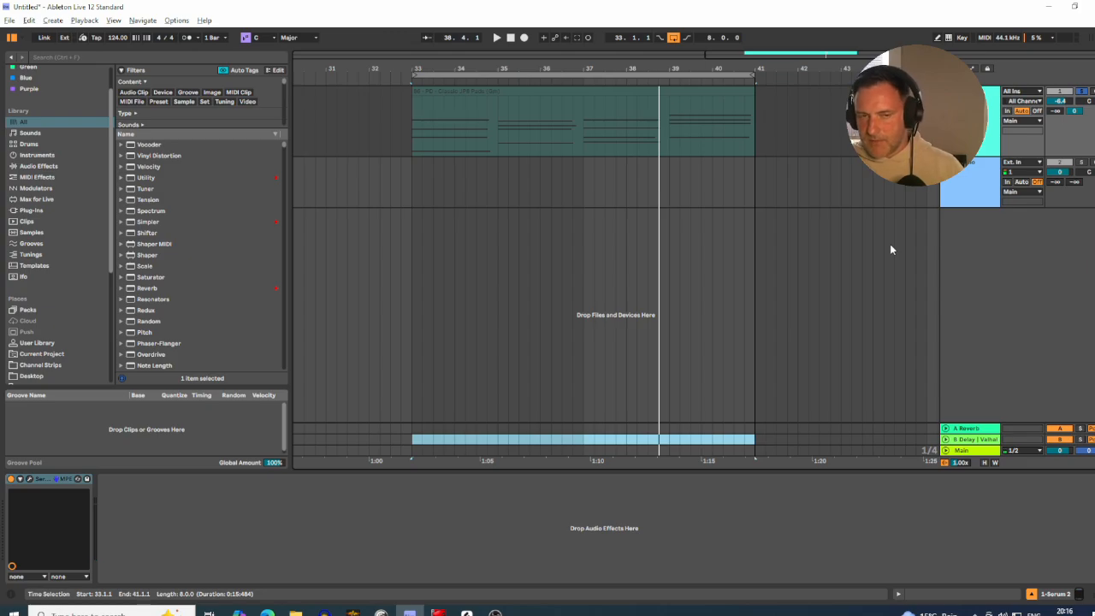
left_click_drag(541, 71, 529, 43)
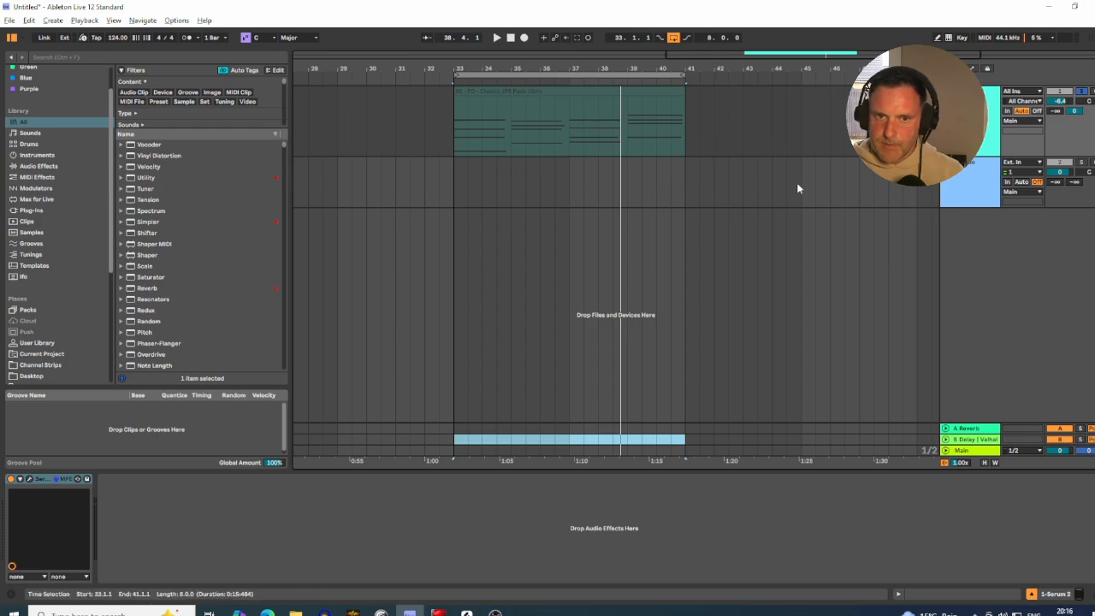
left_click(957, 190)
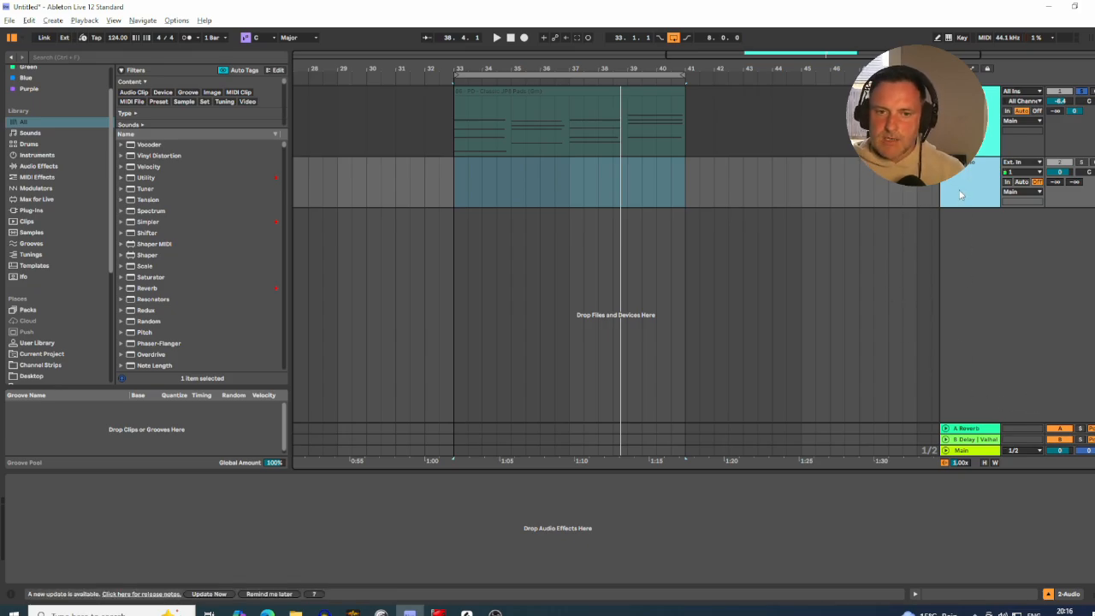
left_click(969, 440)
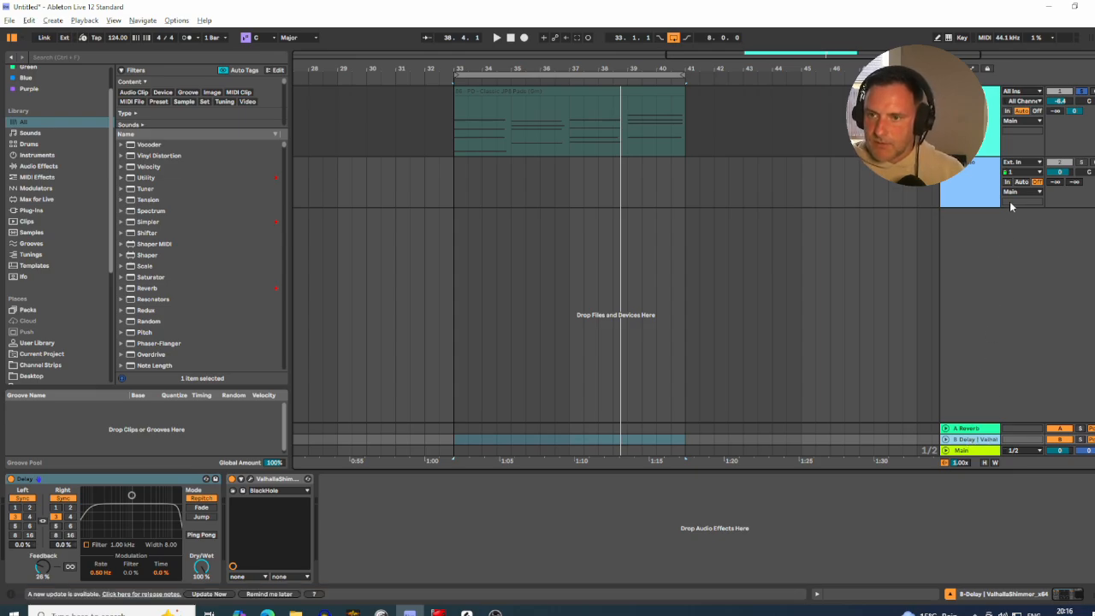
left_click(1011, 163)
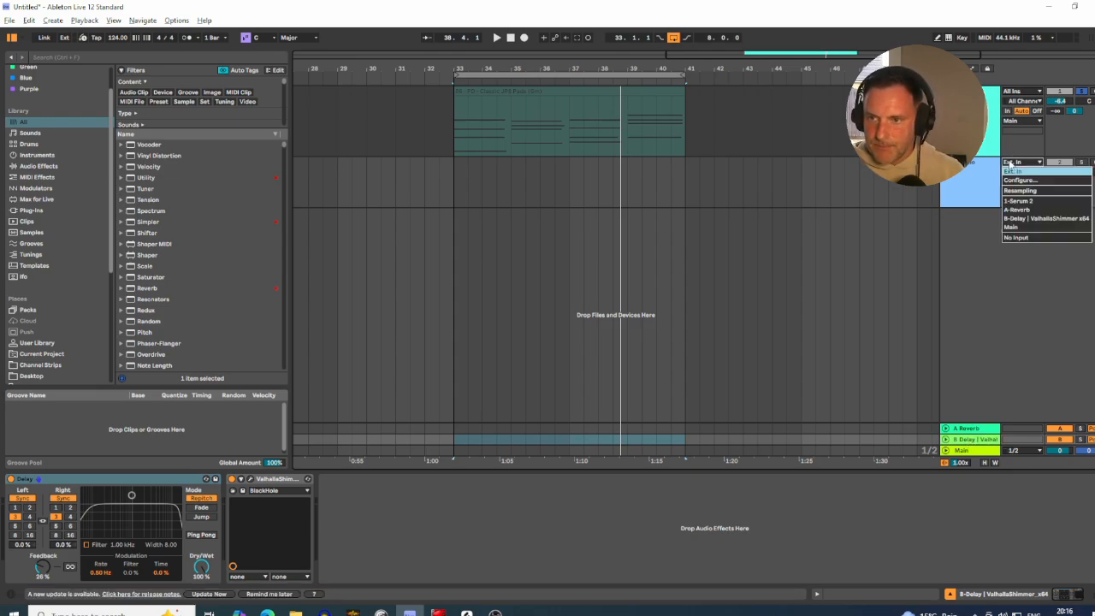
left_click(1028, 219)
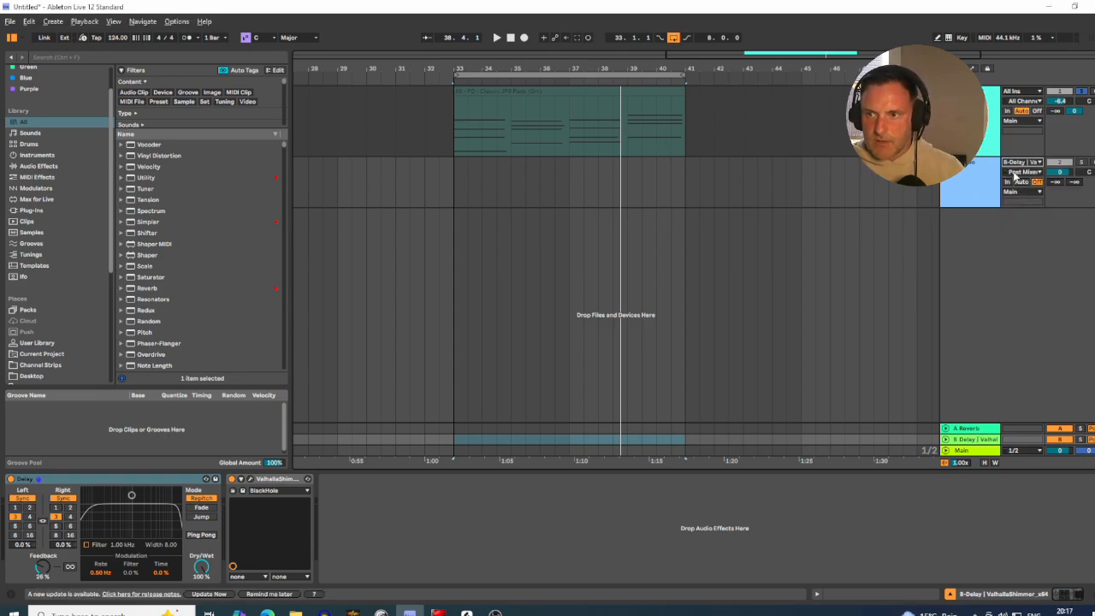
- Start recording in the Arrangement with the Audio track armed, and open ValhallaShimmer on the B return while it runs
left_click(525, 38)
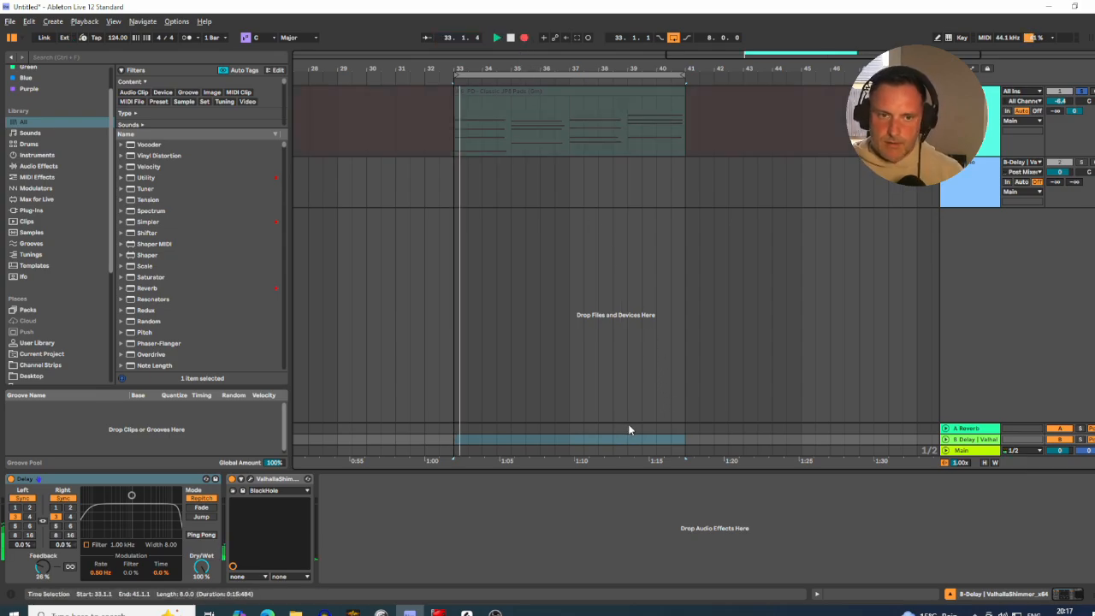
left_click(1091, 171)
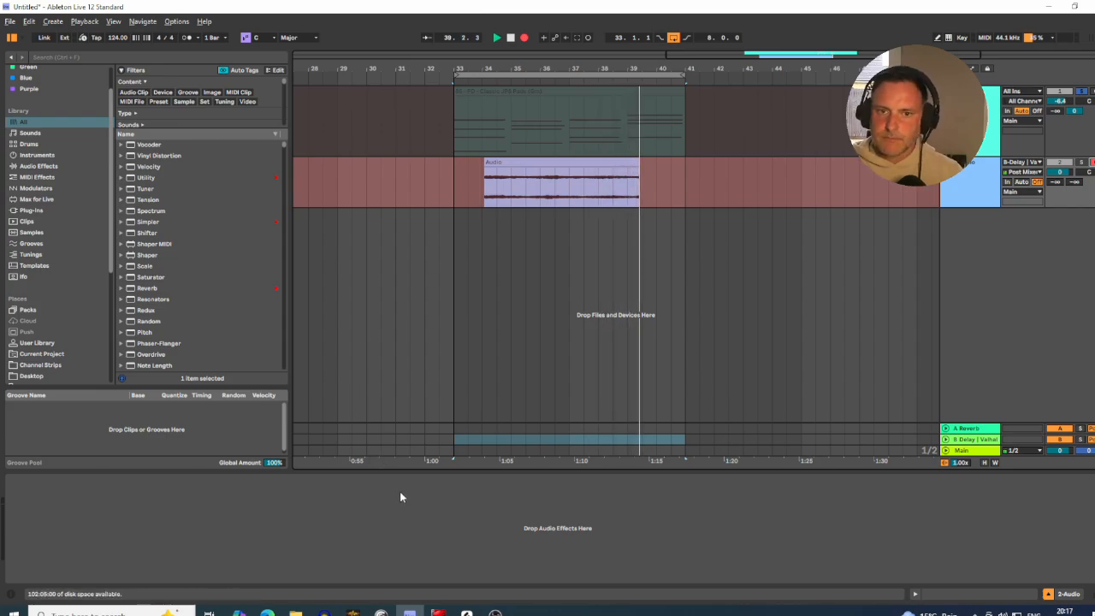
key("Tab")
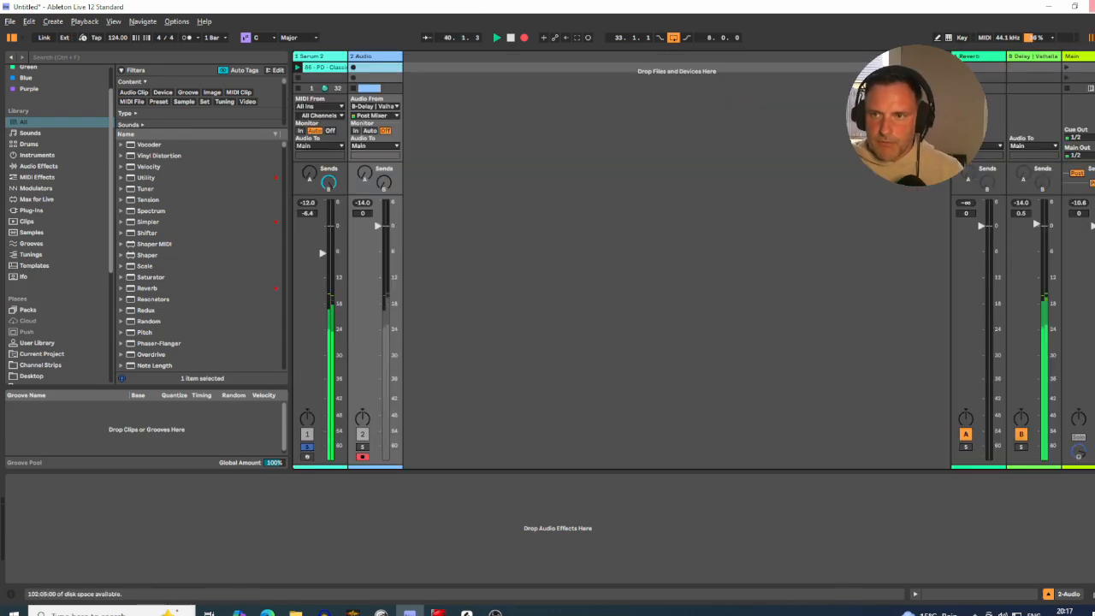
left_click(1033, 59)
left_click(251, 480)
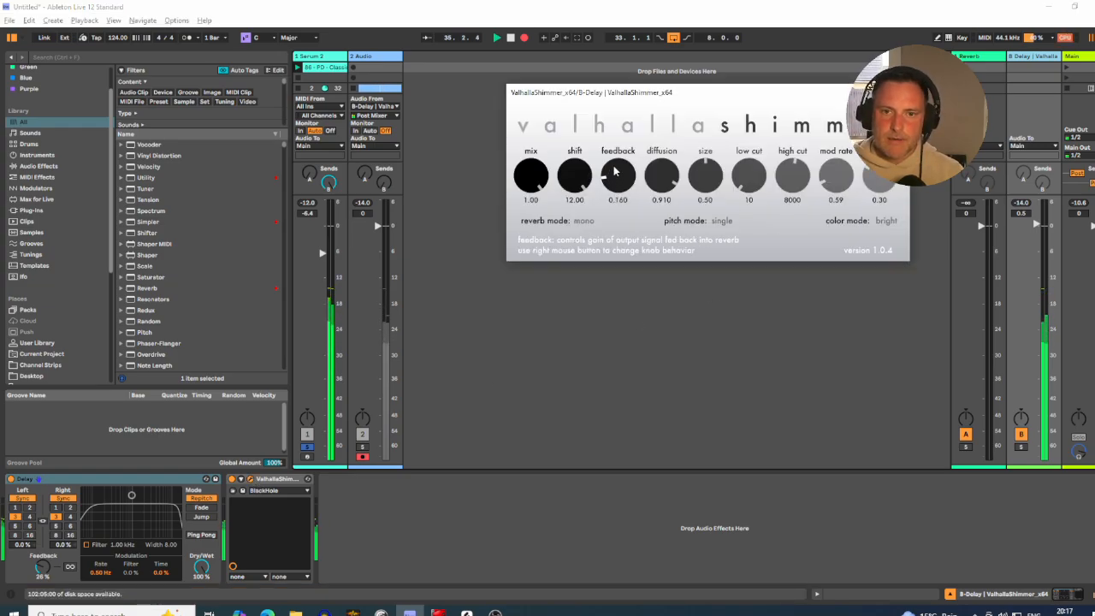
- Sweep ValhallaShimmer's feedback up to about 0.352 and back down to about 0.044 during the recording, and close the plugin window
left_click_drag(615, 162, 618, 155)
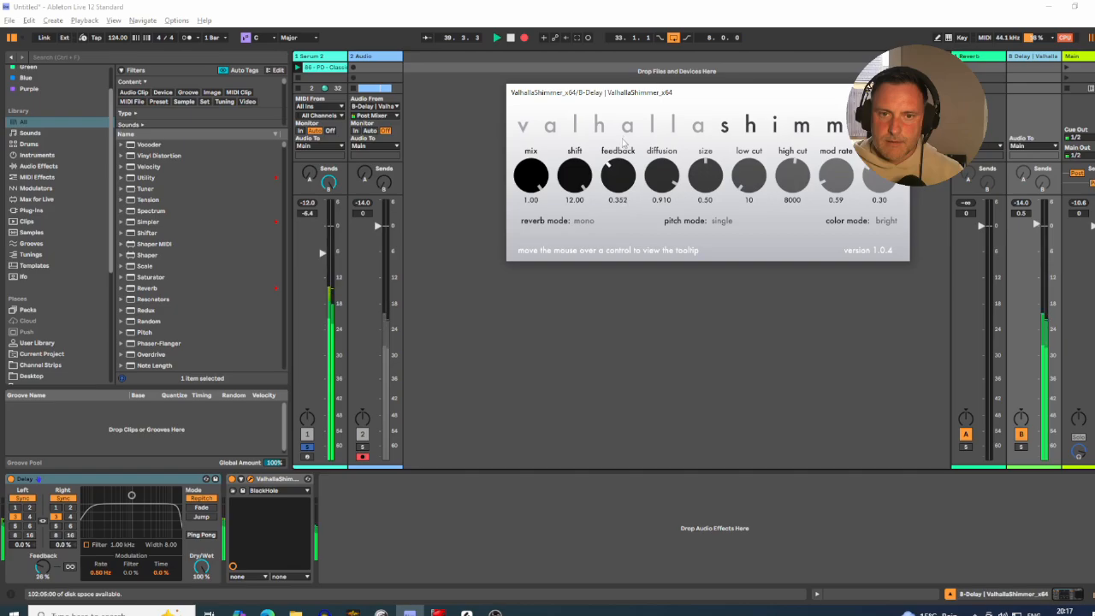
left_click_drag(617, 153, 618, 160)
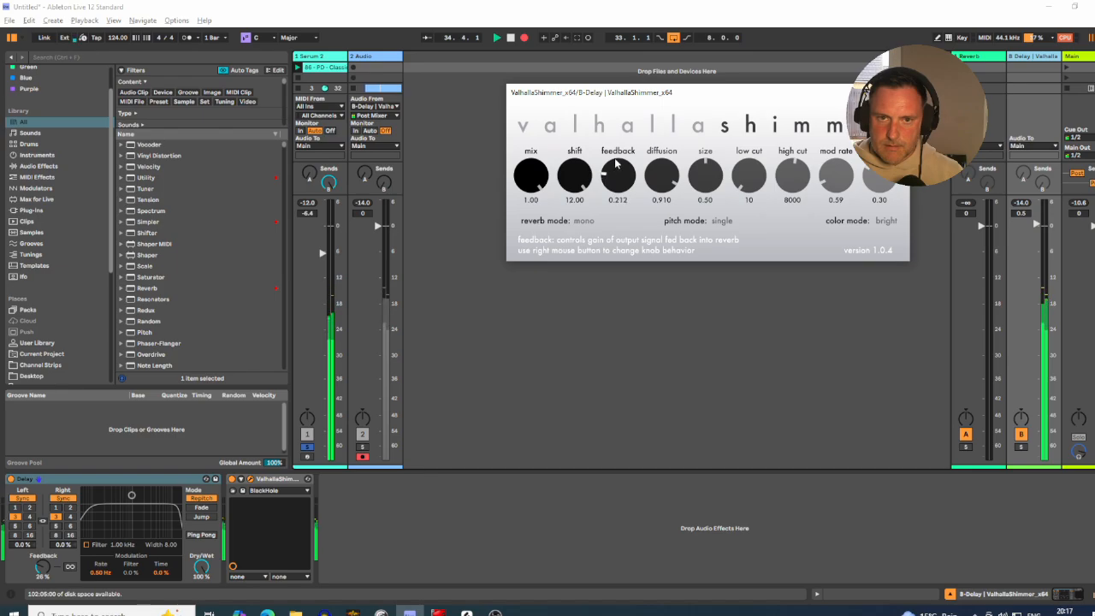
left_click_drag(616, 164, 619, 151)
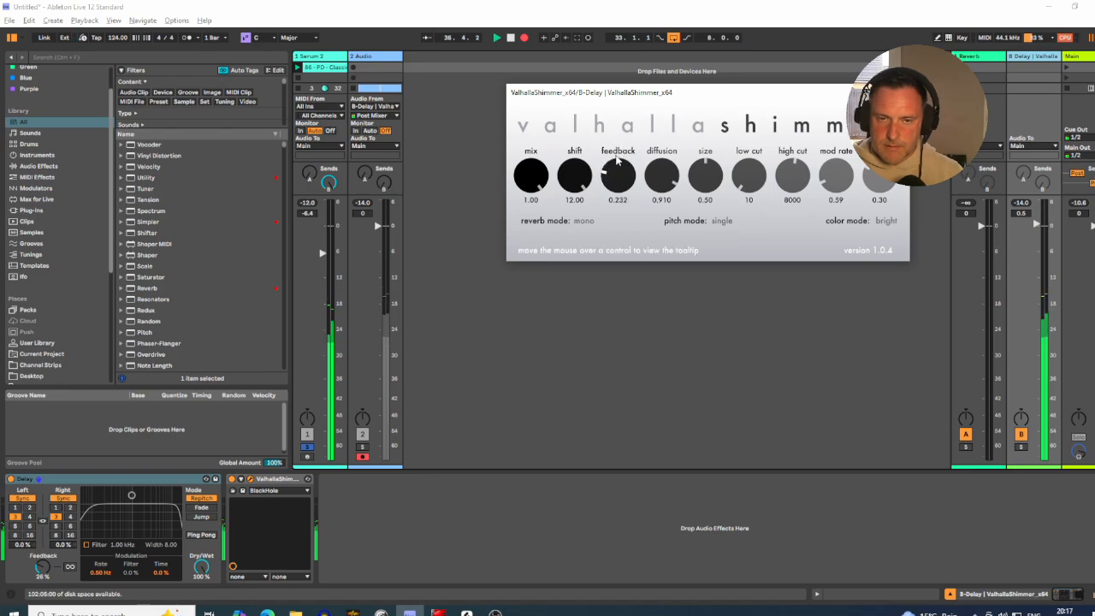
left_click_drag(617, 158, 618, 161)
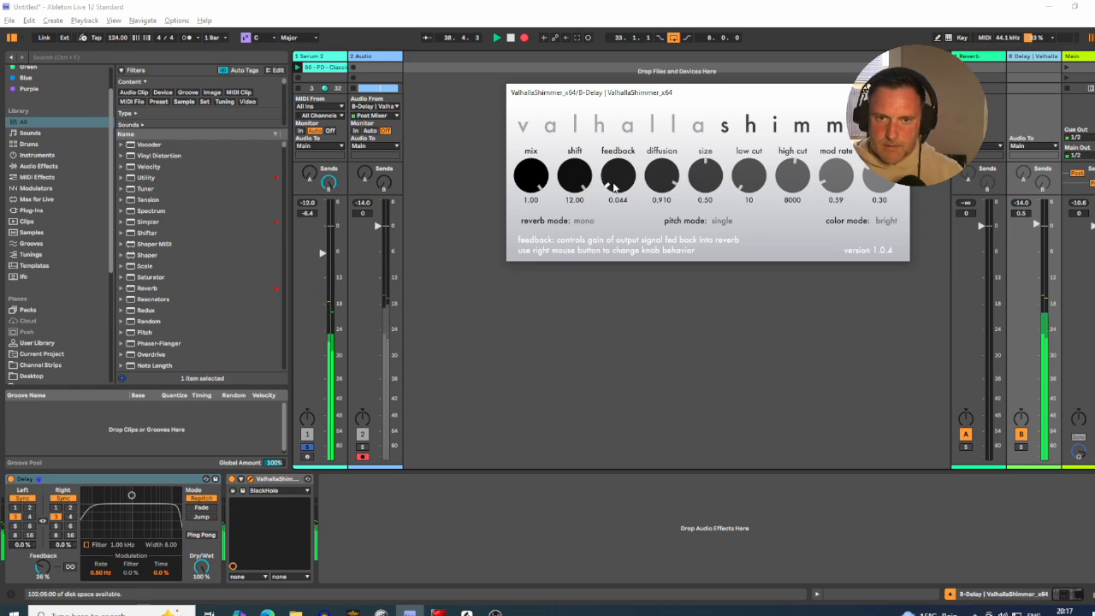
left_click(898, 92)
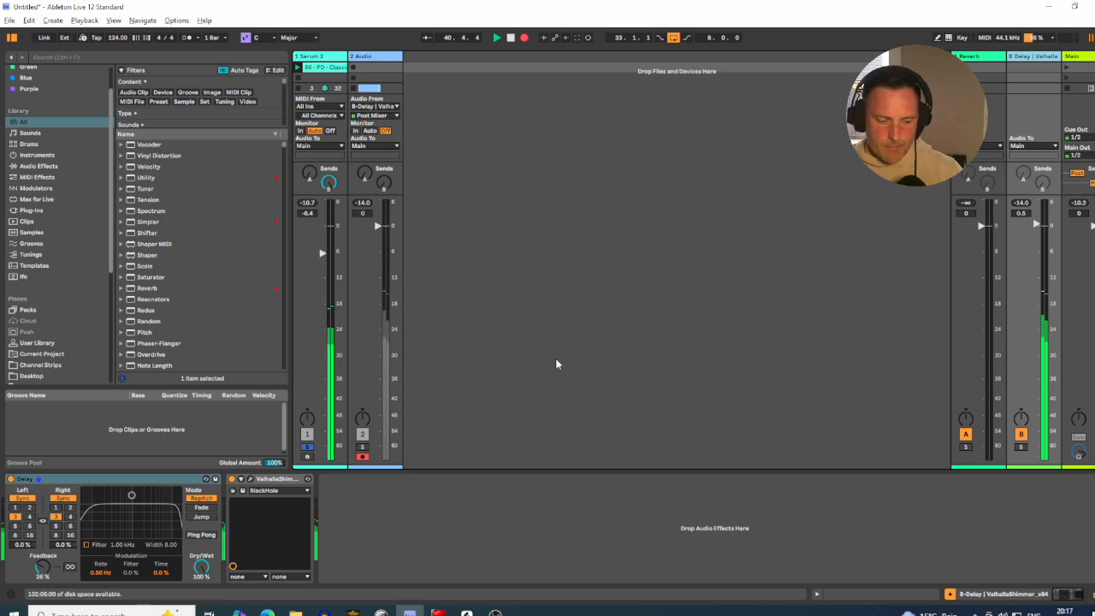
- Return to the Arrangement and stop the recording on the Audio track
key("Tab")
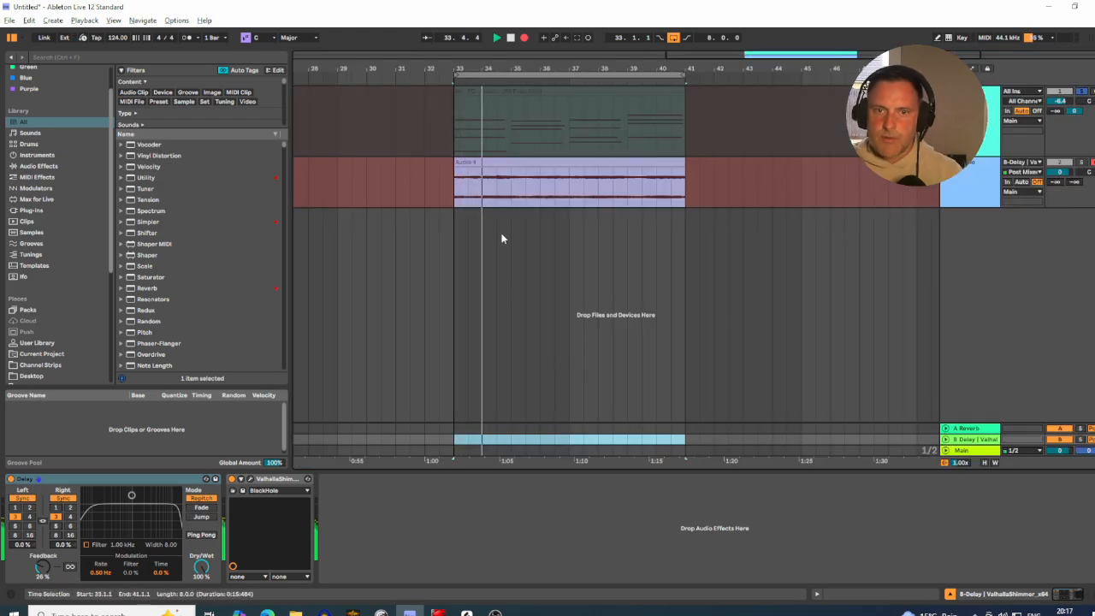
key("space")
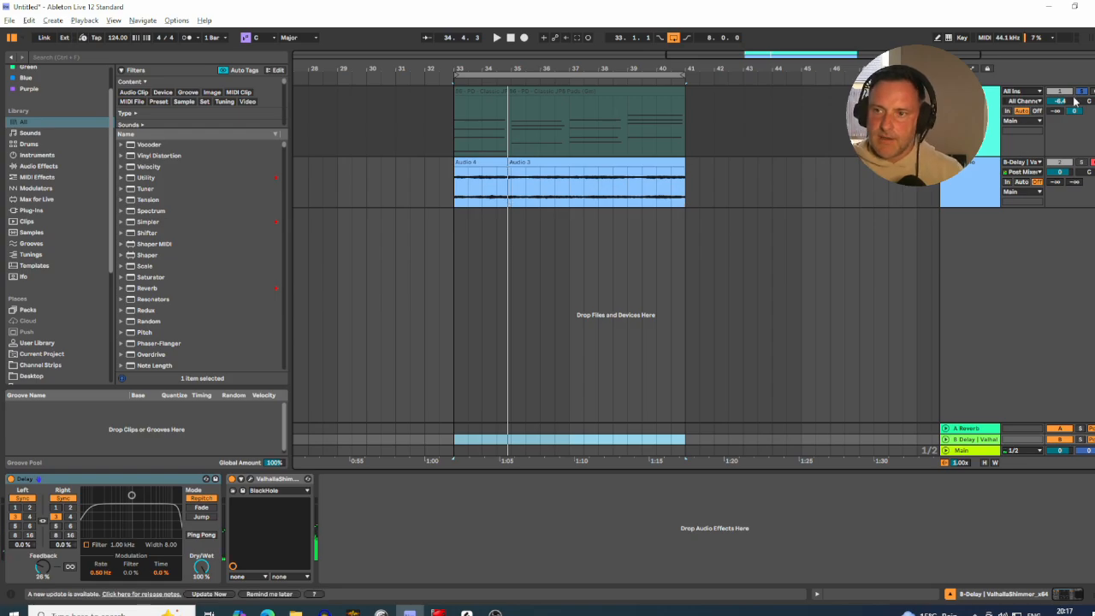
key("minus")
key("minus")
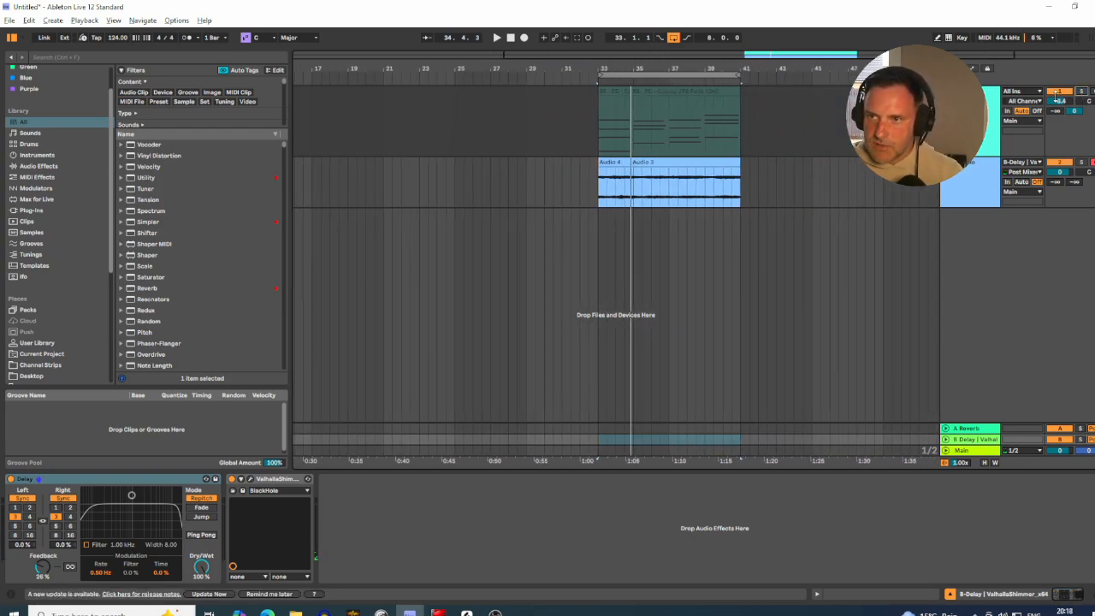
- Set the Audio track's input to Ext. In and lower the Serum 2 track's send to the B return to -inf
left_click(1010, 169)
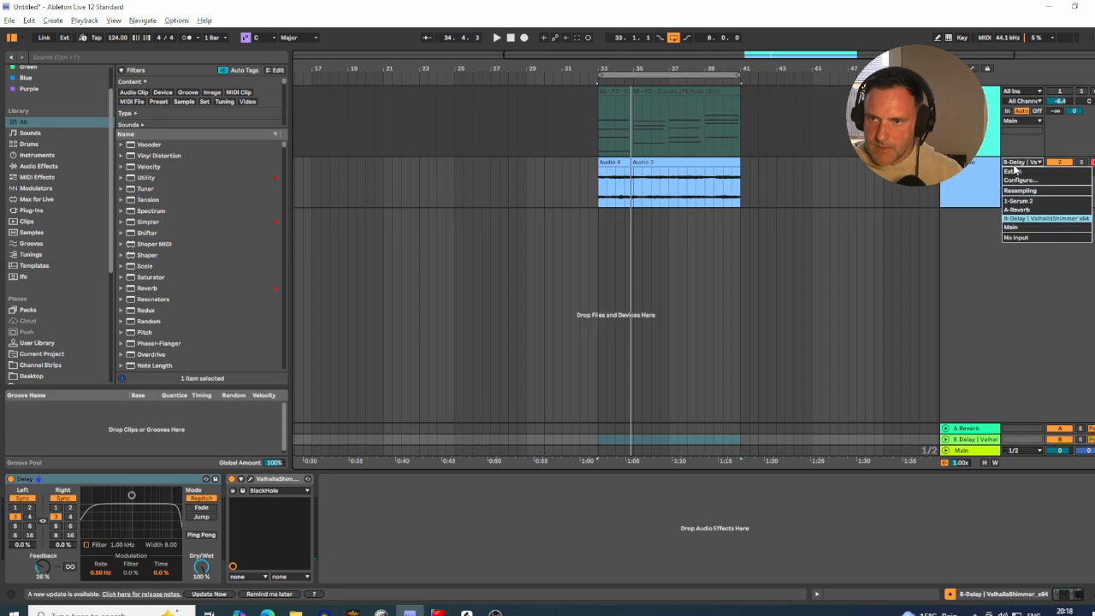
left_click(1014, 175)
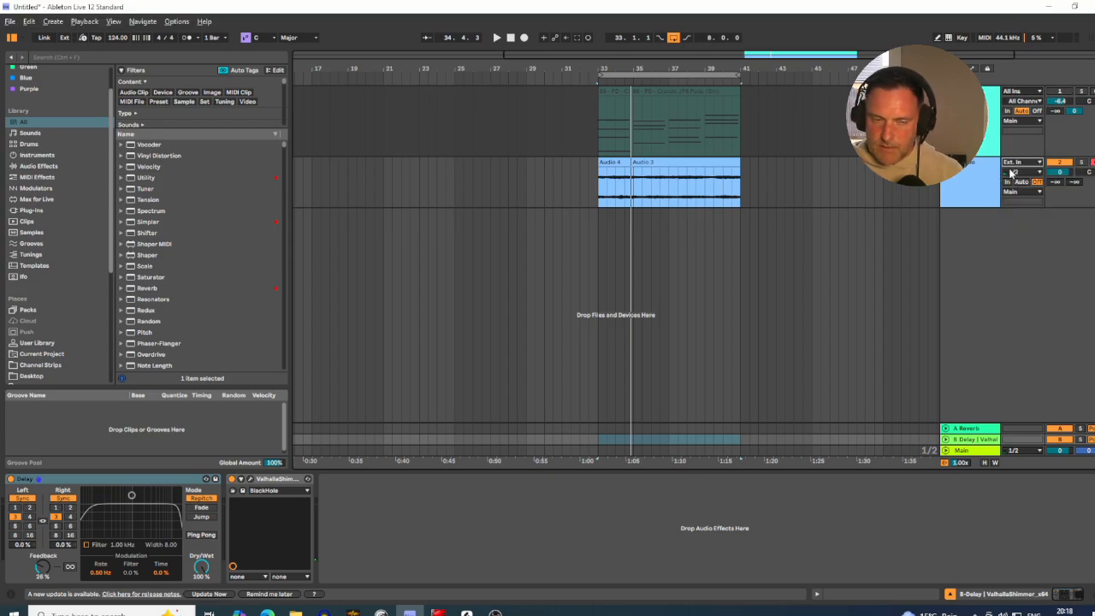
left_click(973, 171)
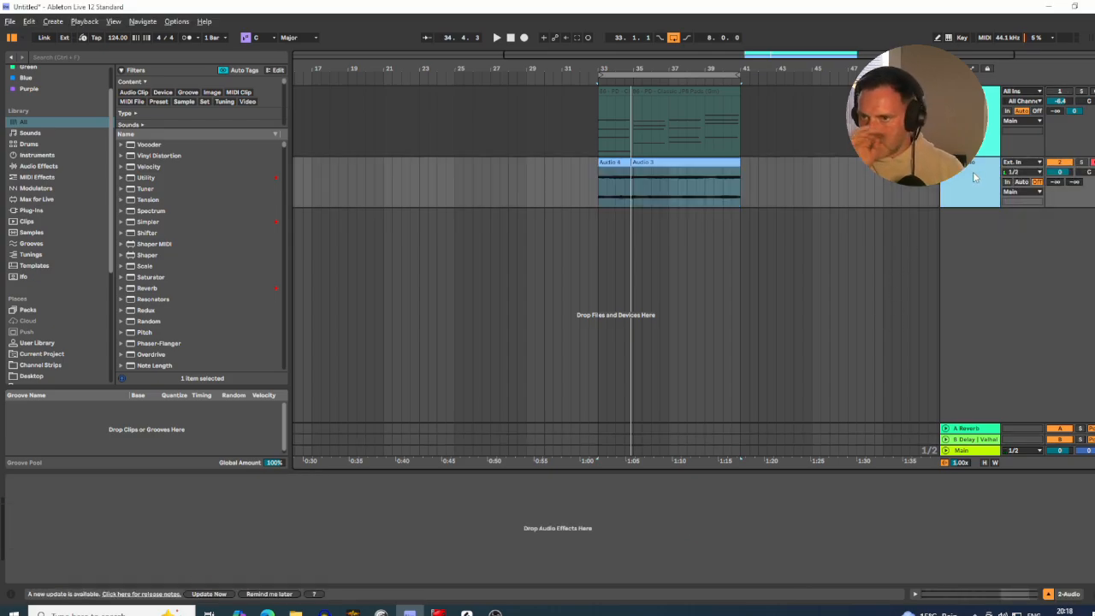
left_click_drag(1074, 117, 1074, 125)
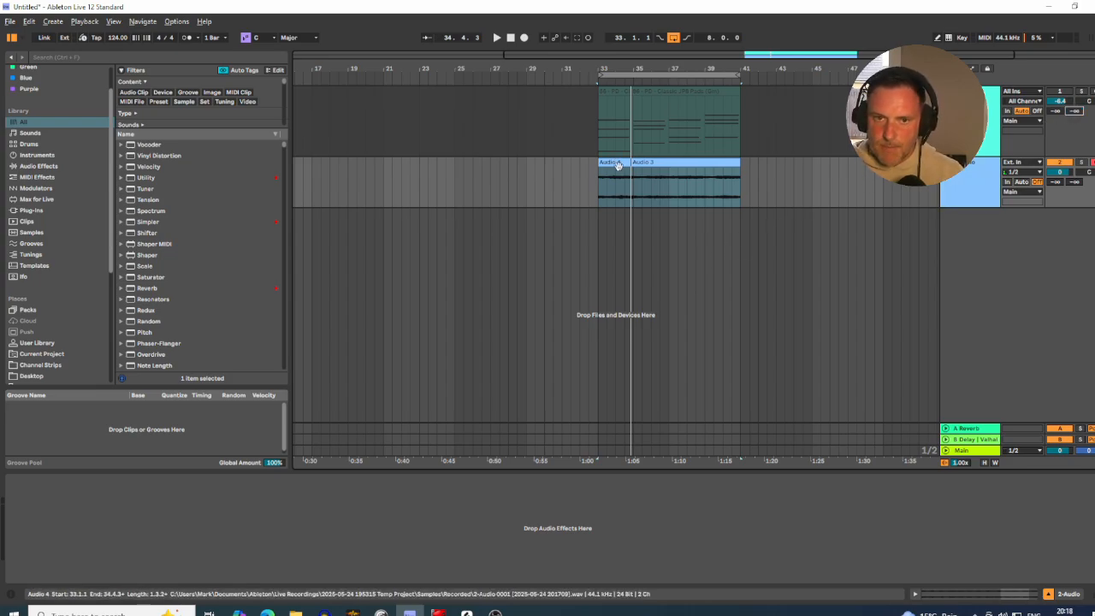
- Extend the start of the recorded Audio 3 clip back to bar 21, covering the Audio 4 clip
left_click_drag(599, 176, 402, 176)
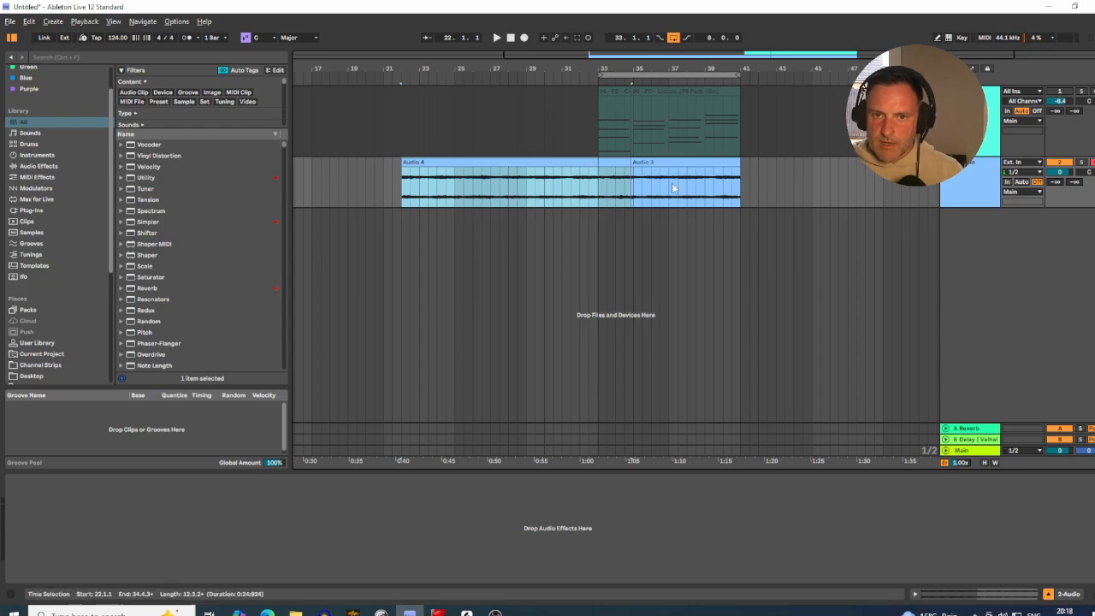
left_click_drag(632, 169, 383, 196)
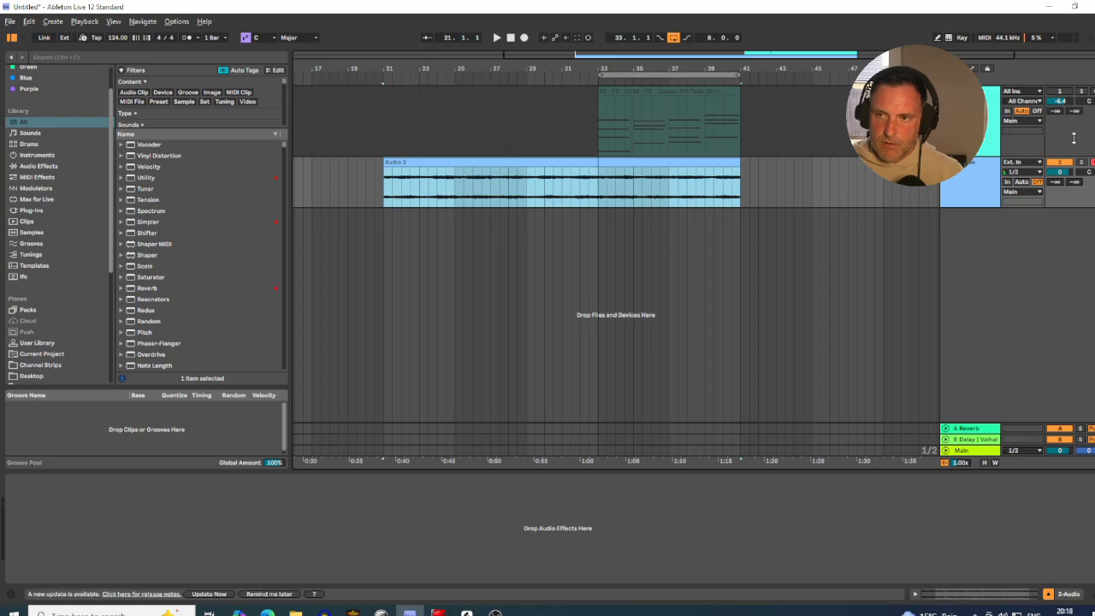
- Solo the Audio track and play the recorded clip from bar 21
left_click(1081, 163)
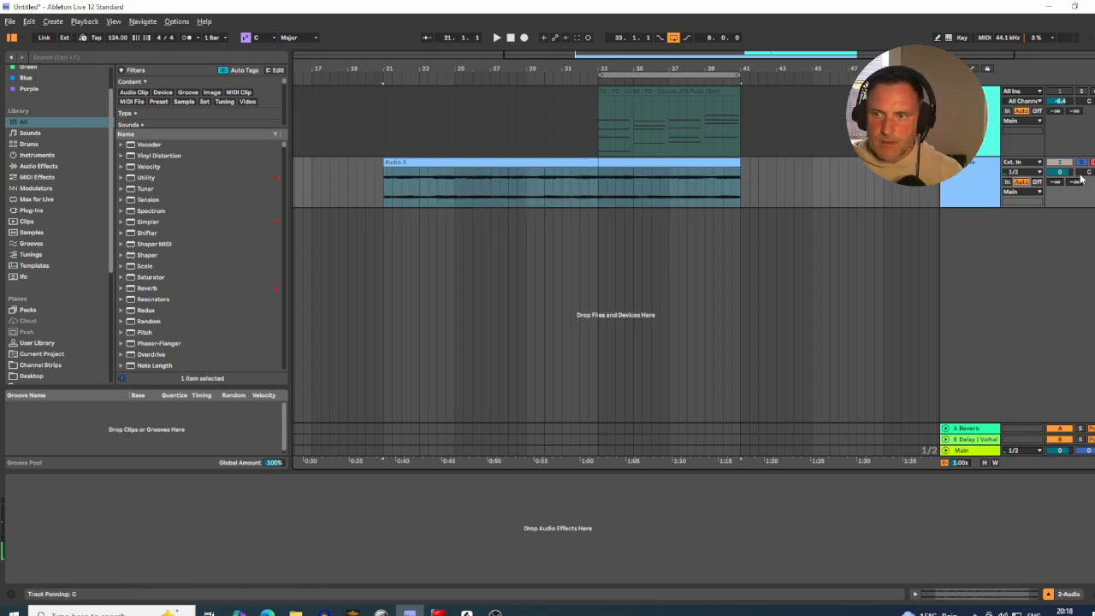
left_click(622, 178)
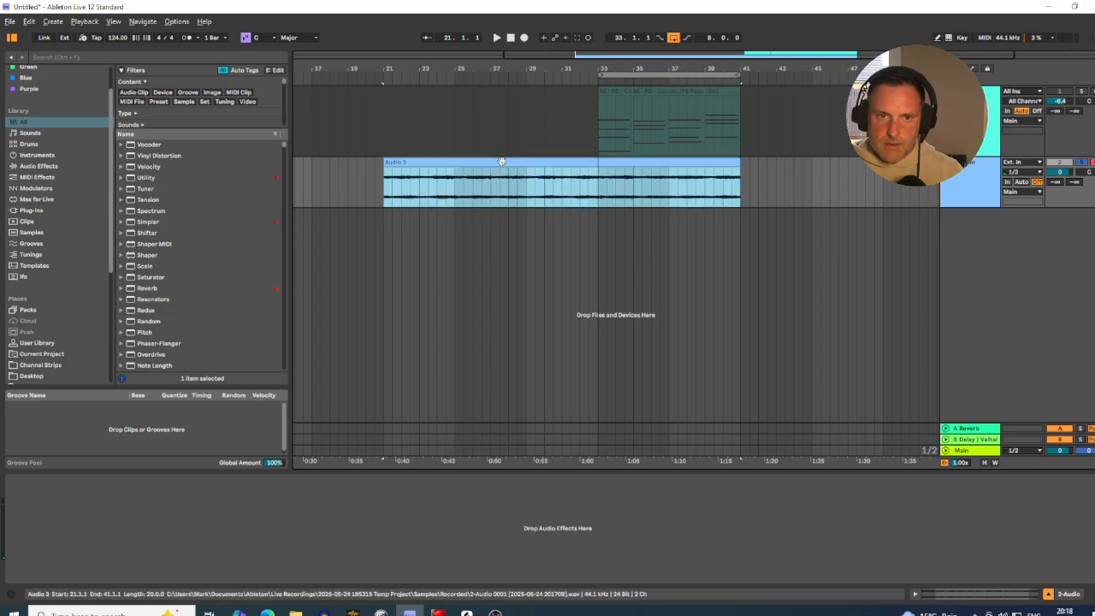
left_click(1038, 172)
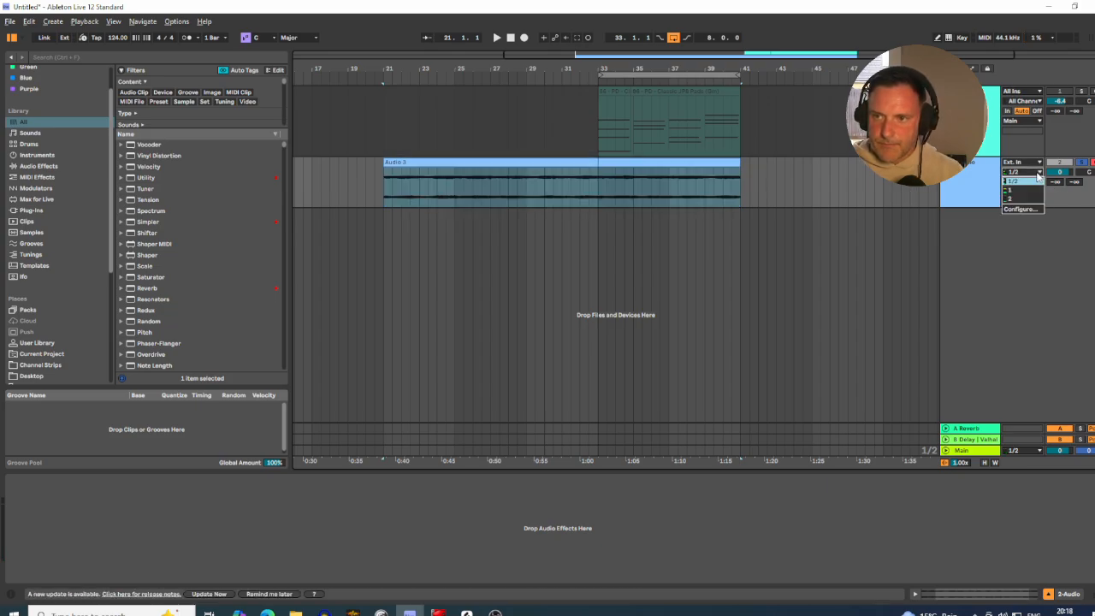
left_click(981, 171)
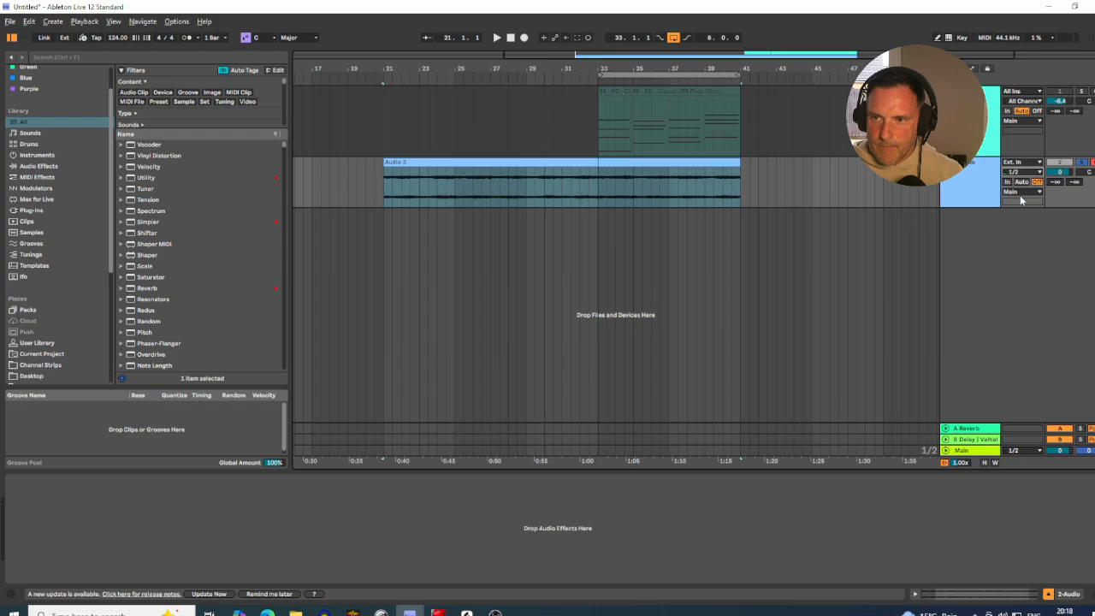
left_click(671, 194)
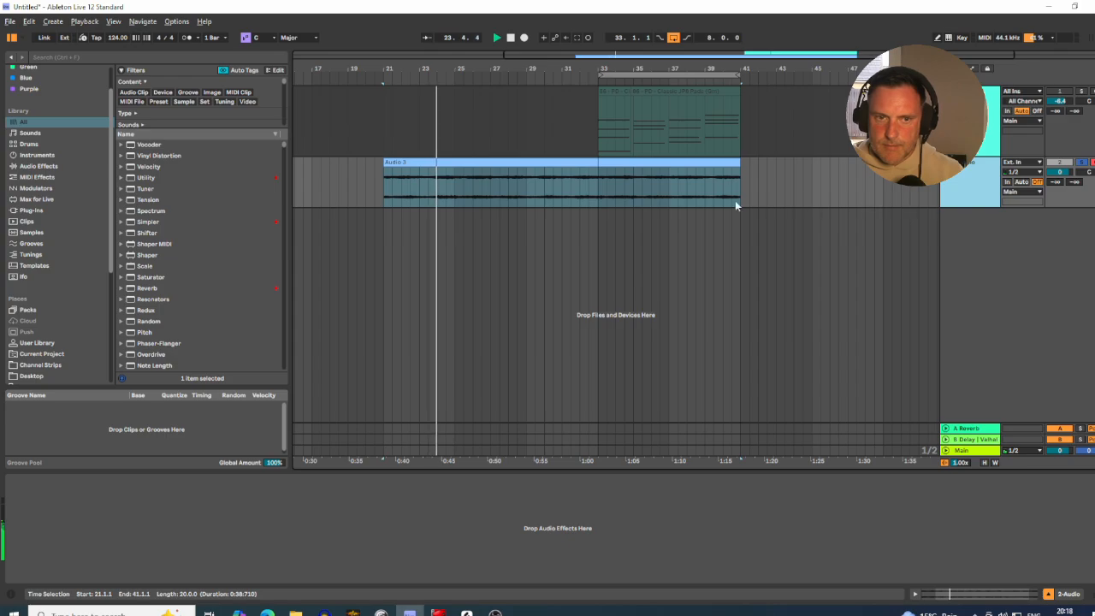
- Delete the part of the Audio 3 clip before 25.3.1
left_click_drag(482, 69, 481, 150)
left_click_drag(399, 180, 369, 170)
key("Delete")
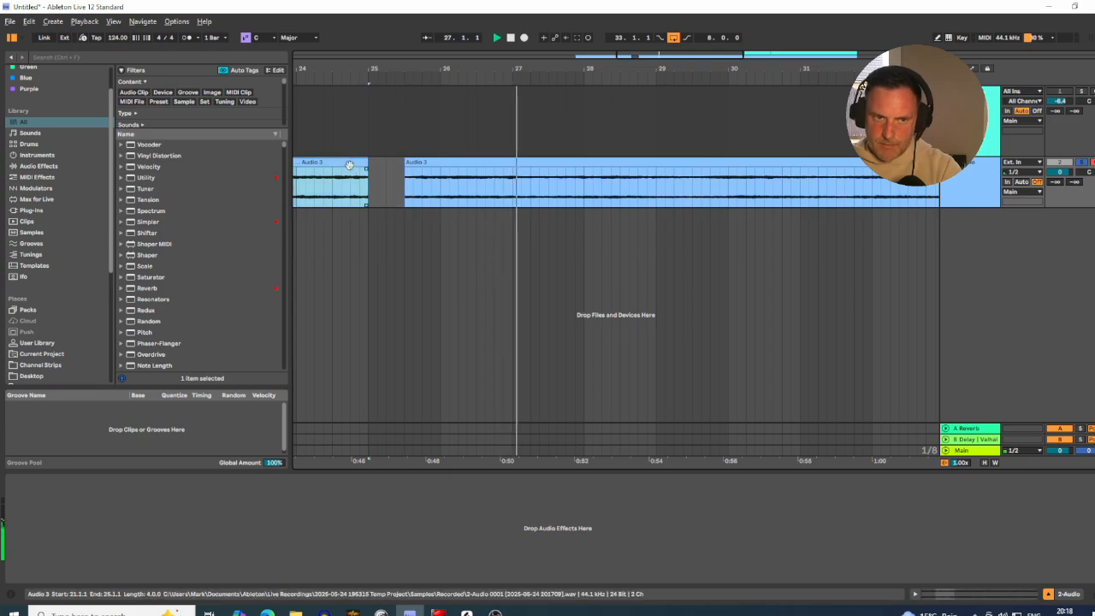
left_click_drag(464, 70, 464, 17)
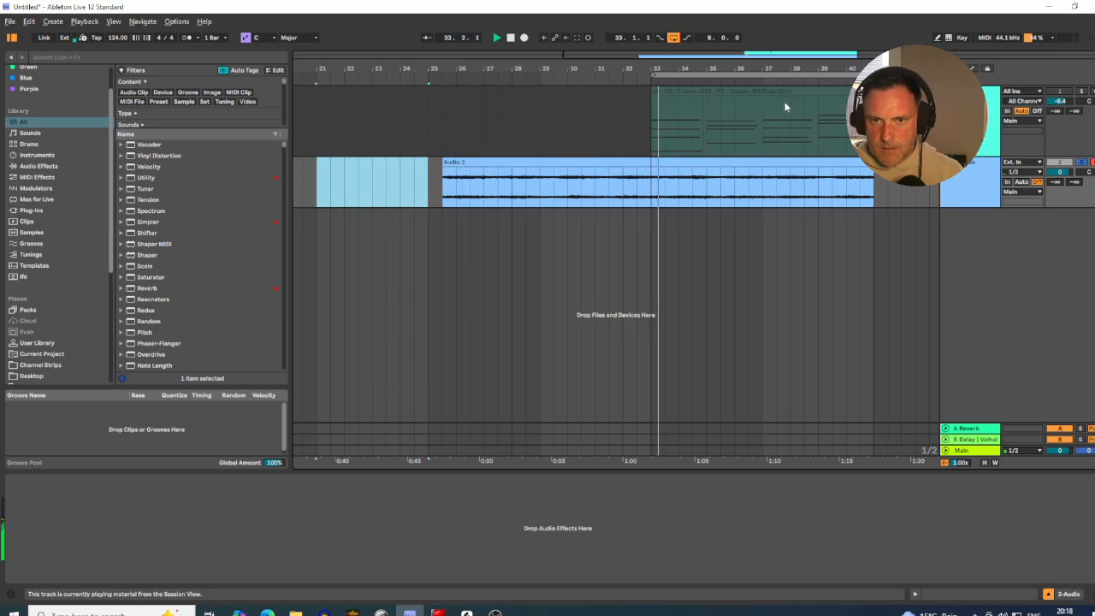
- Extend the end of the Audio 3 clip and the loop's end to 41.3.1, and stop playback
left_click_drag(799, 68, 702, 64)
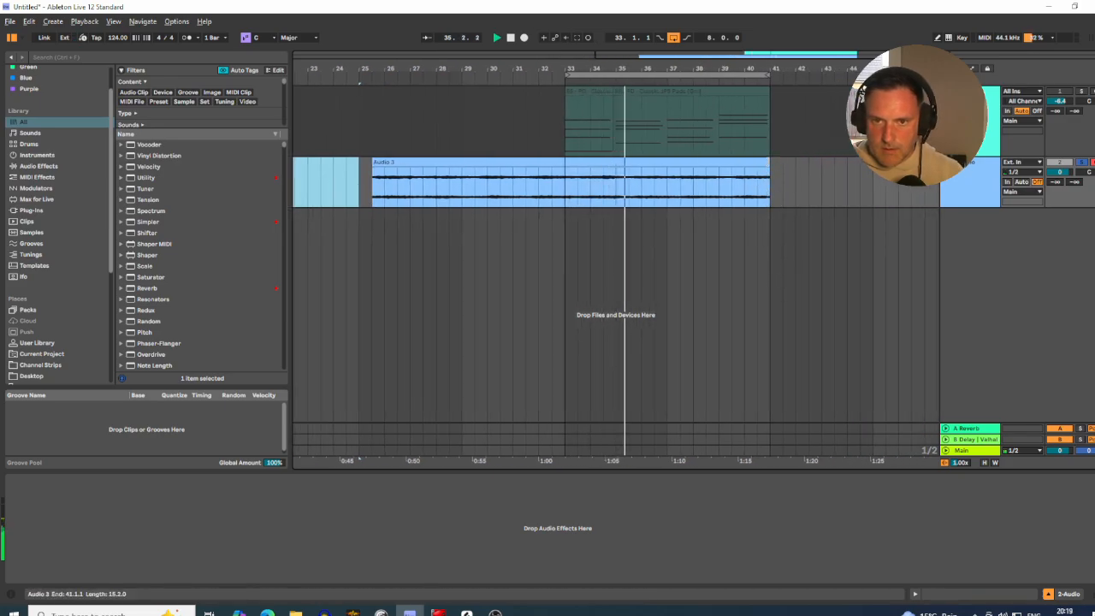
mouse_move(770, 164)
left_mouse_down()
mouse_move(796, 163)
mouse_move(766, 175)
left_mouse_up()
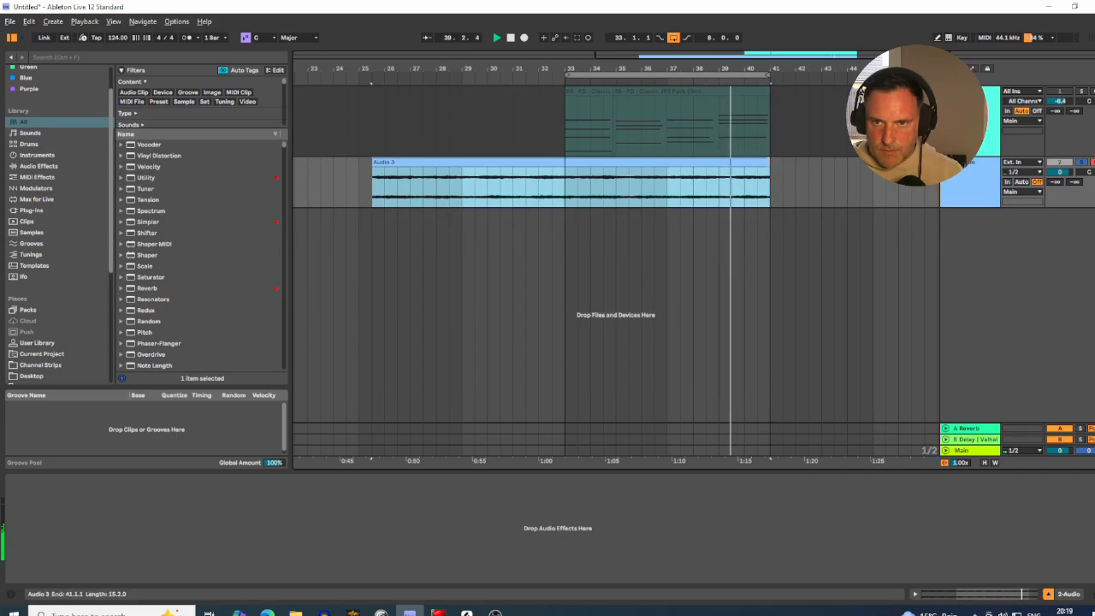
left_click_drag(770, 163, 780, 163)
left_click_drag(767, 76, 780, 76)
key("space")
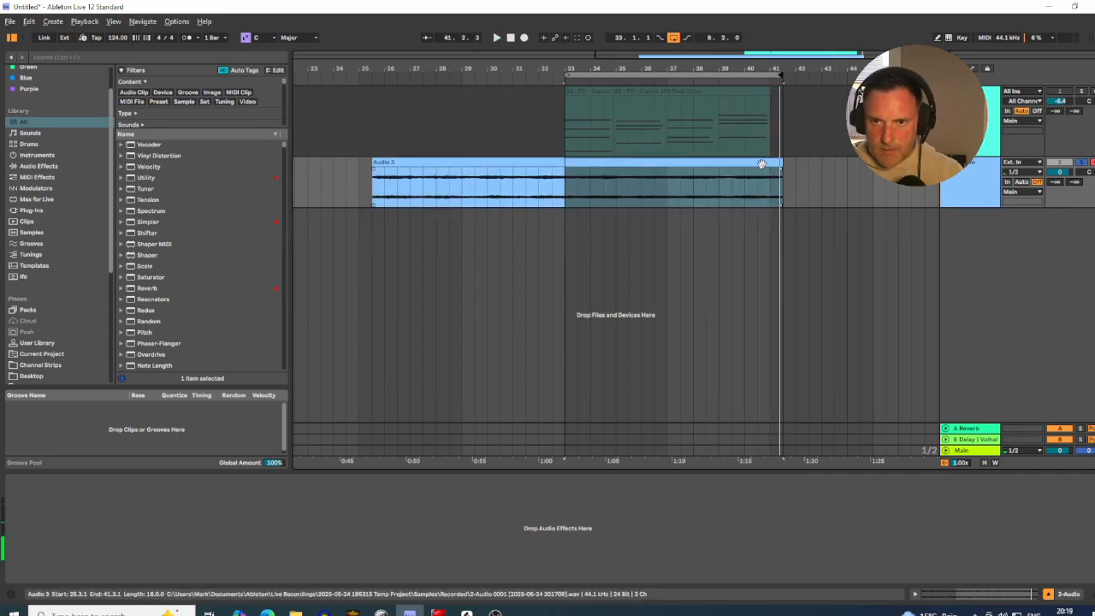
- Move the 16-bar Audio 3 clip to start at 25.1.1 and set the loop to the clip's length
left_click(760, 163)
key("ctrl+l")
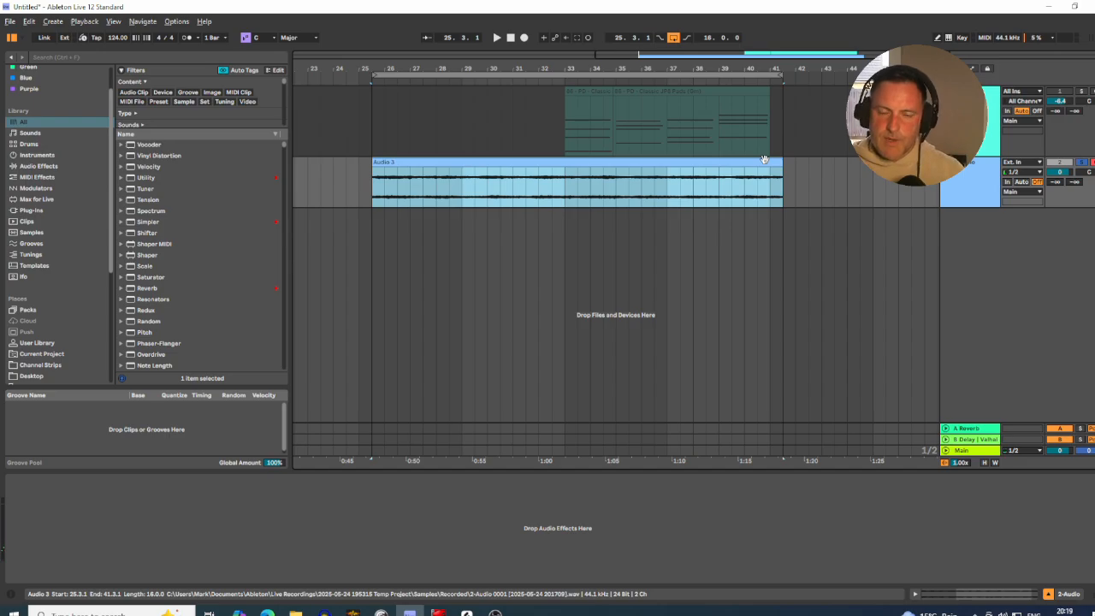
left_click_drag(452, 161, 443, 166)
key("ctrl+l")
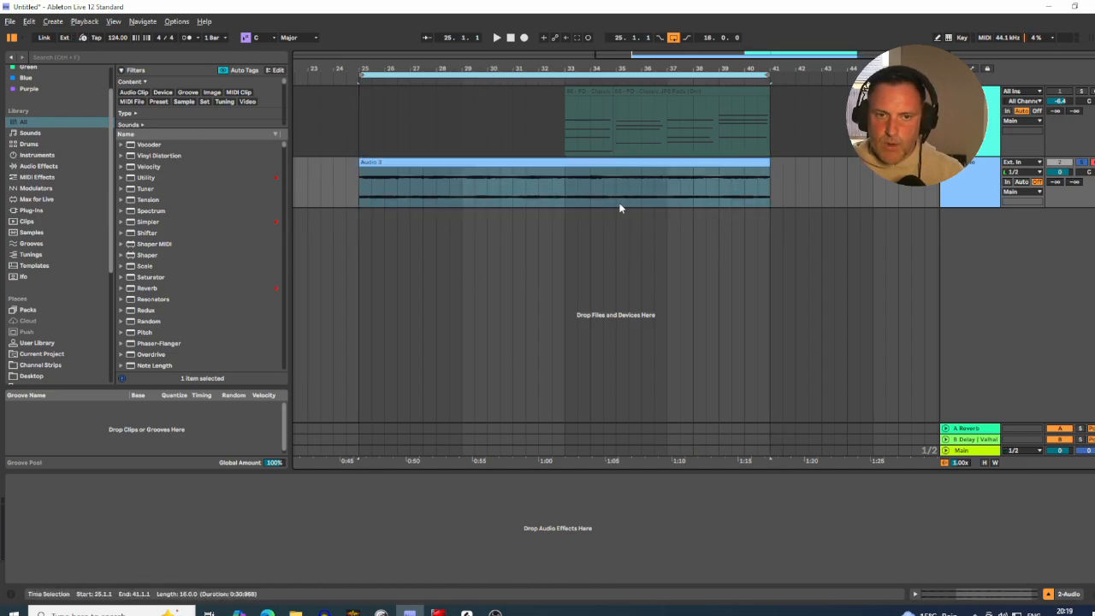
- Compare the dry pad with the recorded wet clip by soloing the Serum 2 and Audio tracks in turn during playback
left_click(679, 91)
left_click(1079, 92)
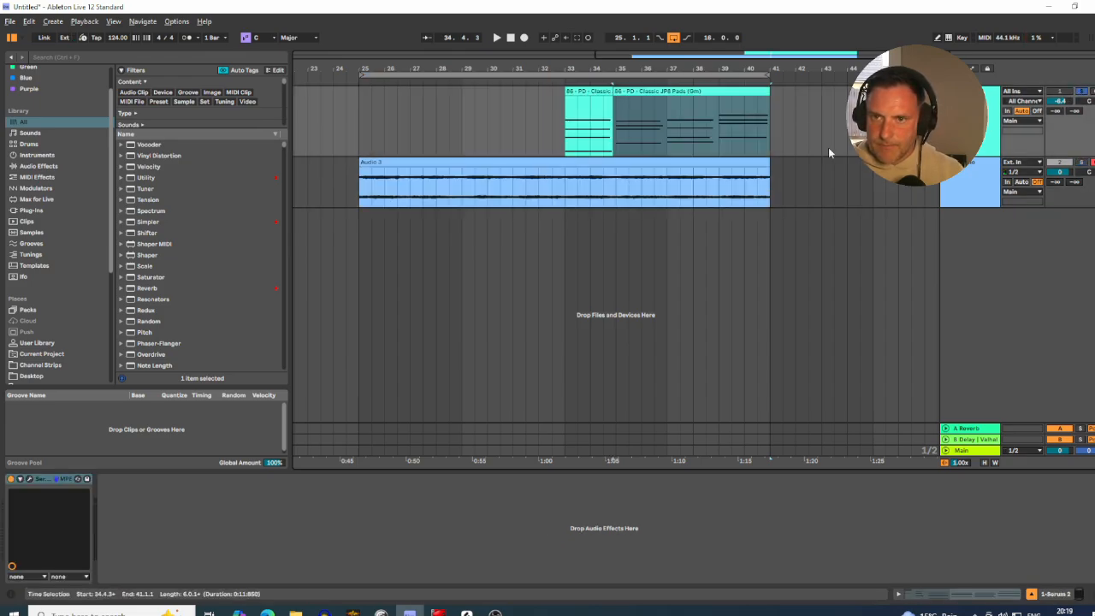
key("space")
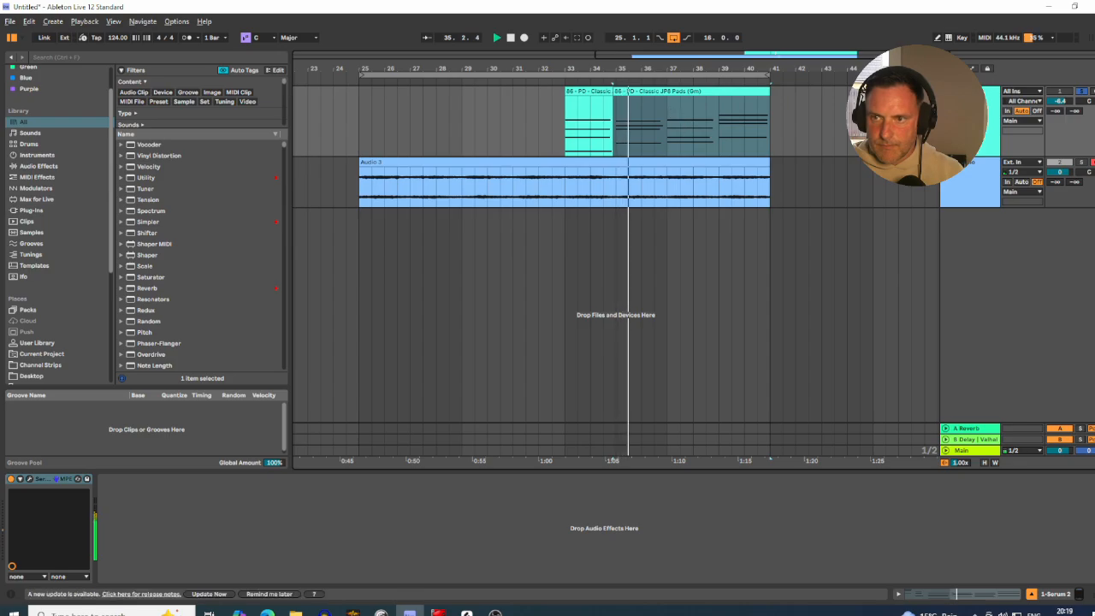
left_click(1081, 163)
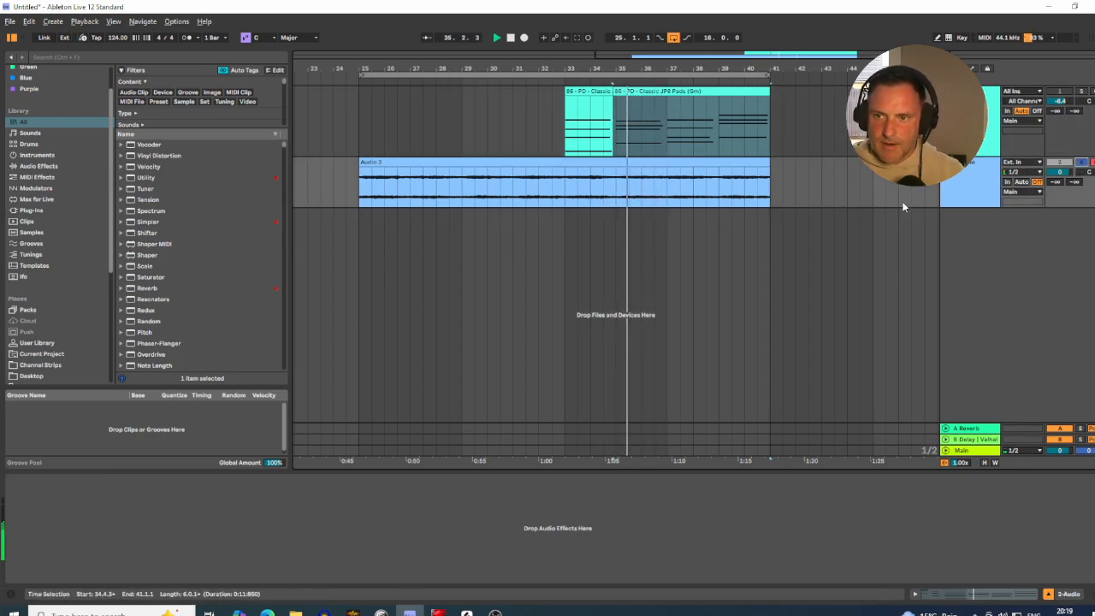
left_click(959, 175)
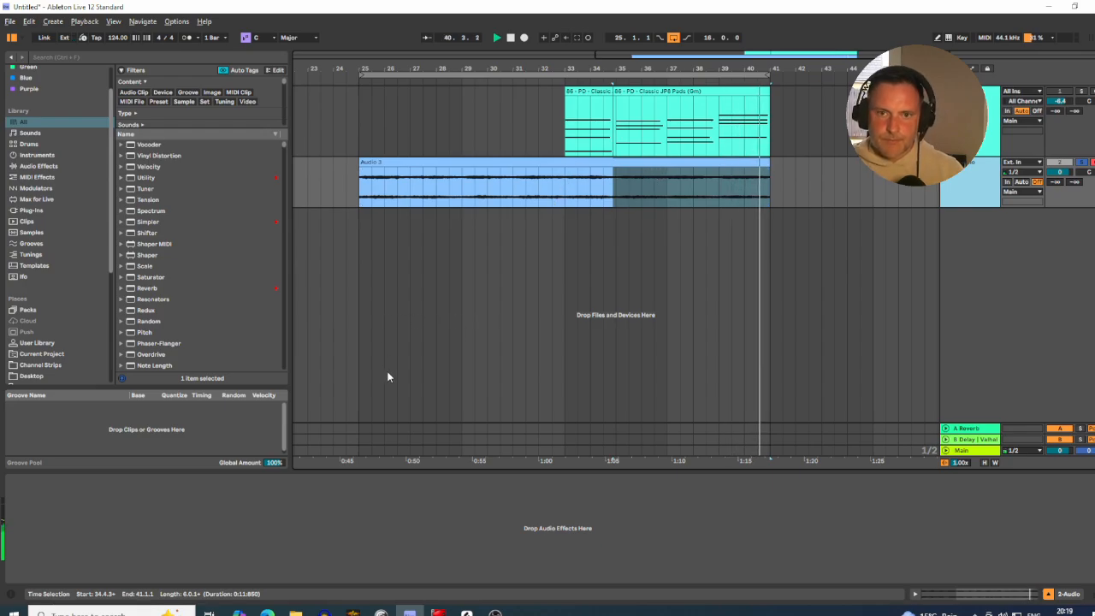
key("space")
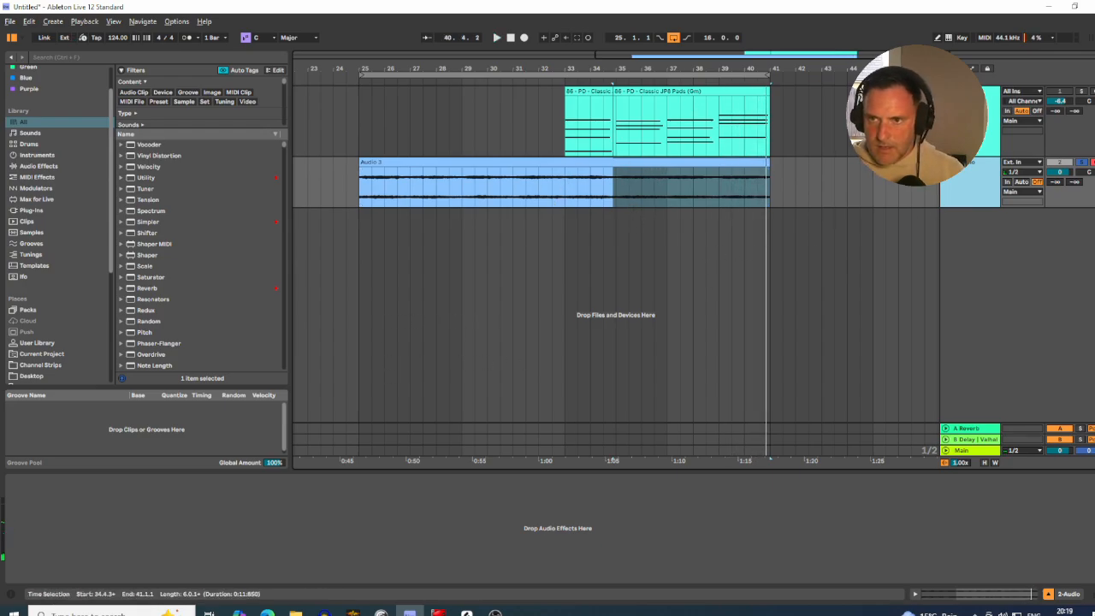
- Solo the Serum 2 track, extend its second MIDI clip's start back to 33.1.1, and loop the clip's eight bars
left_click(1083, 92)
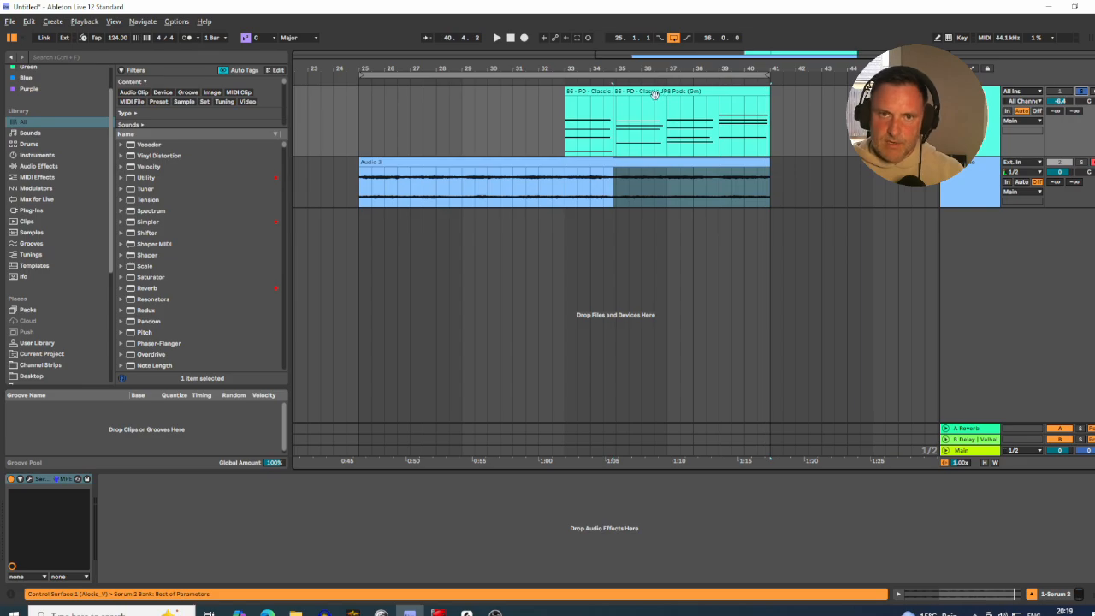
left_click_drag(615, 93, 566, 95)
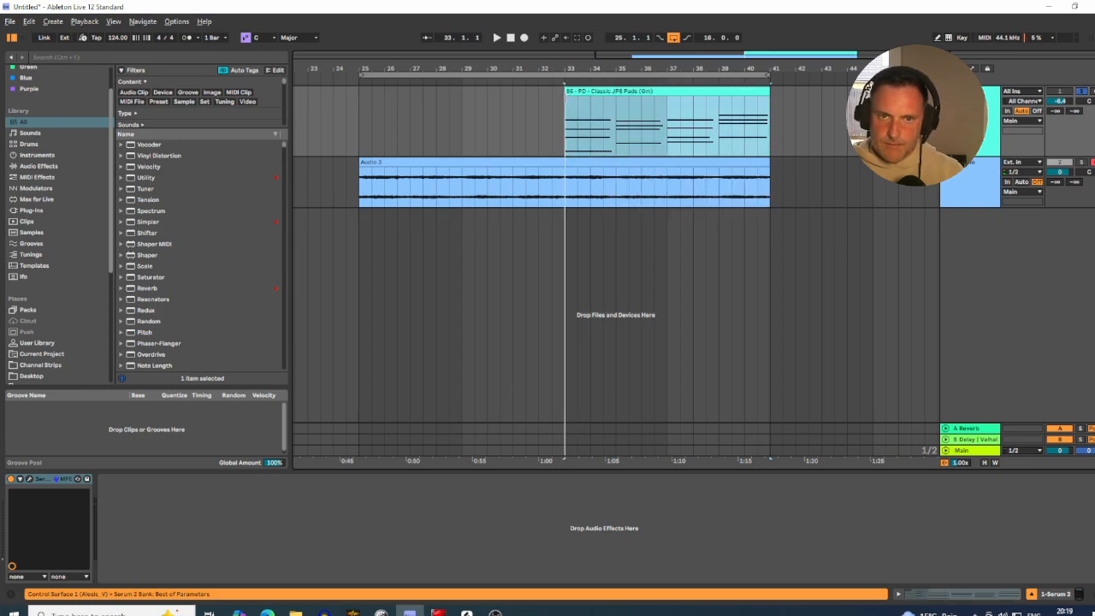
key("ctrl+l")
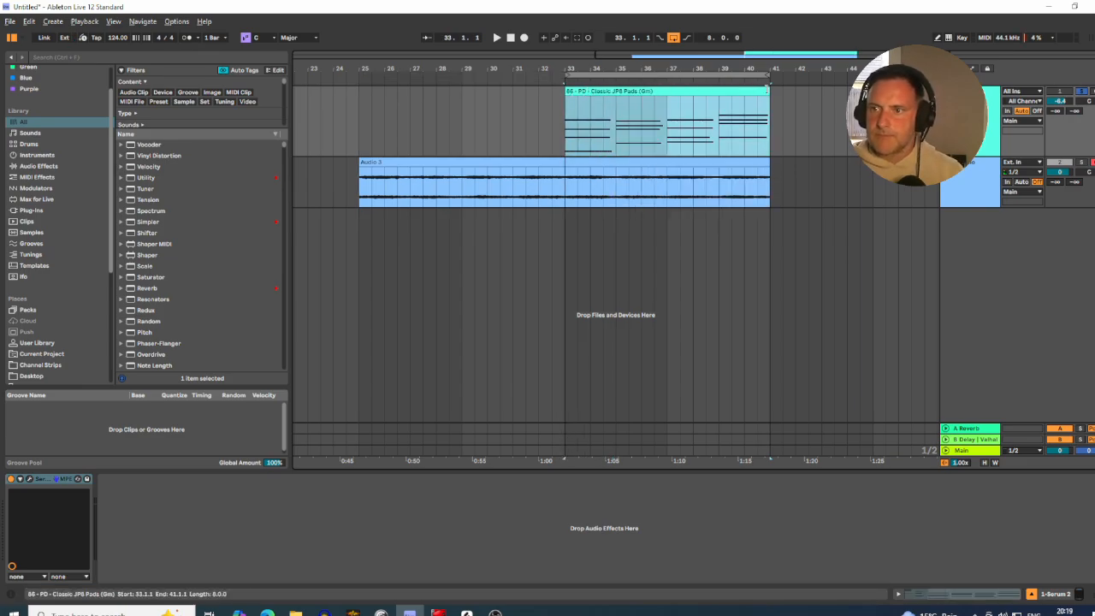
- Audition successive Serum 2 pad presets over the looped clip and load 83 - PD - Jeremy's soft pads
left_click(29, 479)
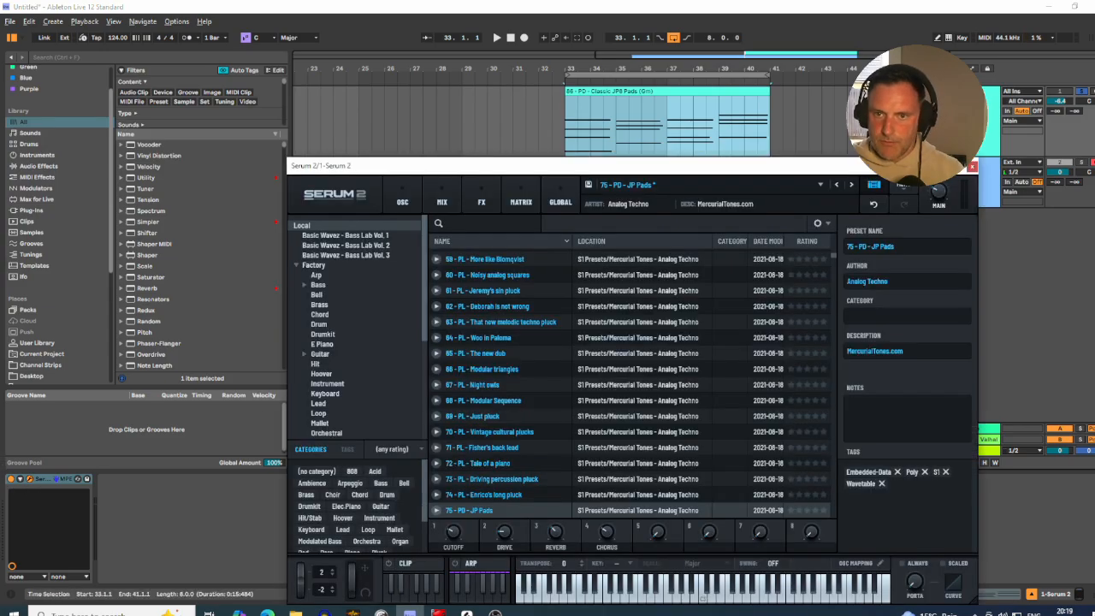
left_click(852, 185)
left_click(853, 185)
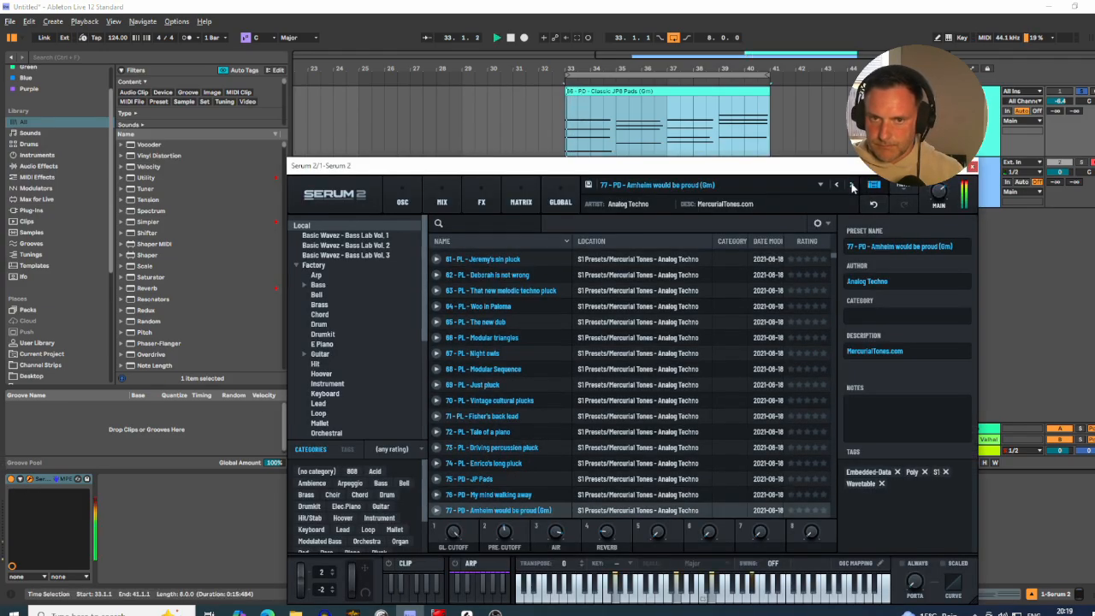
left_click(852, 184)
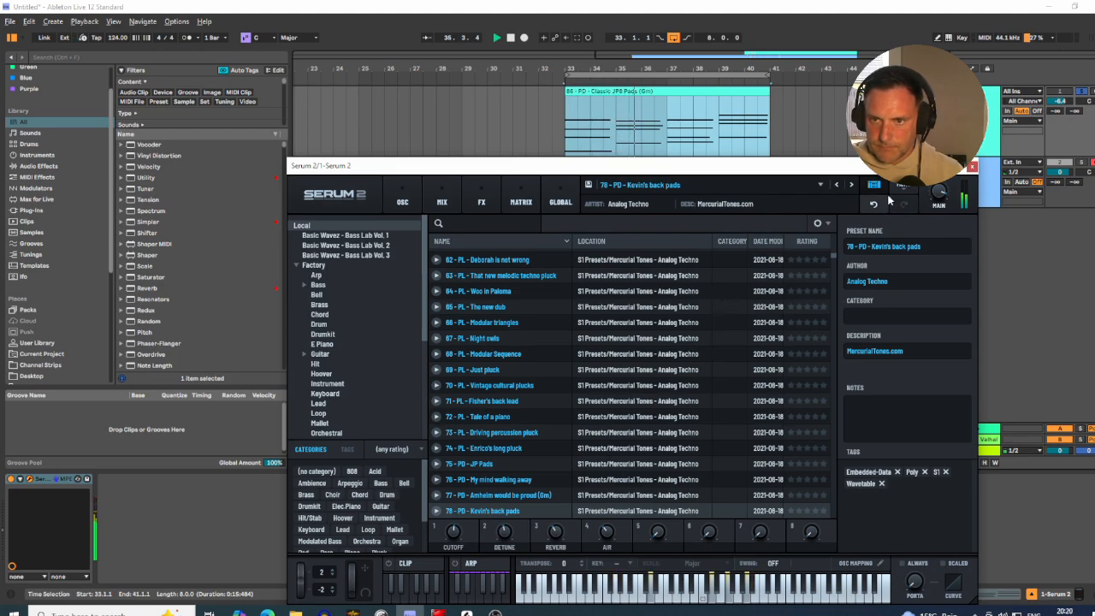
left_click(852, 188)
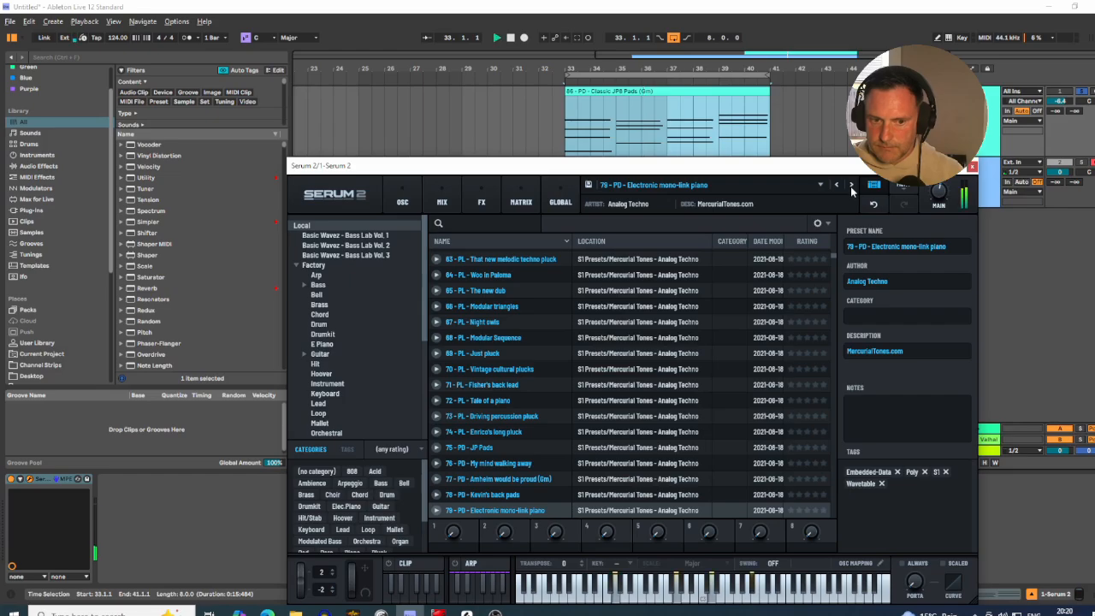
left_click(852, 187)
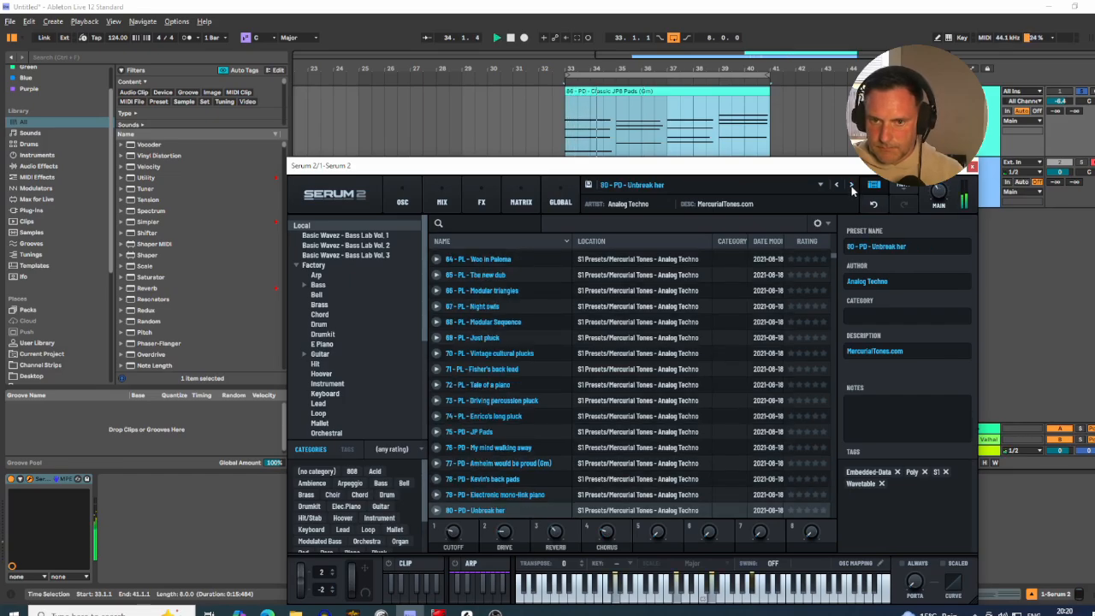
left_click(853, 186)
left_click(852, 186)
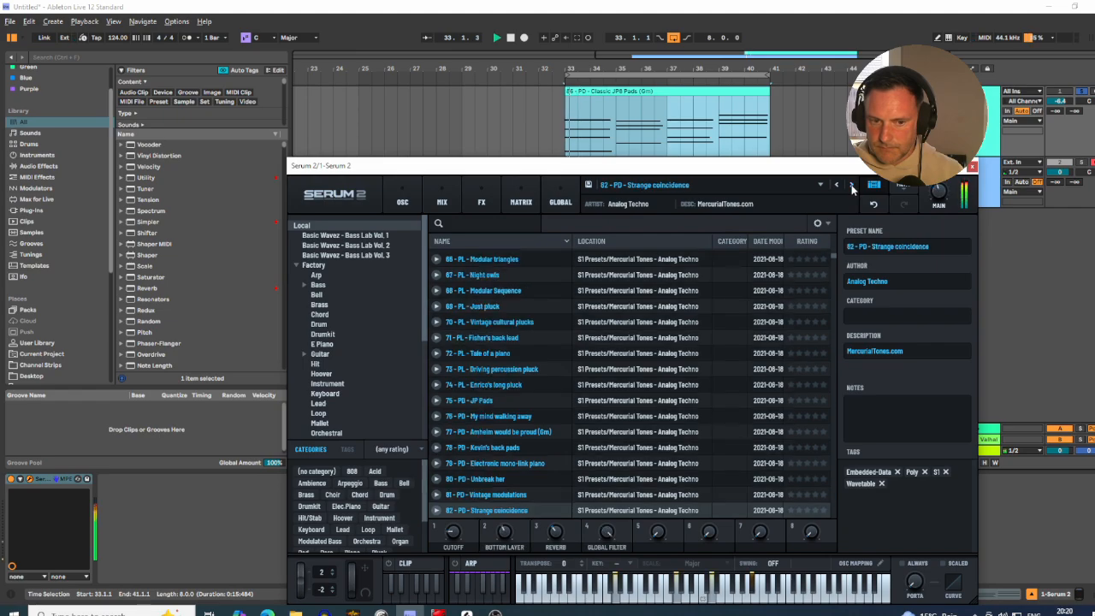
left_click(852, 186)
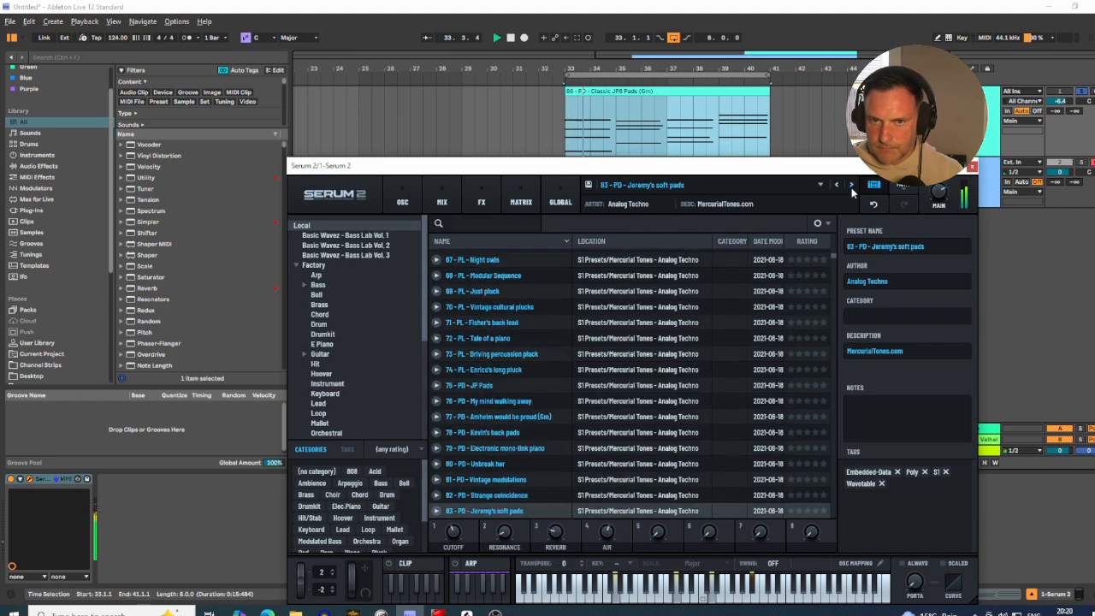
left_click(966, 166)
- Transpose all notes in the Serum 2 pad clip up one octave
left_click(648, 396)
key("ctrl+a")
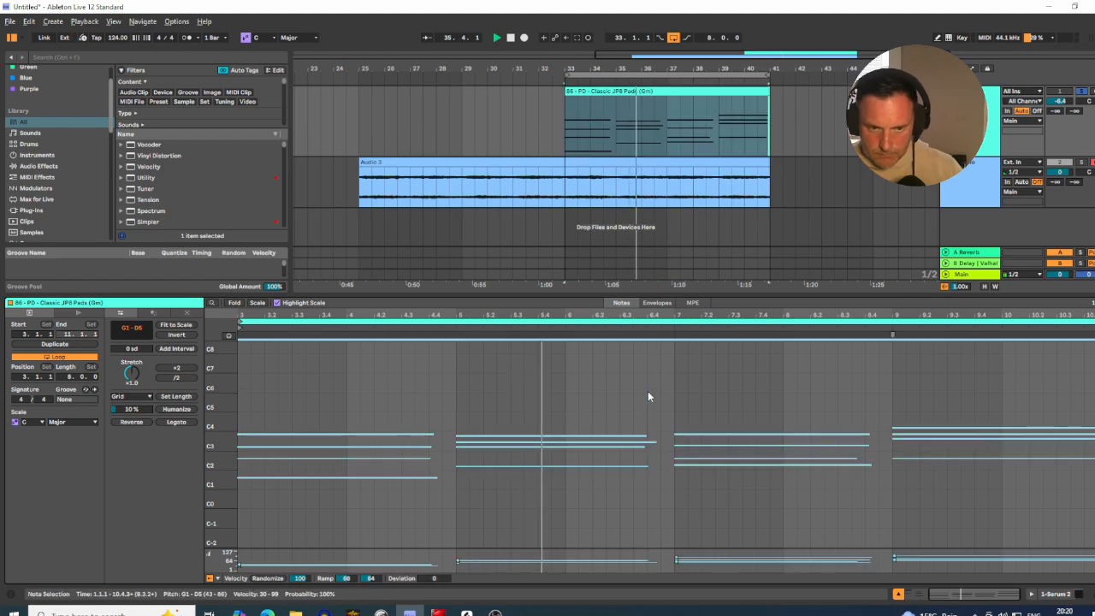
key("shift+Up")
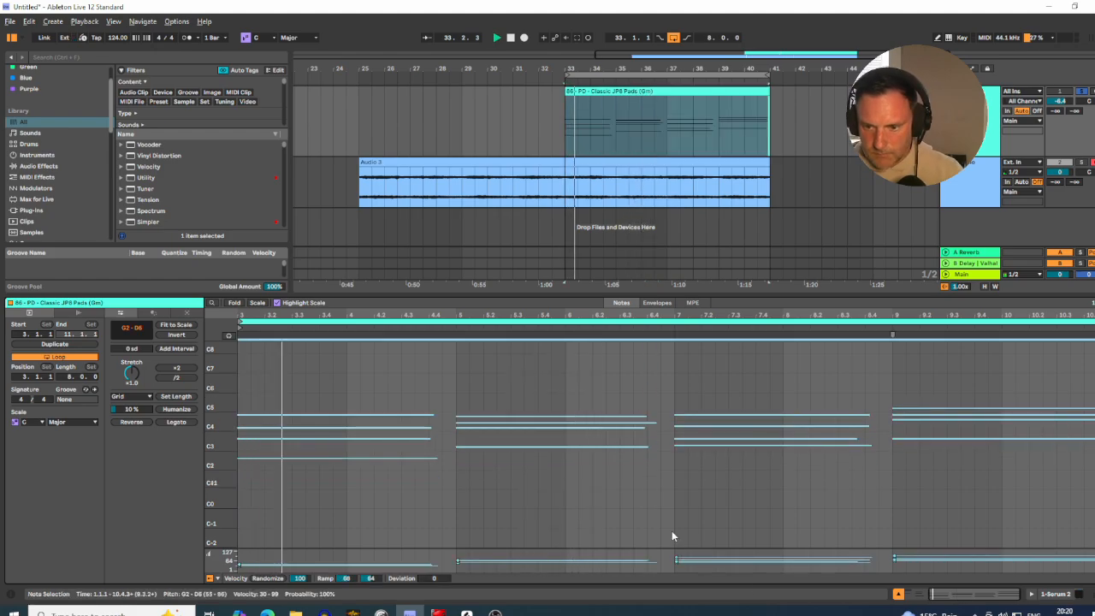
key("ctrl+alt+l")
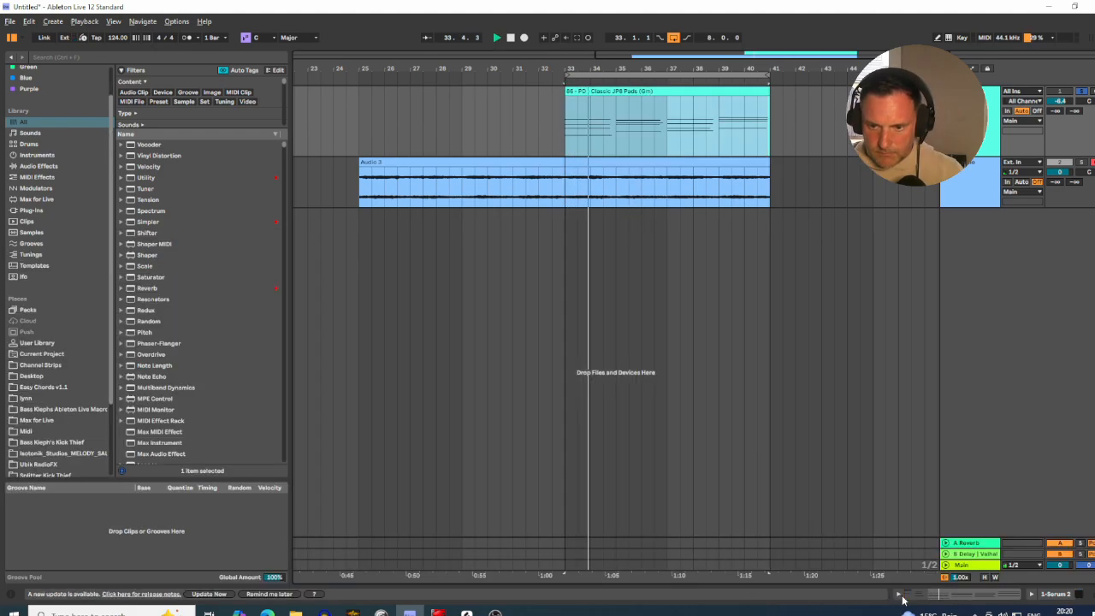
- Raise the Serum 2 track's send to return B to 0 and leave only Serum 2 soloed
left_click(1082, 163)
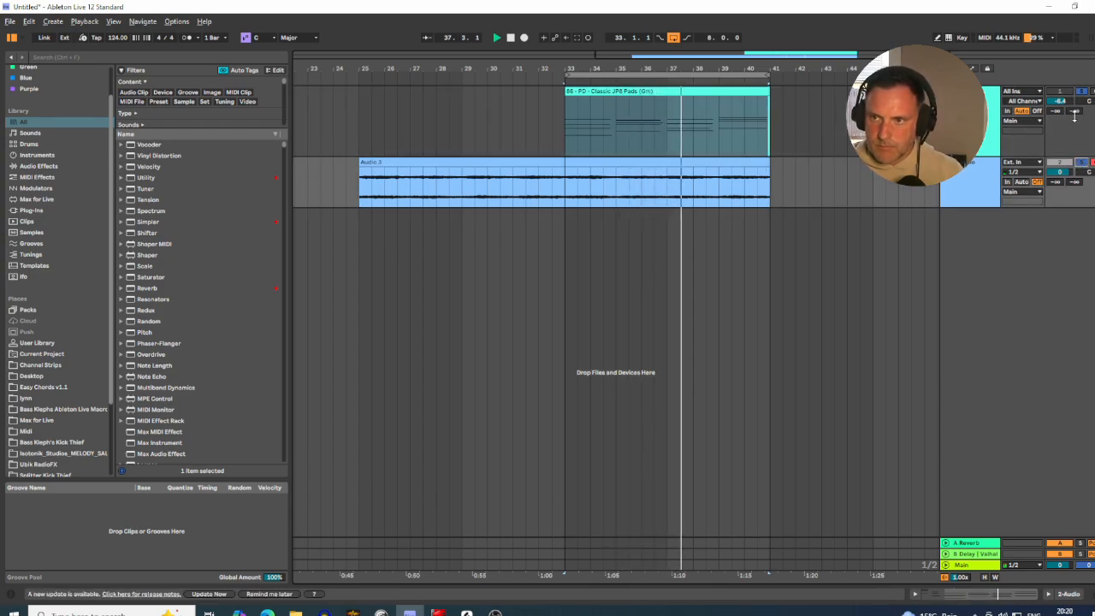
left_click_drag(1074, 110, 1074, 51)
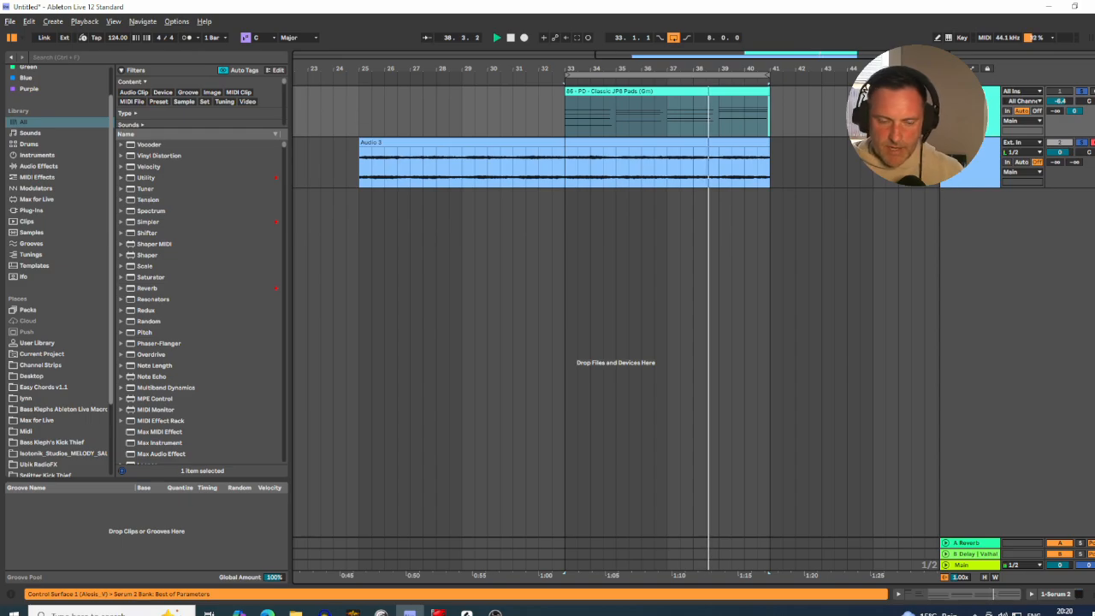
left_click(1082, 142)
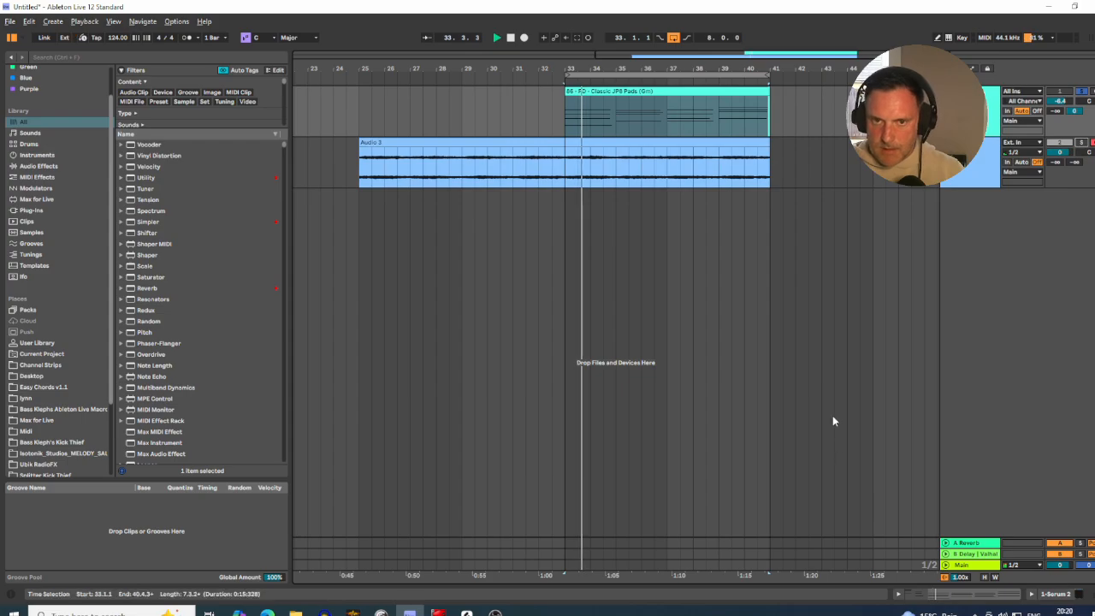
- Remove the Distortion effect from the Serum 2 pad's main effects chain and close the synth
left_click(1057, 596)
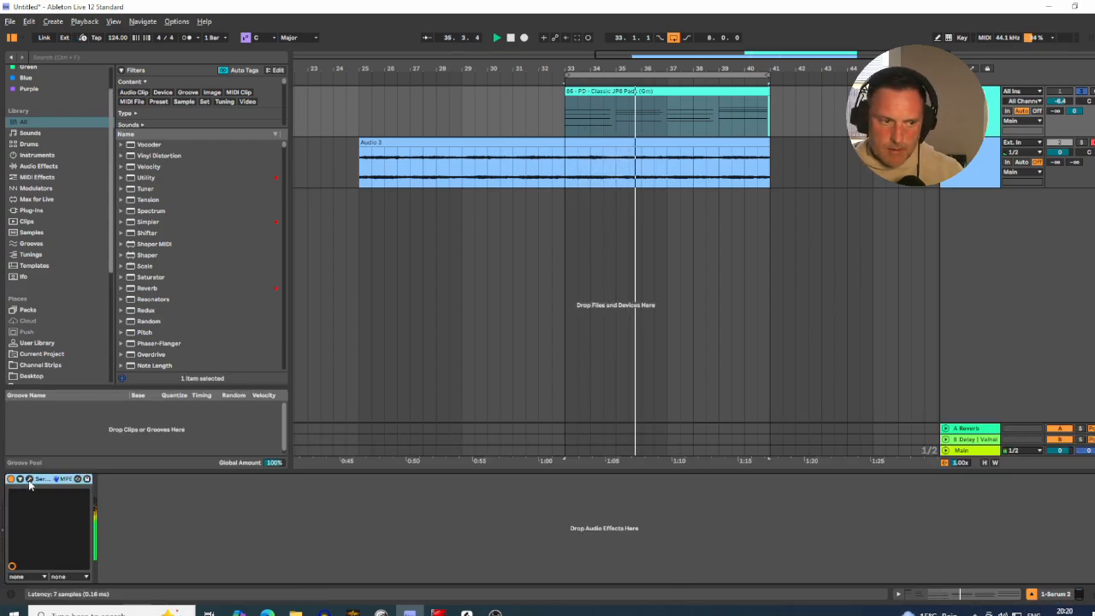
left_click(30, 481)
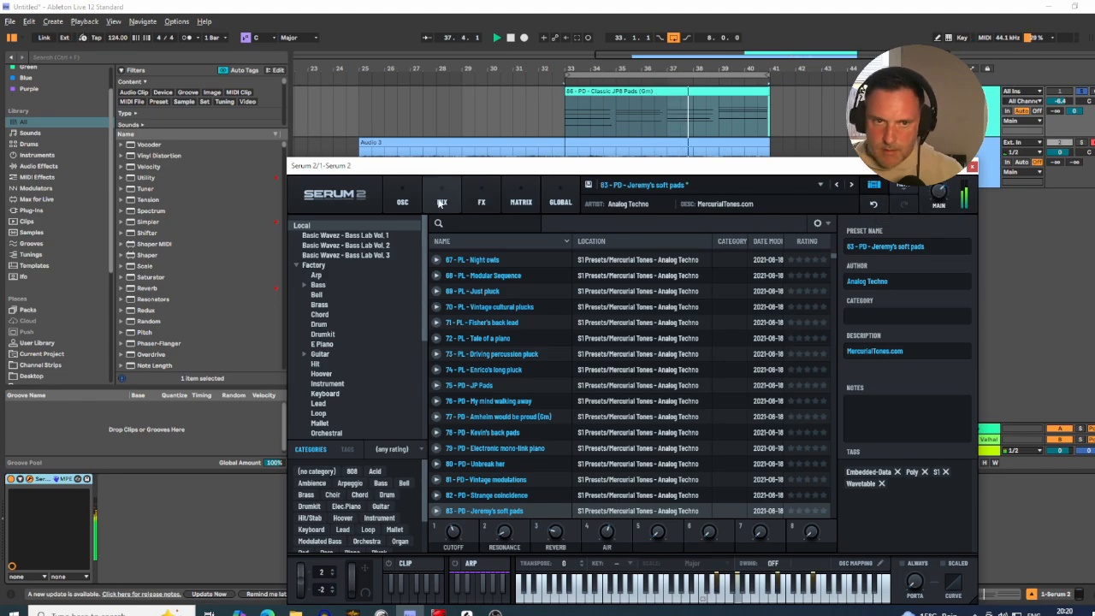
left_click(481, 202)
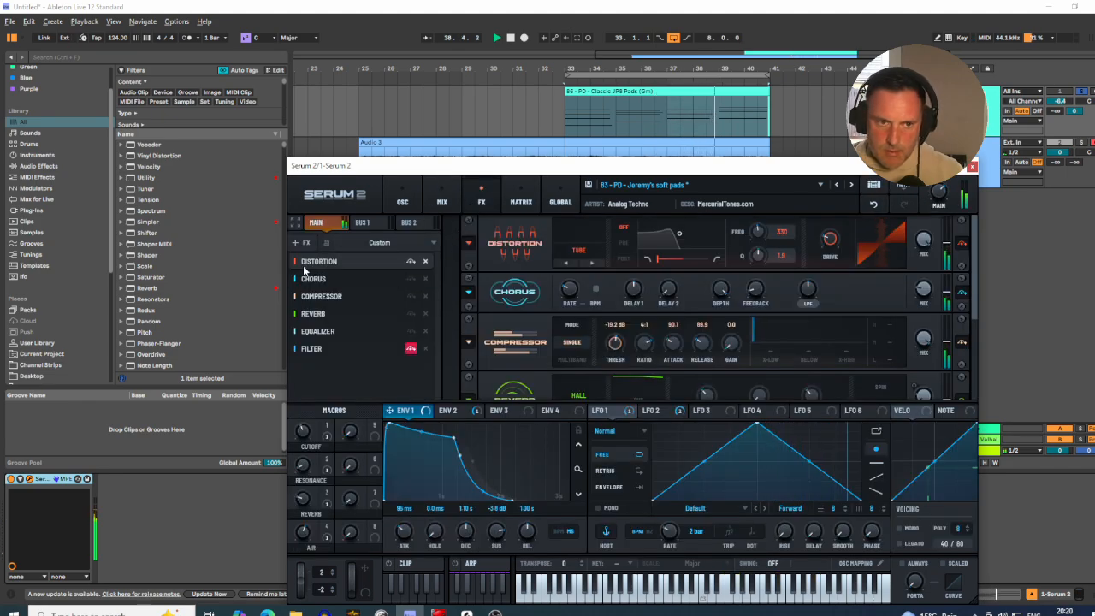
left_click(425, 261)
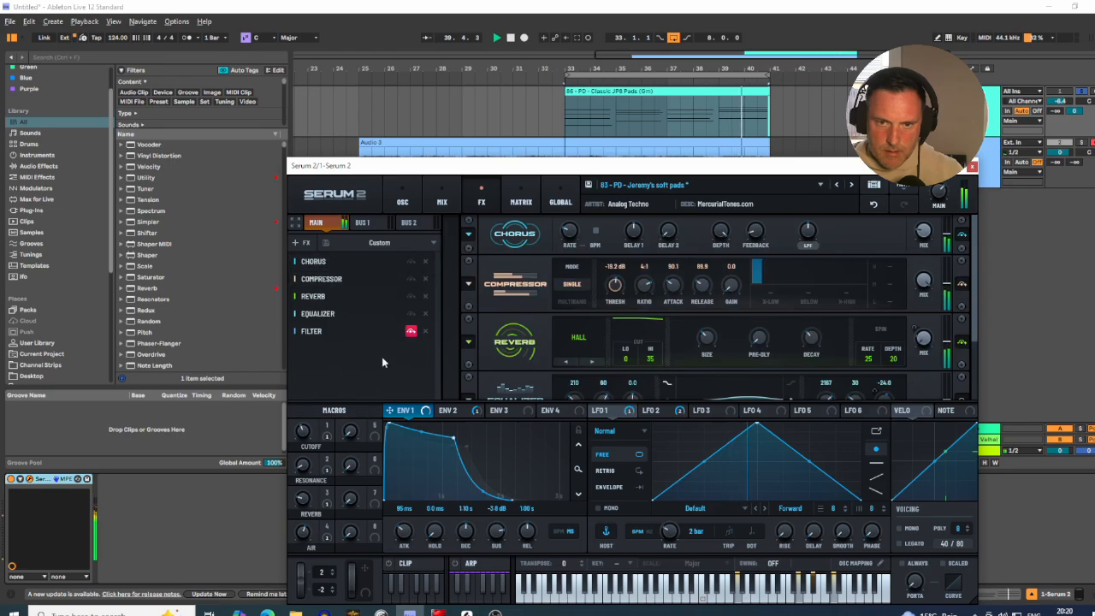
left_click(974, 168)
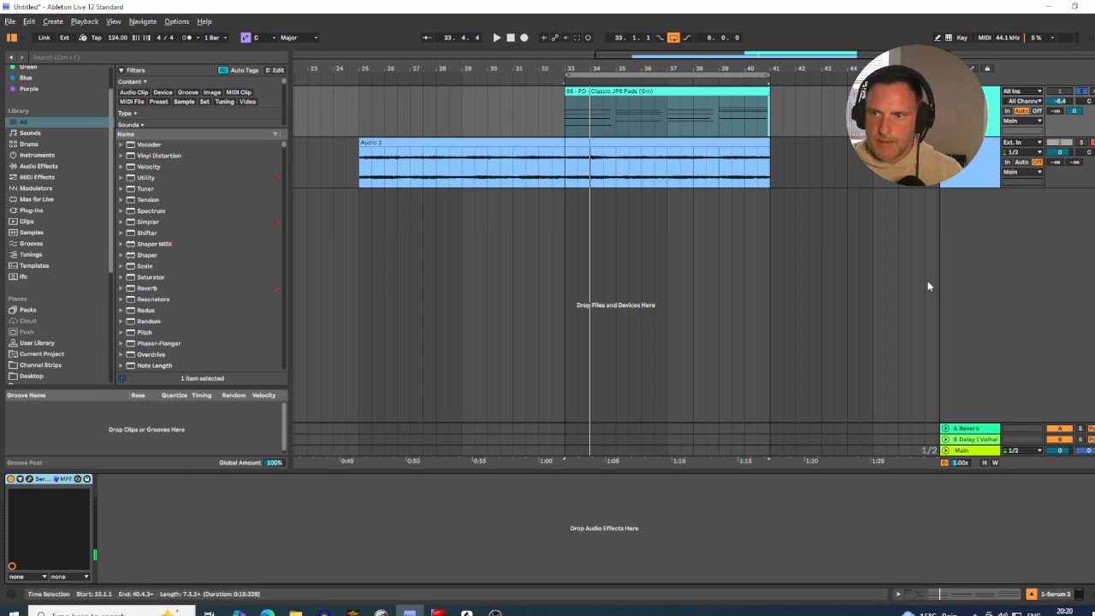
- Insert a third audio track and set its input to the B-Delay | ValhallaShimmer return
right_click(987, 228)
left_click(997, 232)
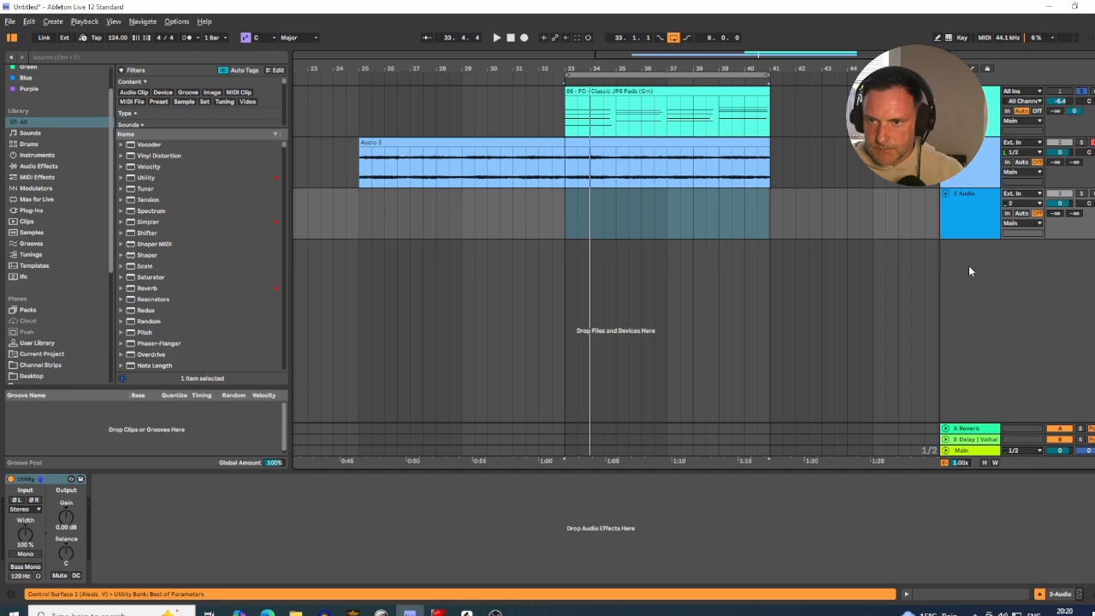
left_click(1027, 196)
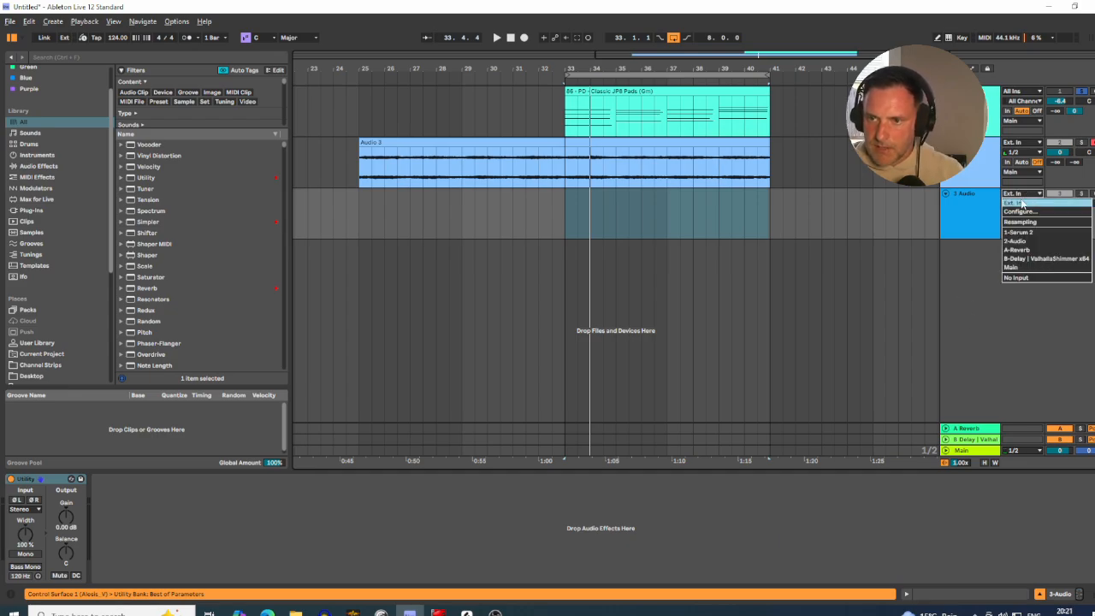
left_click(1018, 258)
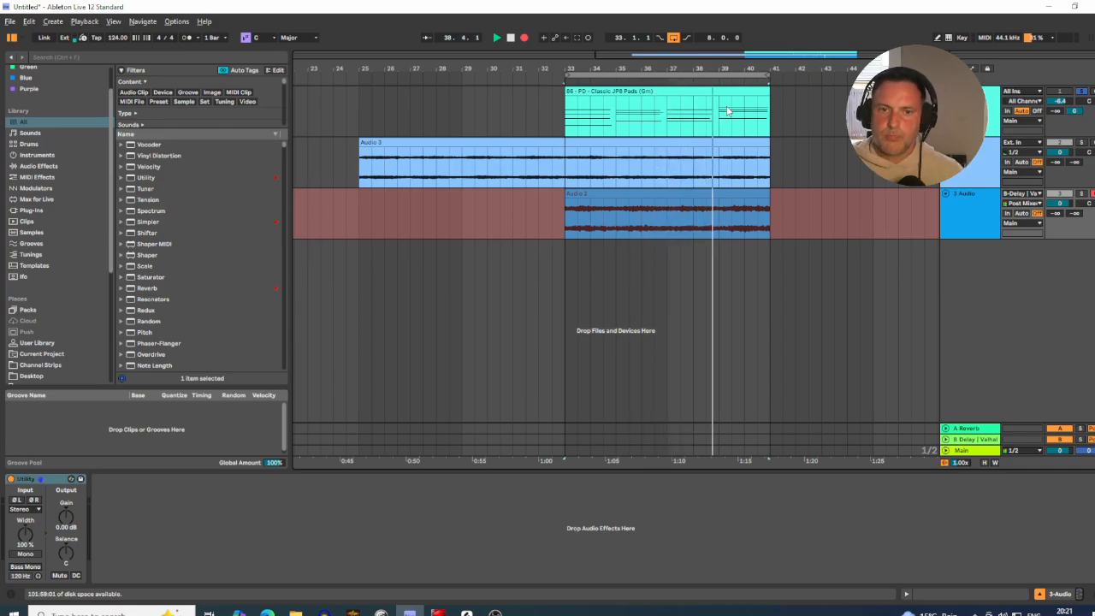
- Stop recording and extend the start of the recorded clip on track 3 back to 25.1.1
key("space")
left_click(609, 204)
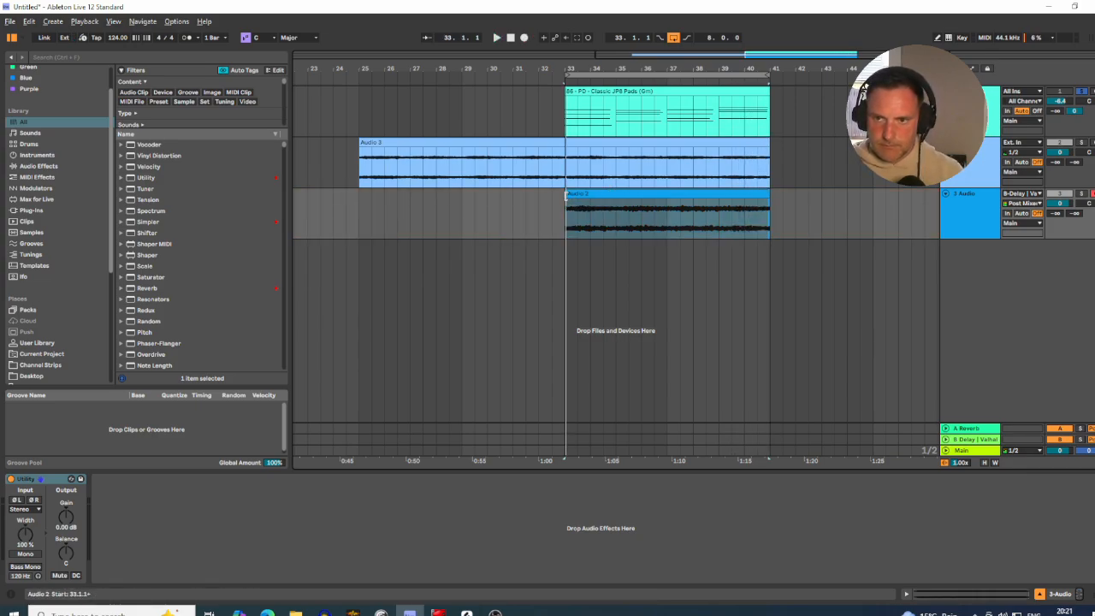
left_click_drag(566, 206, 333, 223)
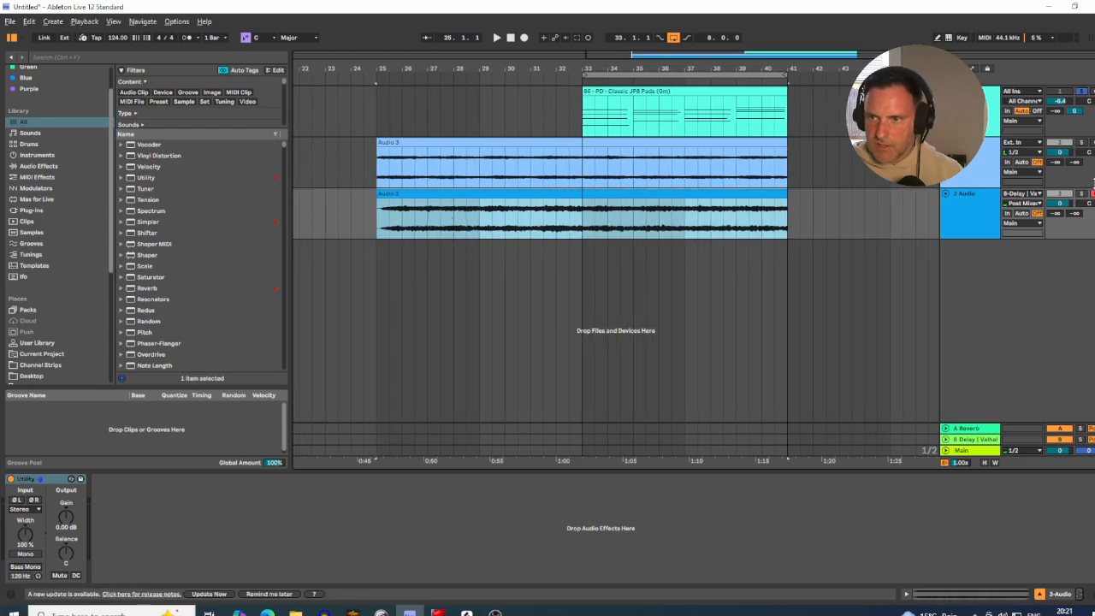
- Set the input of the 3 Audio track to Ext. In
left_click(1024, 195)
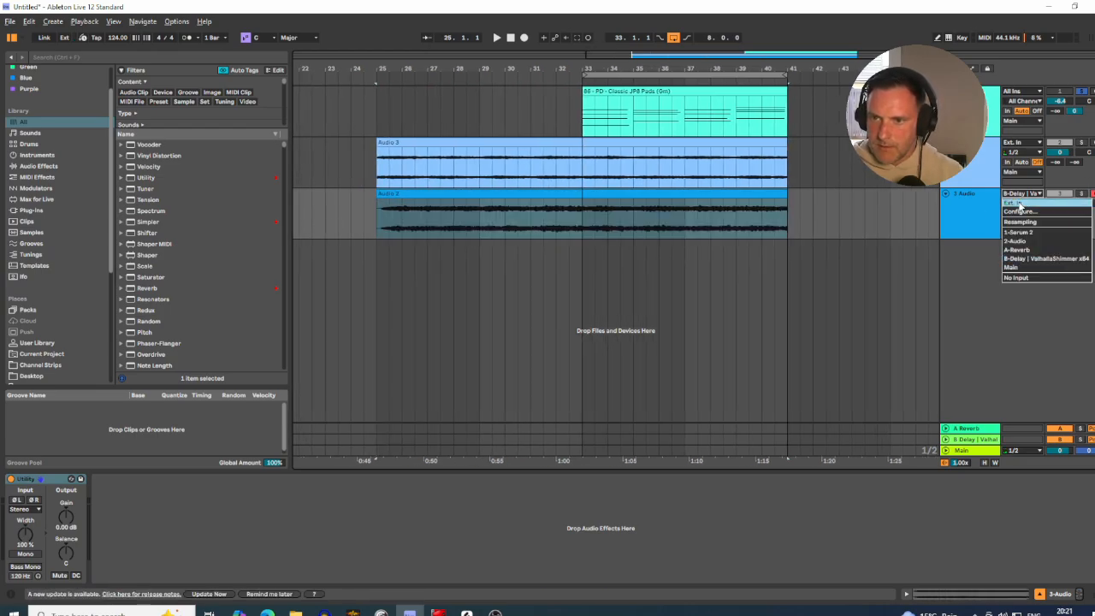
left_click(1014, 209)
left_click(982, 213)
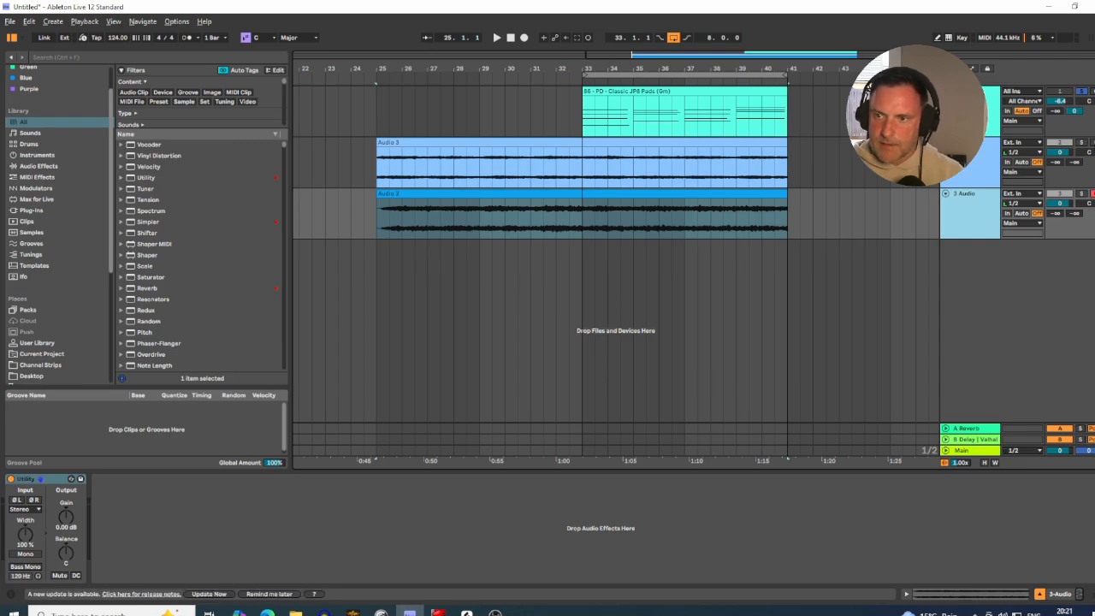
- Solo both audio tracks and balance them during playback, with 2 Audio at -2.4 dB and 3 Audio at -9.0 dB
left_click(1080, 195)
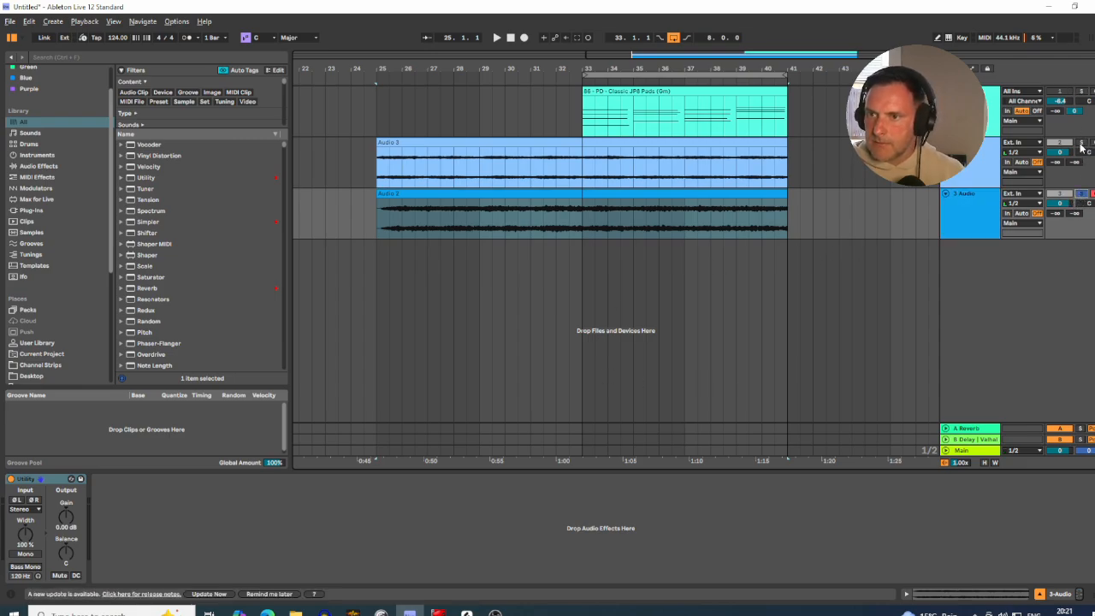
left_click(1081, 143)
key("space")
left_click_drag(1061, 203, 1061, 220)
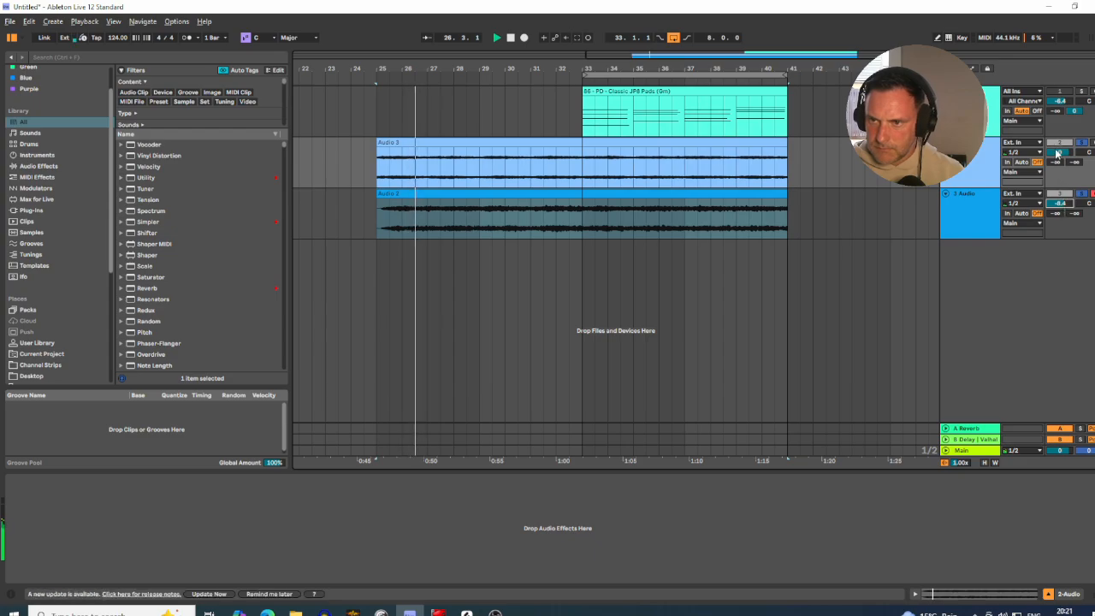
left_click_drag(1060, 152, 1060, 157)
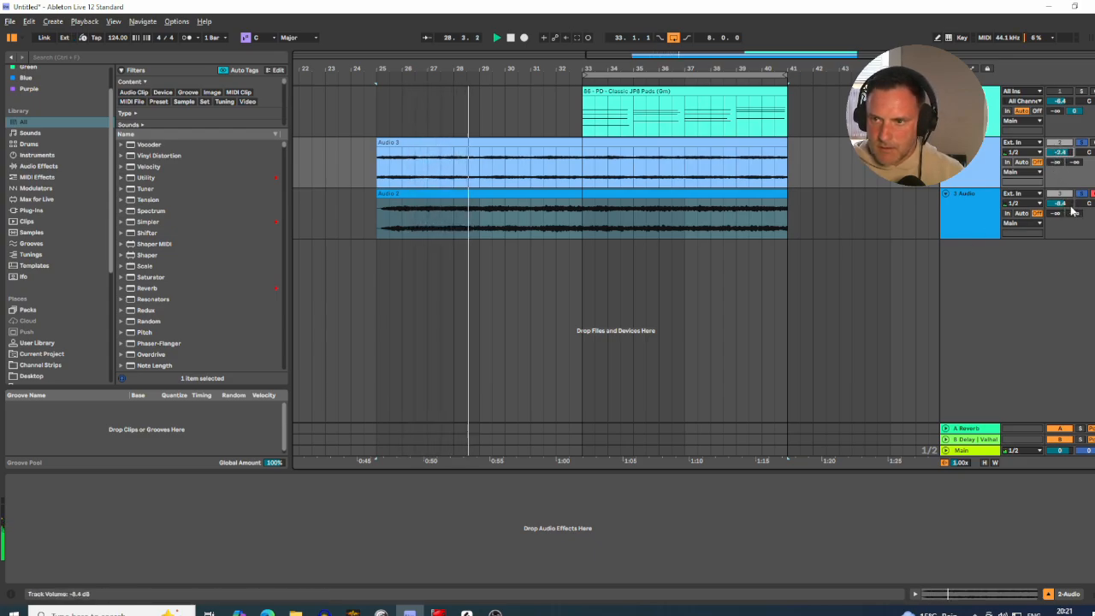
left_click_drag(1061, 203, 1061, 205)
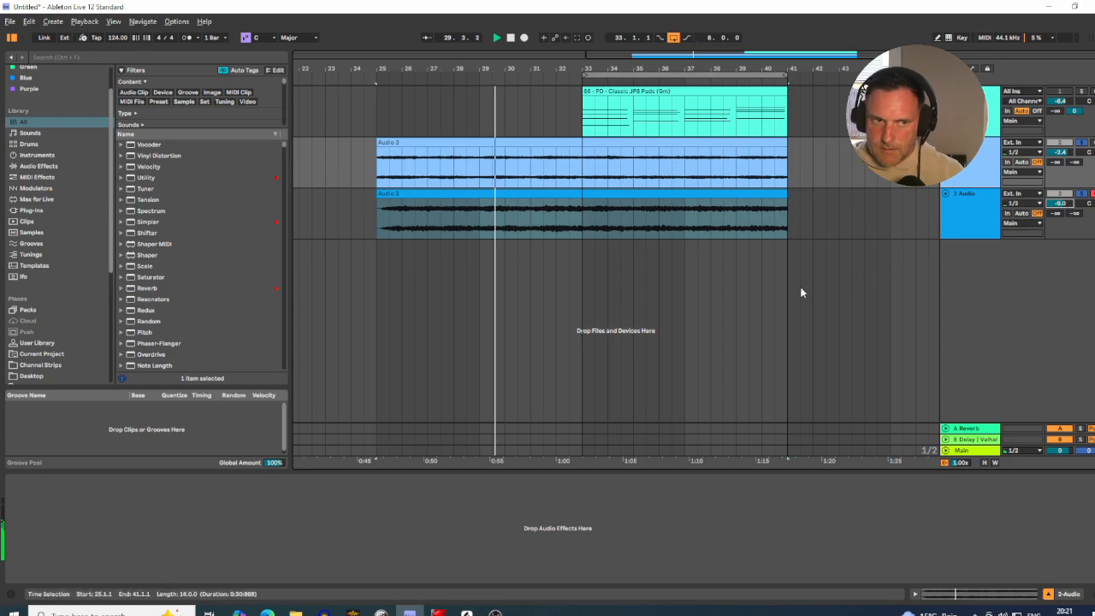
left_click(379, 215)
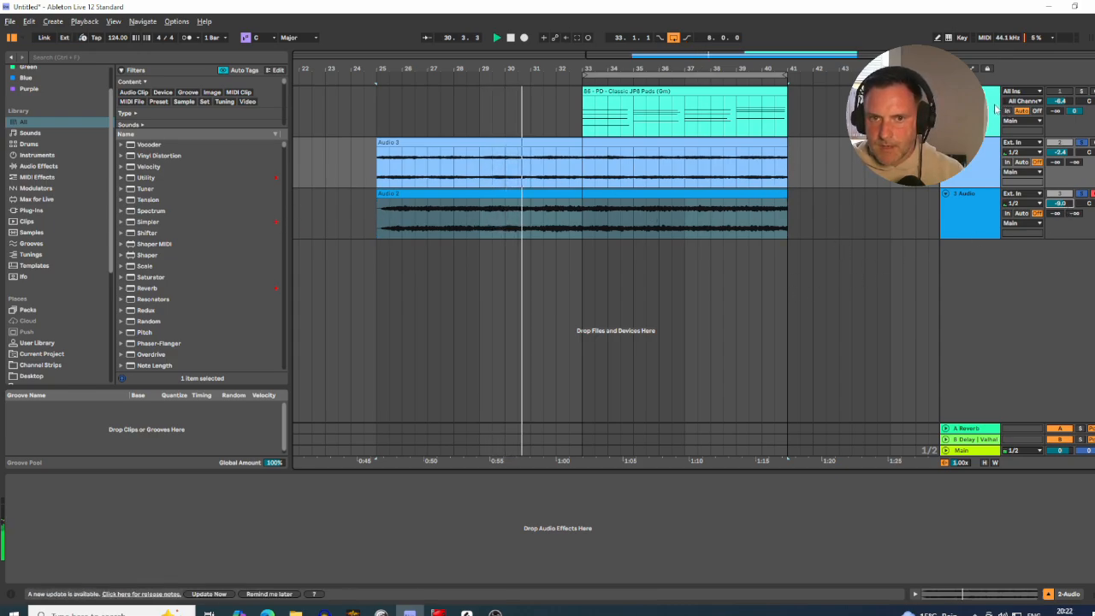
left_click(616, 95)
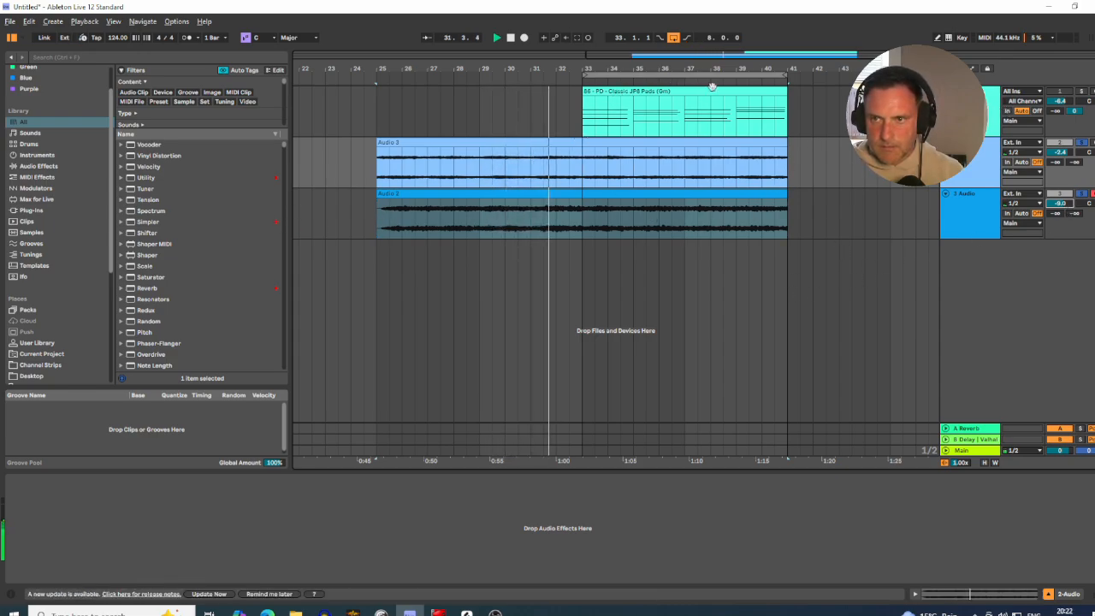
key("space")
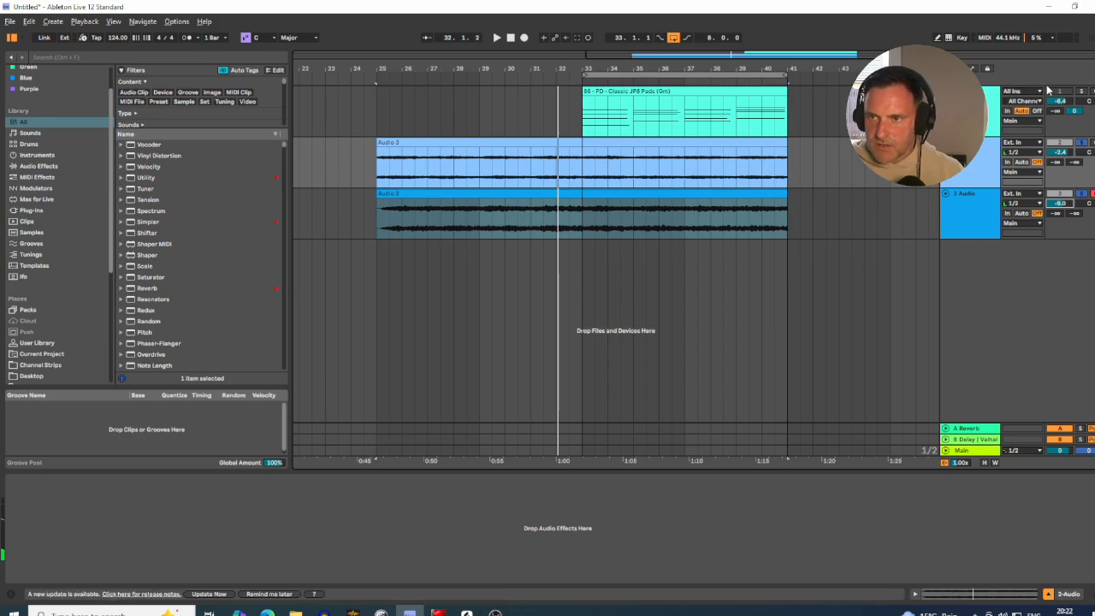
- Solo the Serum 2 track and delete the upper chord notes in its MIDI clip, keeping only the lowest note of each chord
left_click(1083, 92)
double_click(646, 84)
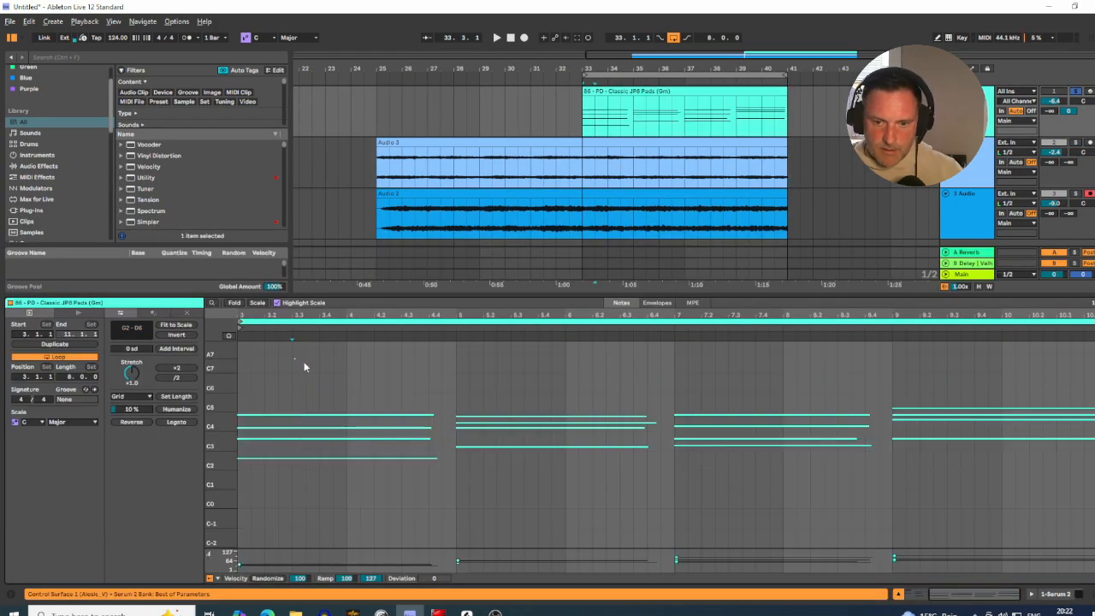
left_click_drag(294, 359, 506, 441)
key("Delete")
left_click_drag(682, 389, 697, 441)
key("Delete")
left_click_drag(854, 383, 942, 435)
key("Delete")
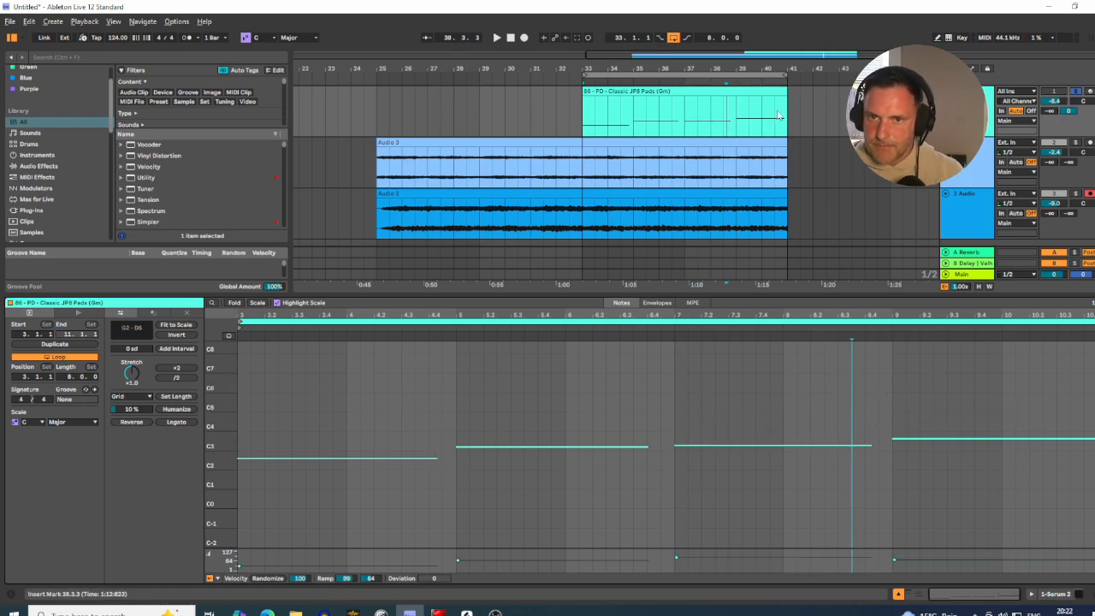
- Open the track's Serum 2 instrument and load the preset Leaving Laurel Bass from S1 Presets, Abstract Music
left_click(1062, 596)
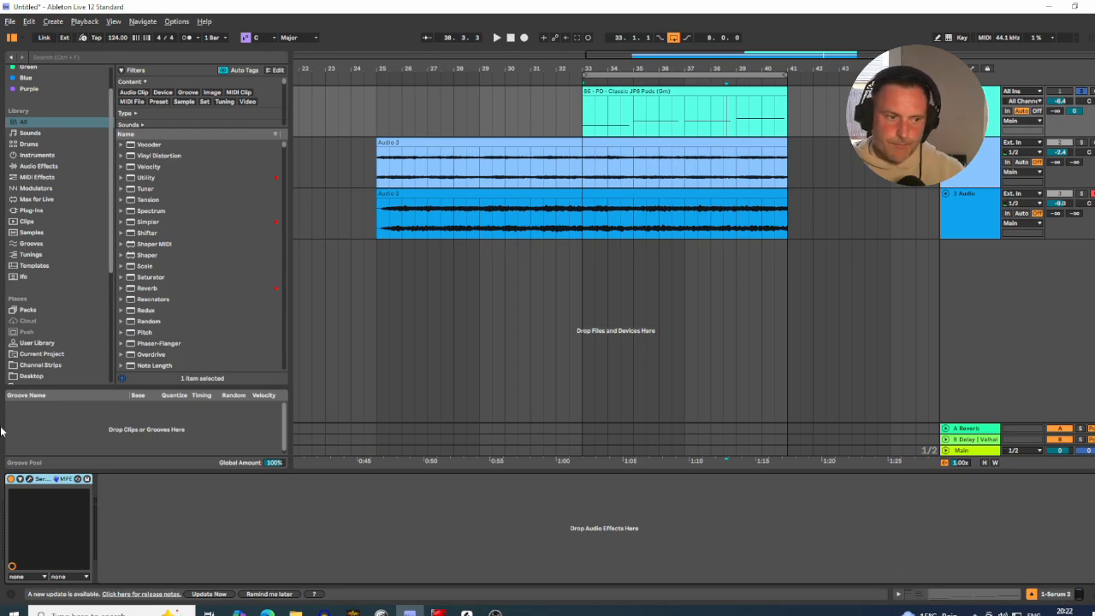
left_click(30, 480)
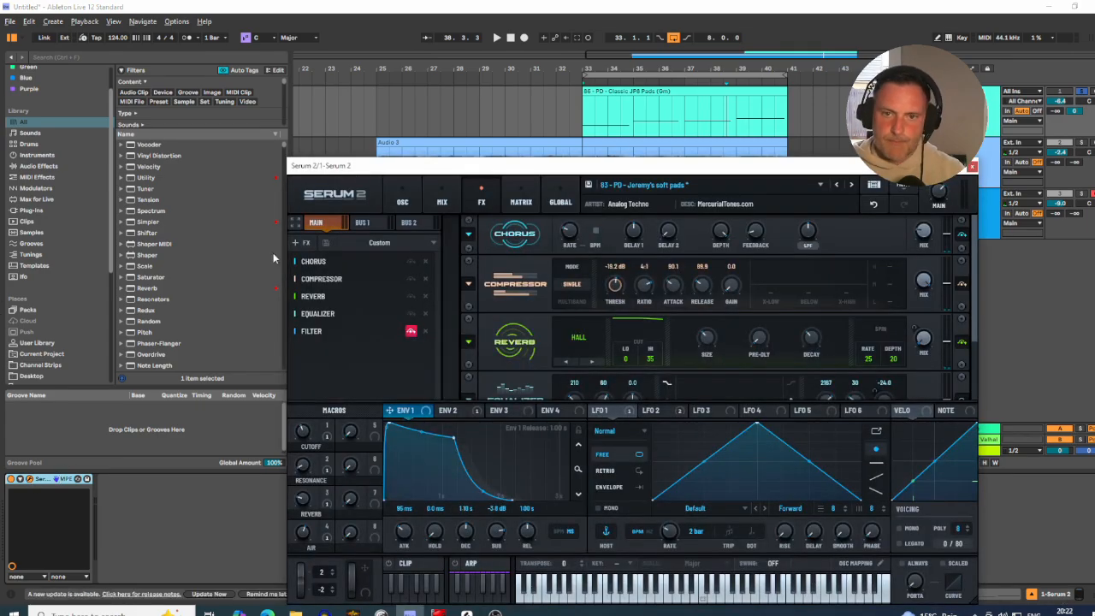
left_click(874, 186)
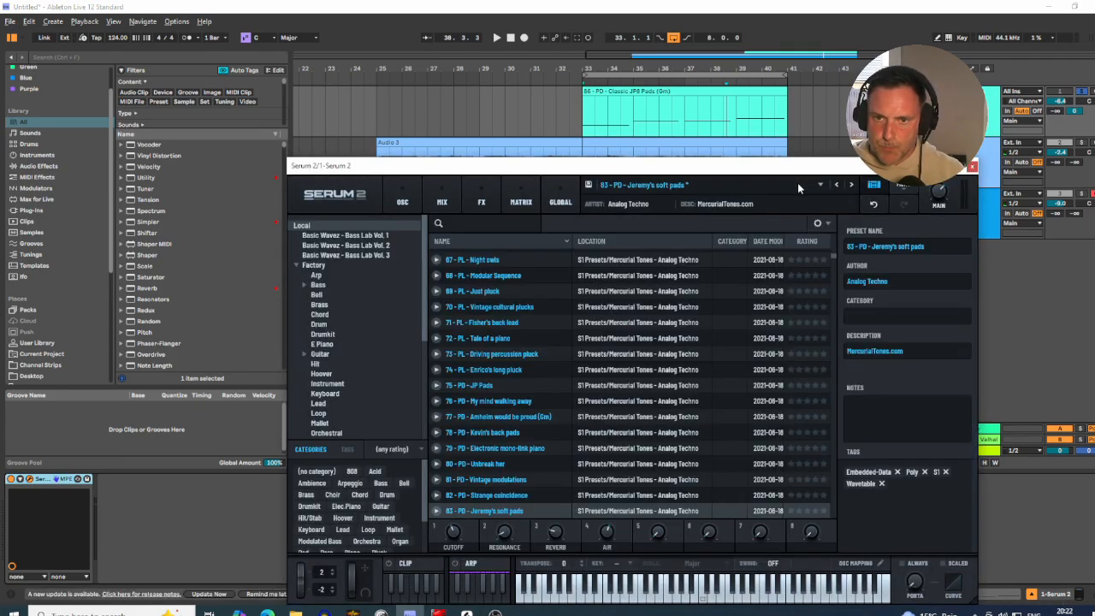
left_click(725, 180)
mouse_move(636, 265)
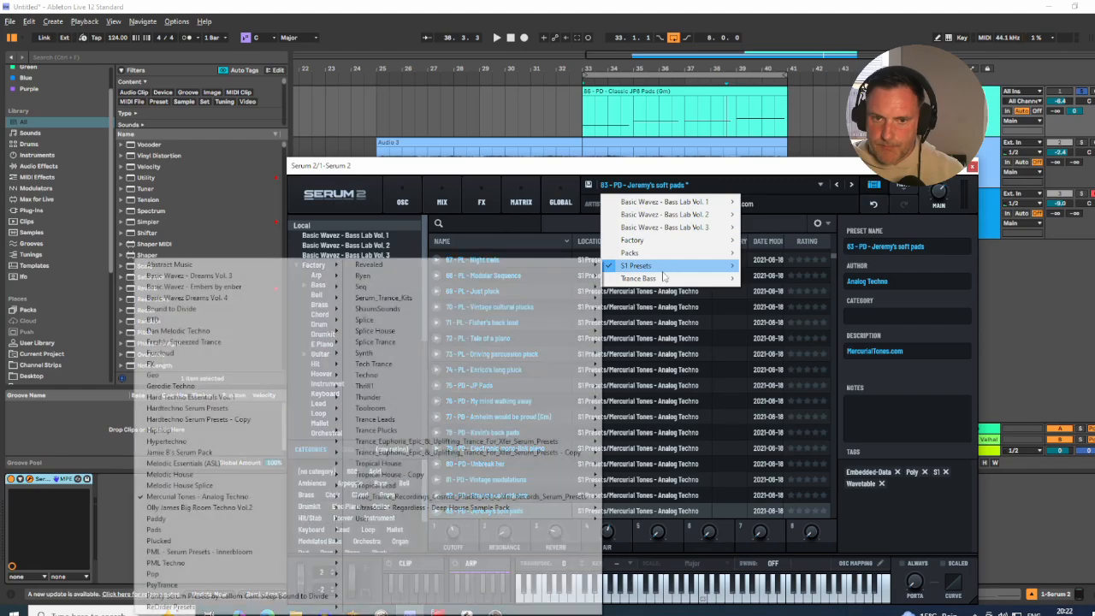
mouse_move(197, 265)
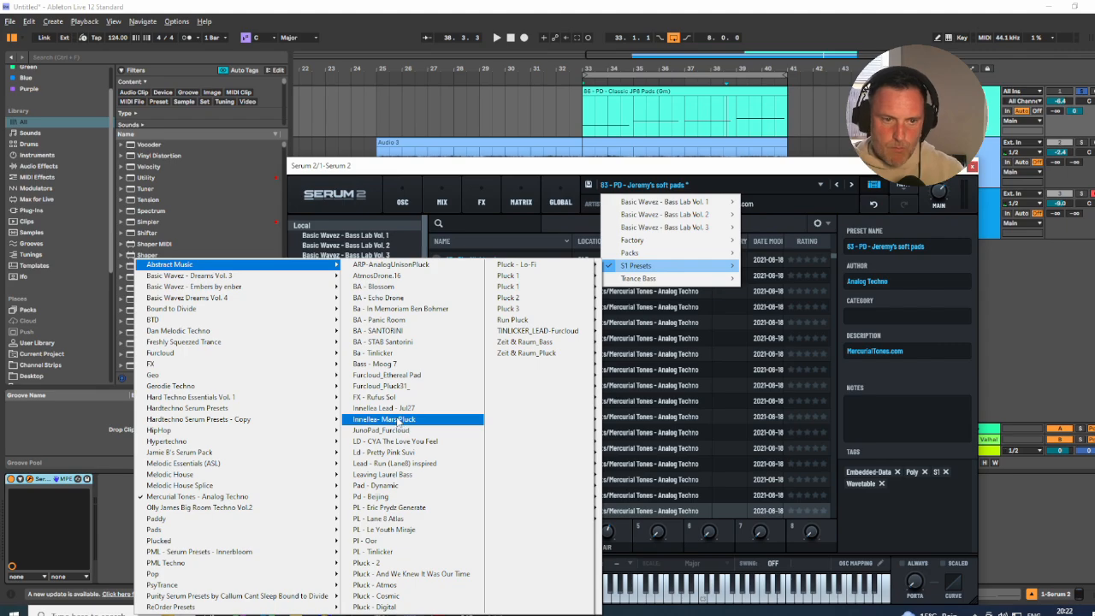
left_click(385, 474)
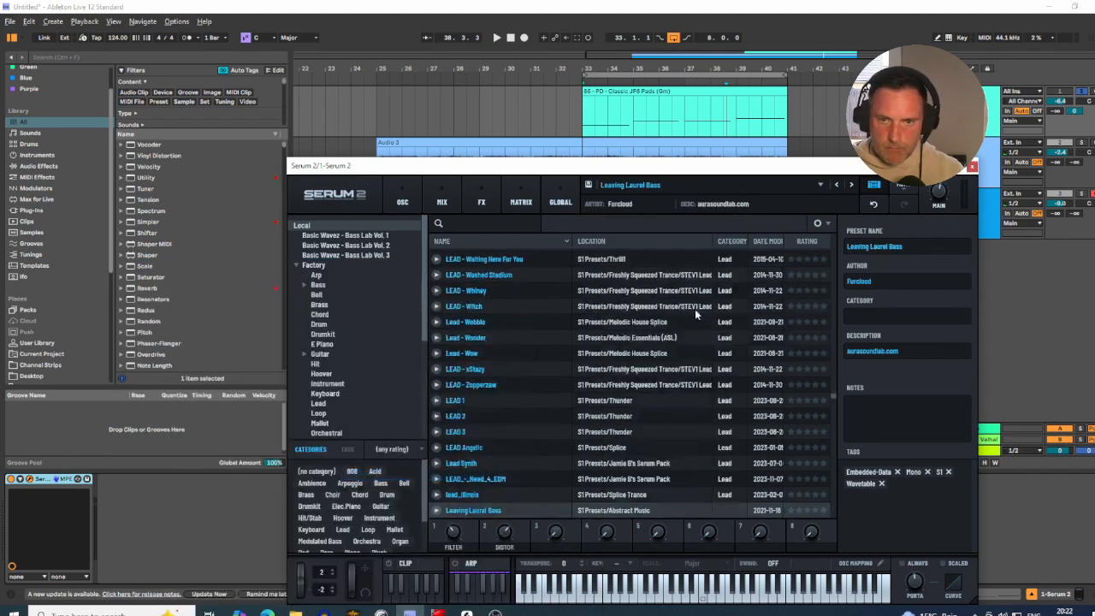
- Remove all modulation destinations of LFO 2 in the Leaving Laurel Bass preset
left_click(872, 185)
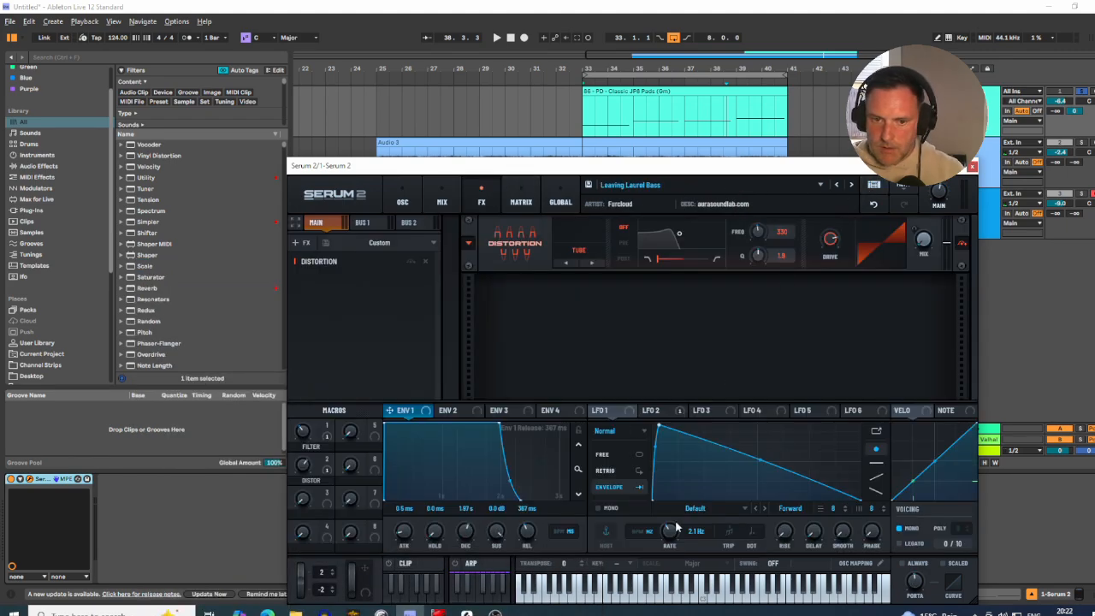
left_click(652, 411)
right_click(672, 413)
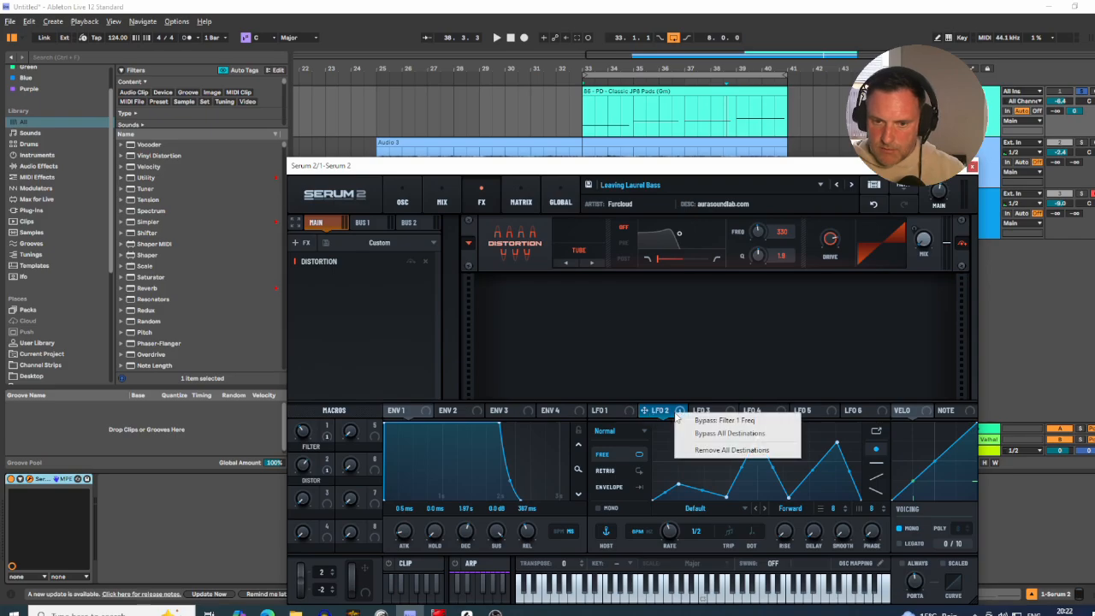
left_click(727, 451)
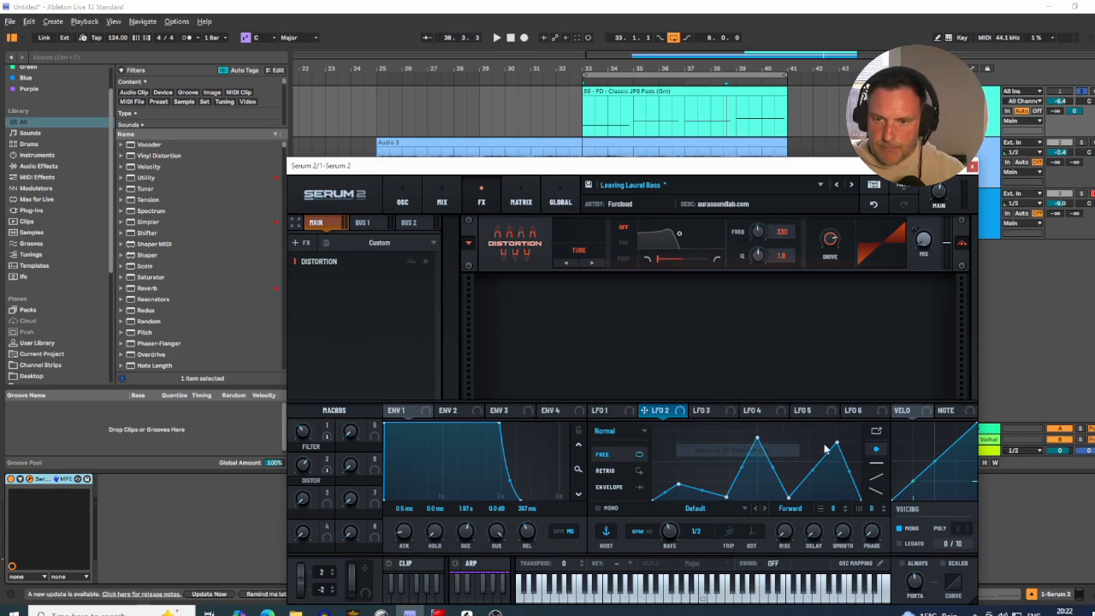
left_click(875, 187)
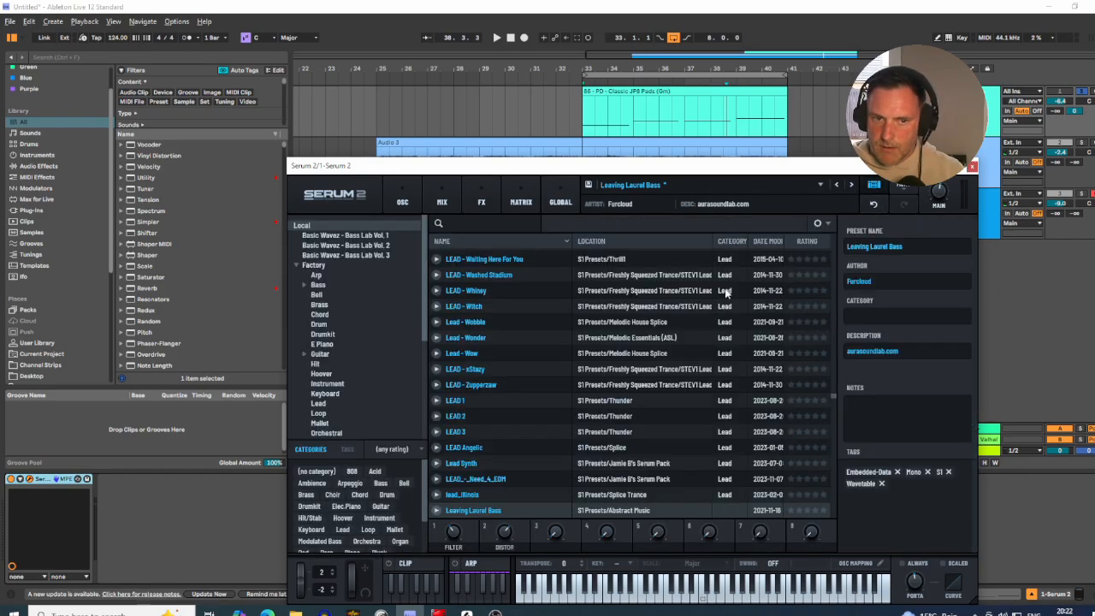
left_click(873, 188)
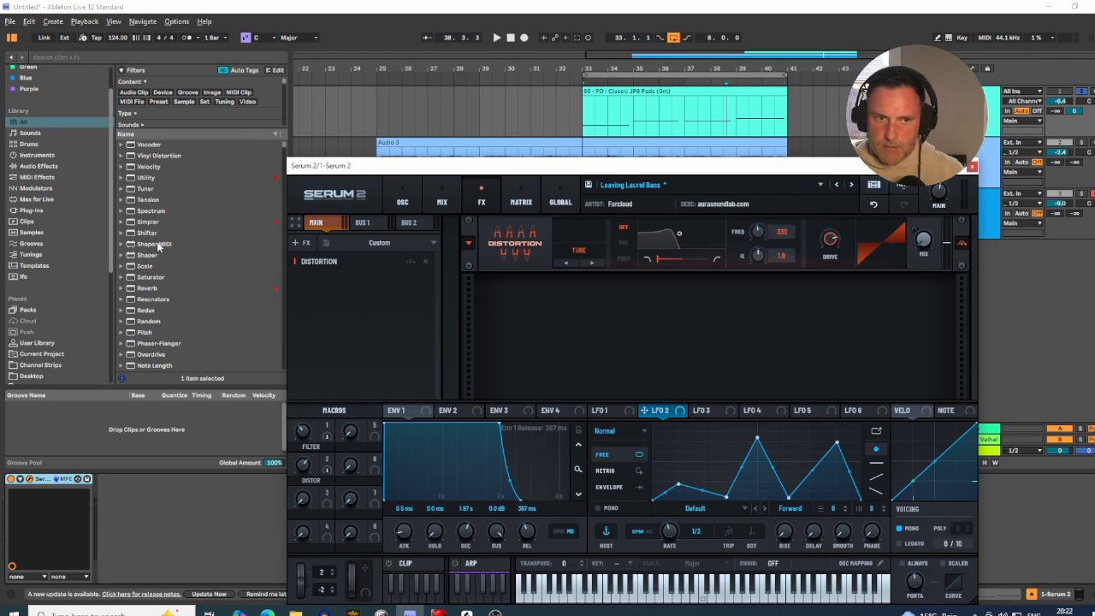
- Adjust the Filter 1 cutoff on Serum 2's oscillator page while the bass line plays, then stop playback and close the instrument
left_click(402, 202)
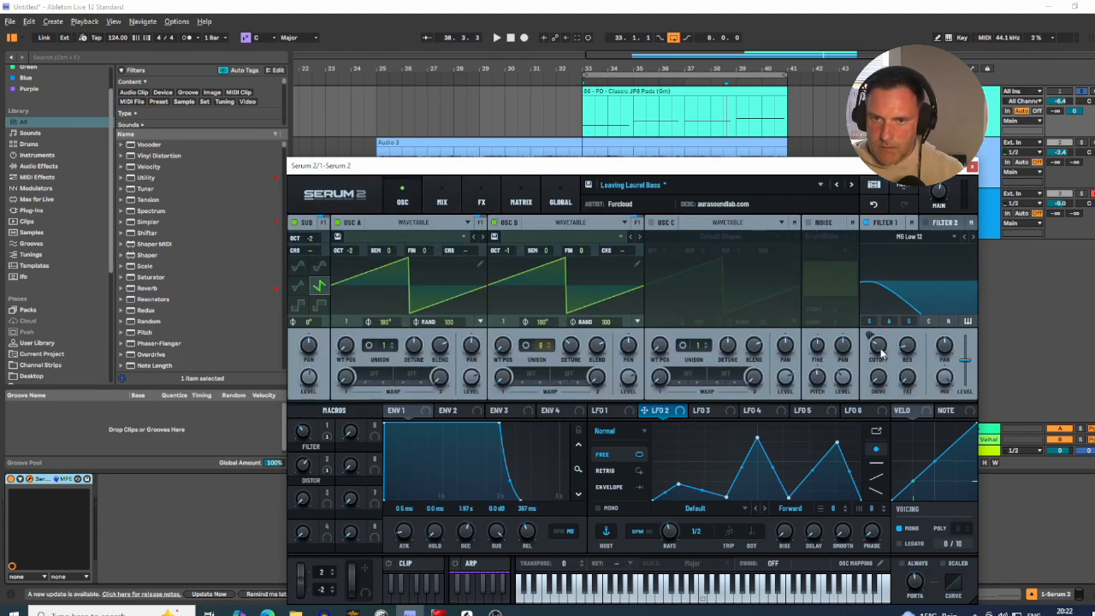
key("space")
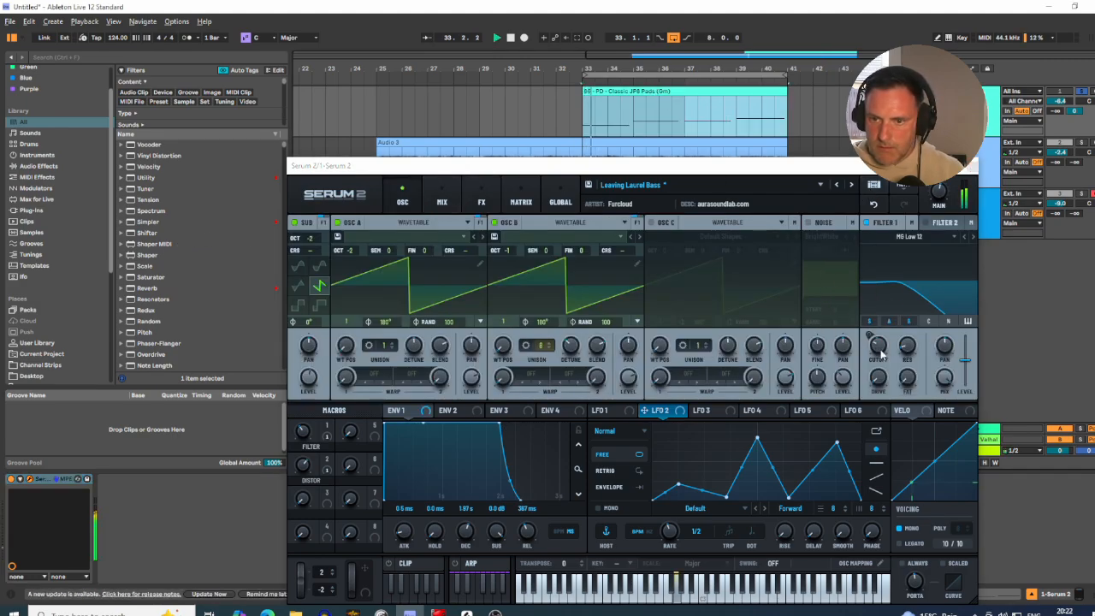
left_click_drag(881, 351, 878, 351)
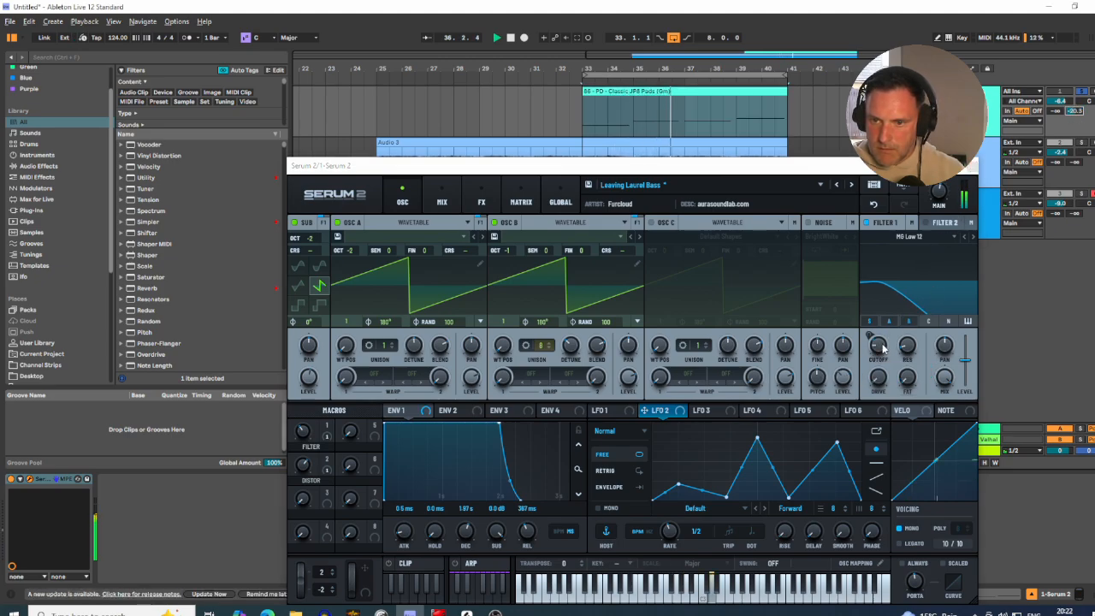
left_click_drag(883, 348, 879, 346)
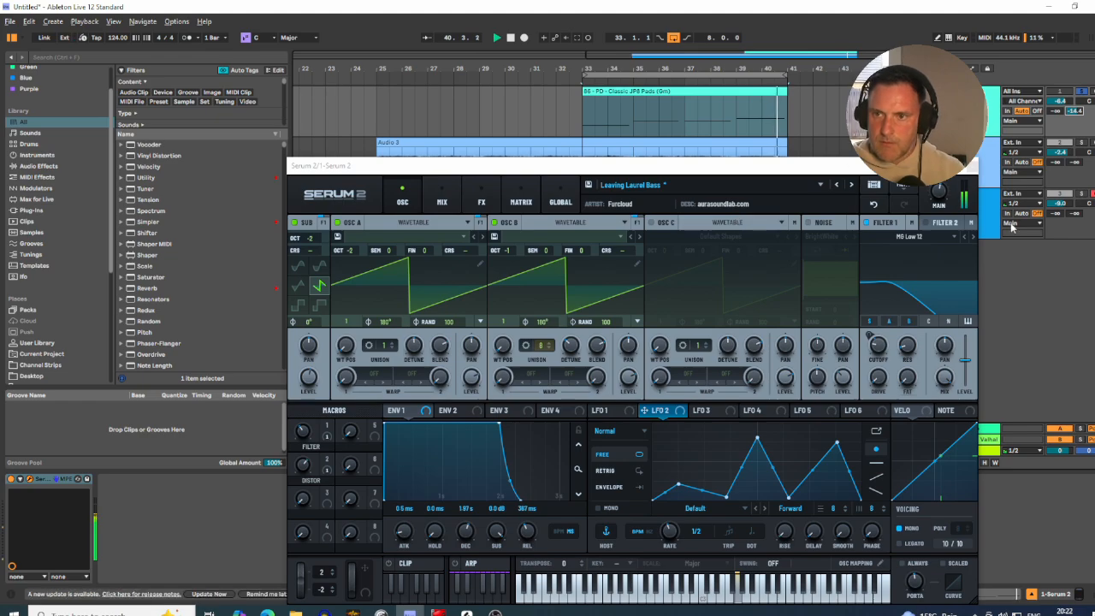
left_click(972, 168)
key("space")
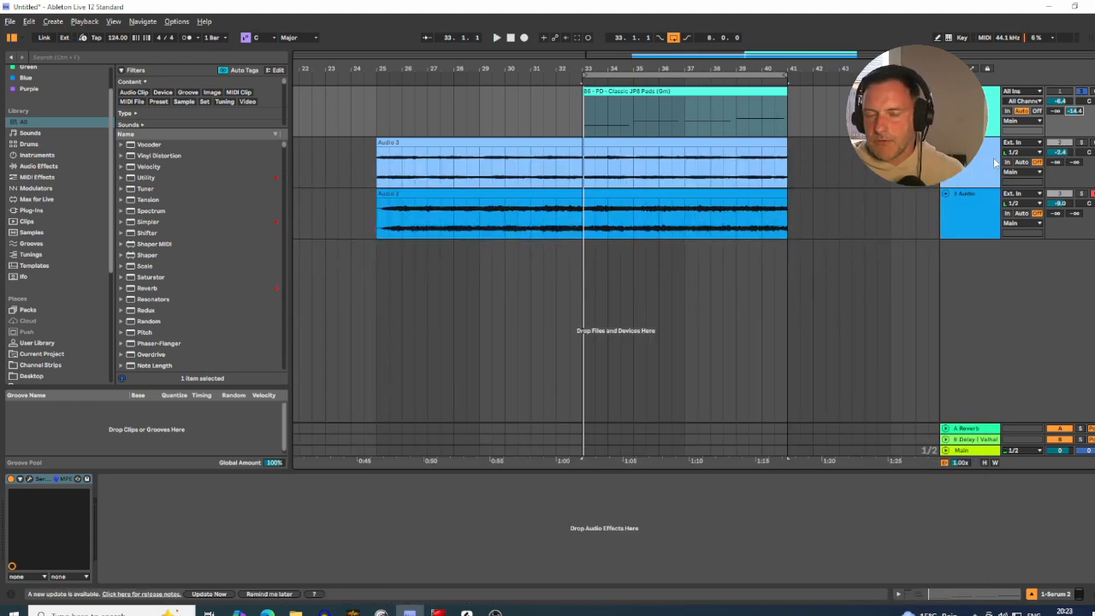
- Unsolo the Serum 2 track so all tracks are active, set its volume to -4.2 dB and play briefly from 25.1.1
left_click(704, 93)
left_click(699, 155)
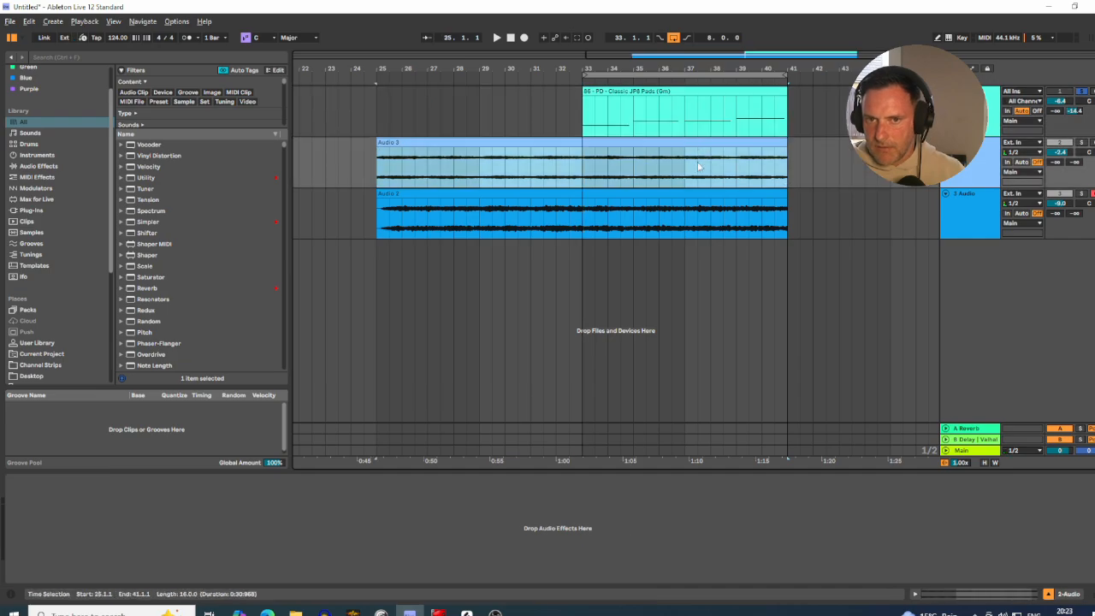
left_click(697, 192)
left_click(1080, 92)
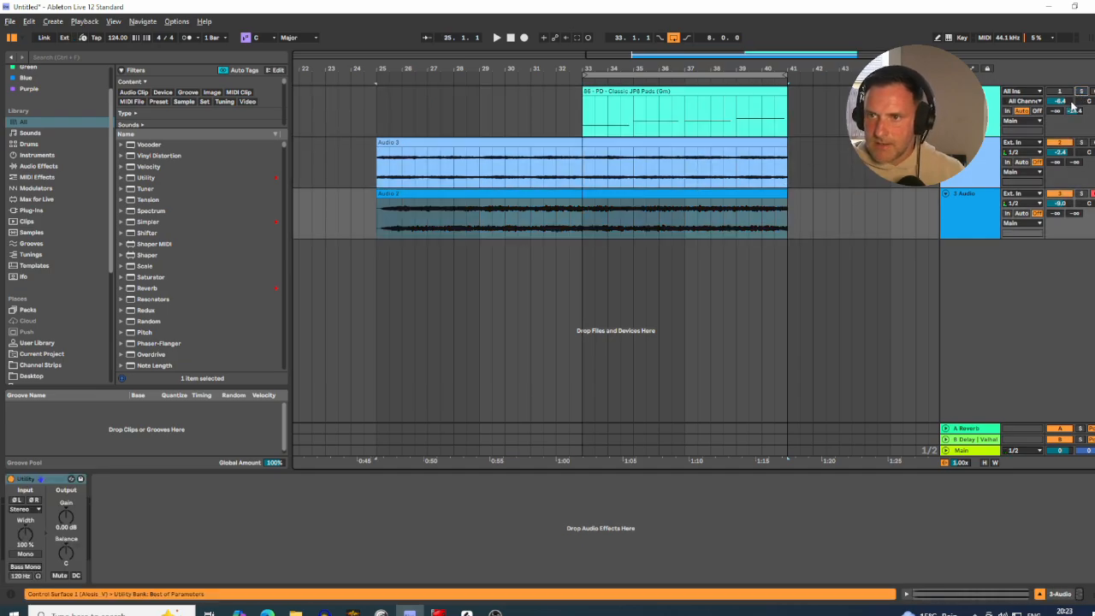
left_click_drag(1061, 102, 1061, 101)
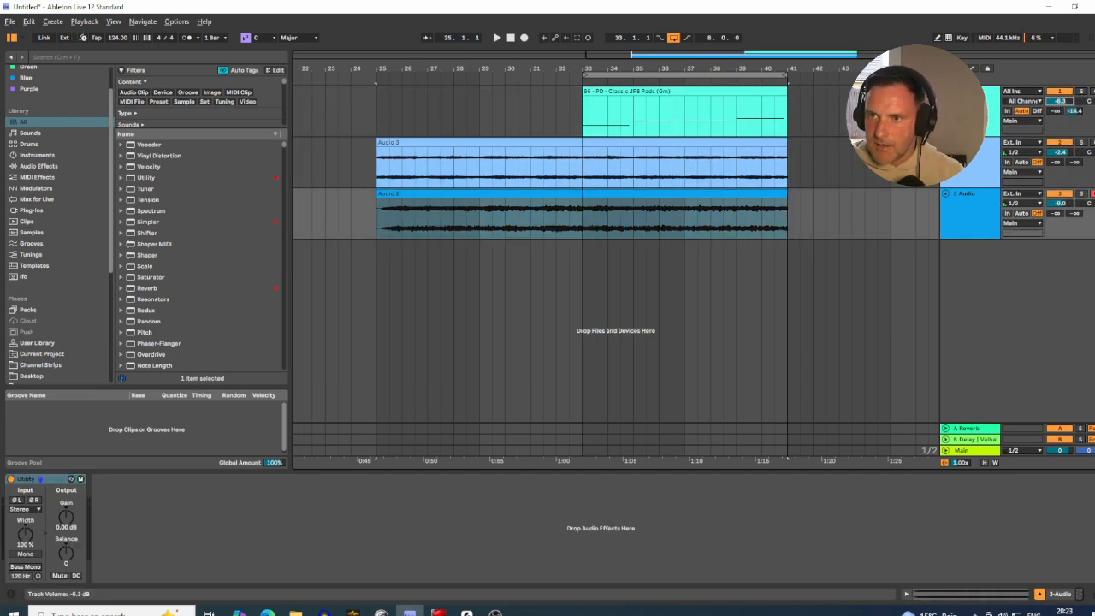
key("space")
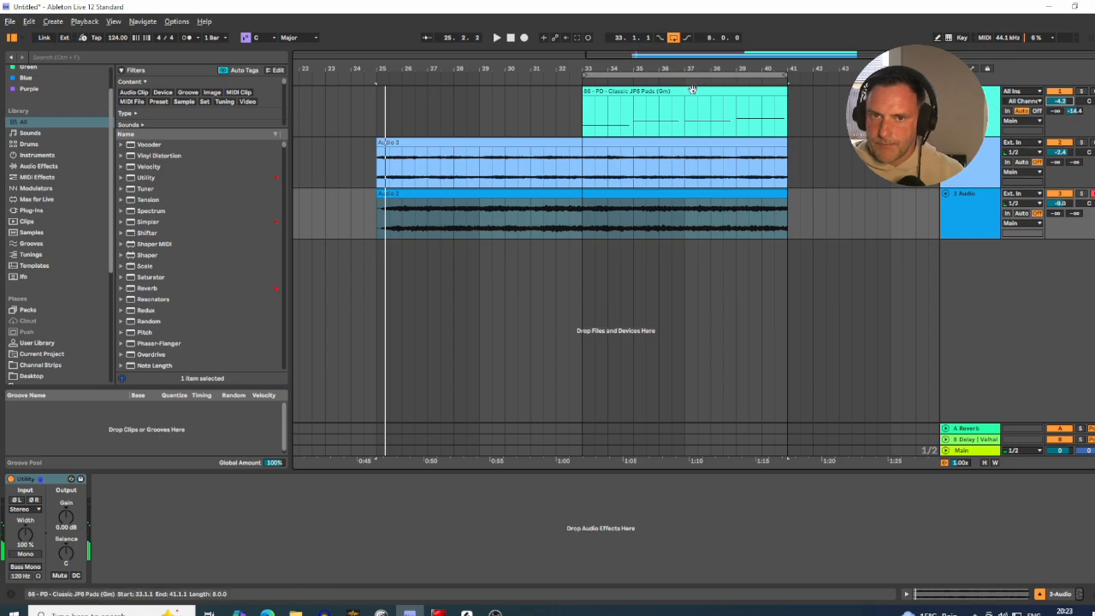
- Duplicate the MIDI bass clip to 25.1.1 and extend the loop start back to cover all 16 bars
left_click(669, 93)
left_click_drag(670, 93, 464, 94)
left_click_drag(583, 78, 401, 79)
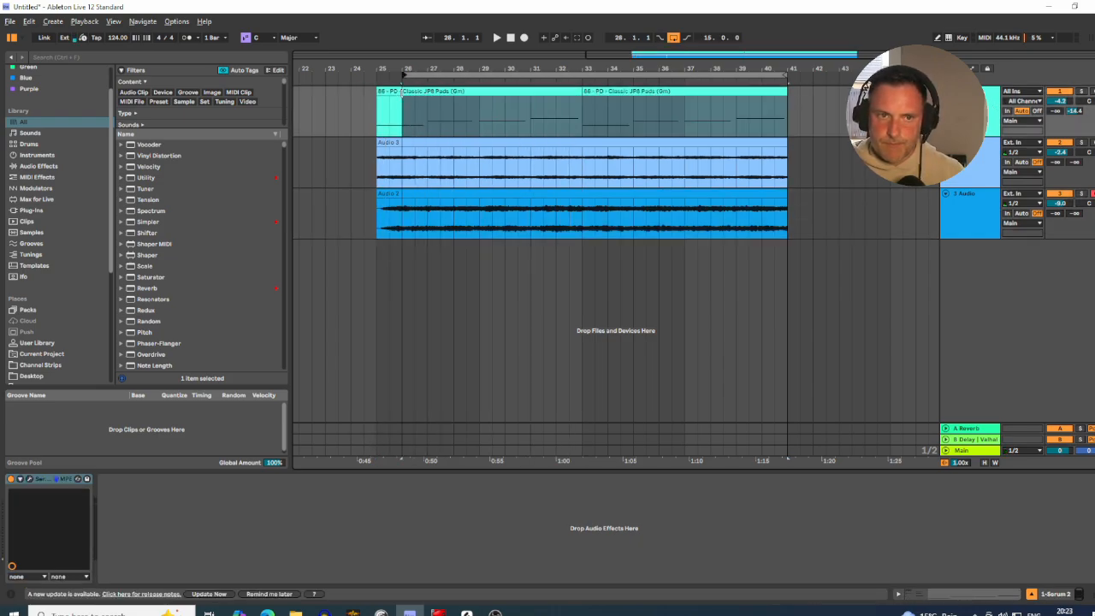
- Play the 16-bar loop, lower the Serum 2 track volume to -5.3 dB and check the bass filter in the instrument
key("space")
left_click_drag(1060, 101, 1060, 109)
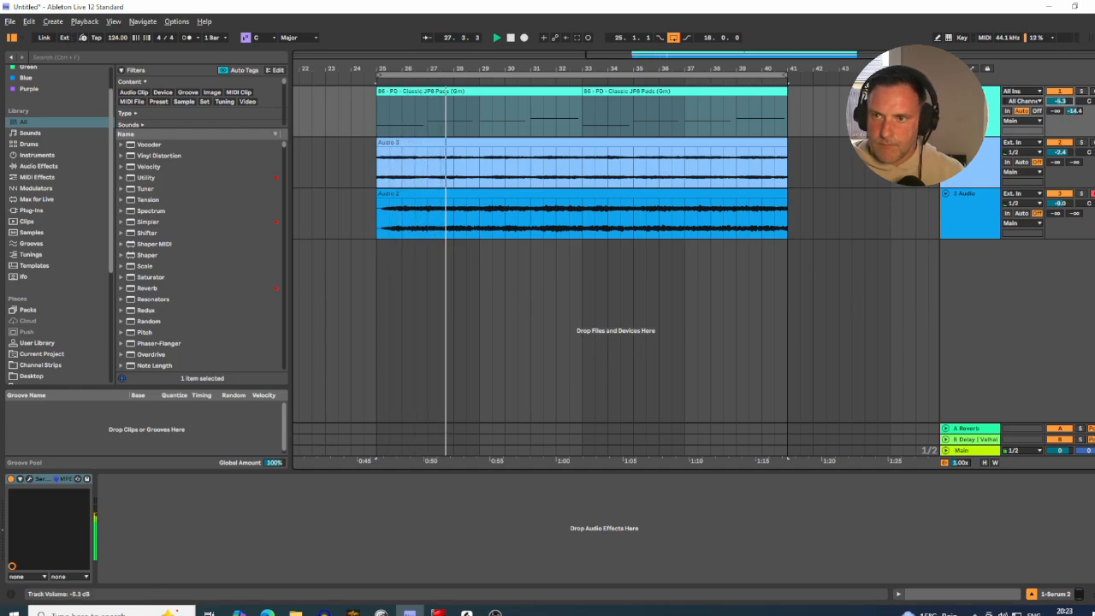
left_click(30, 480)
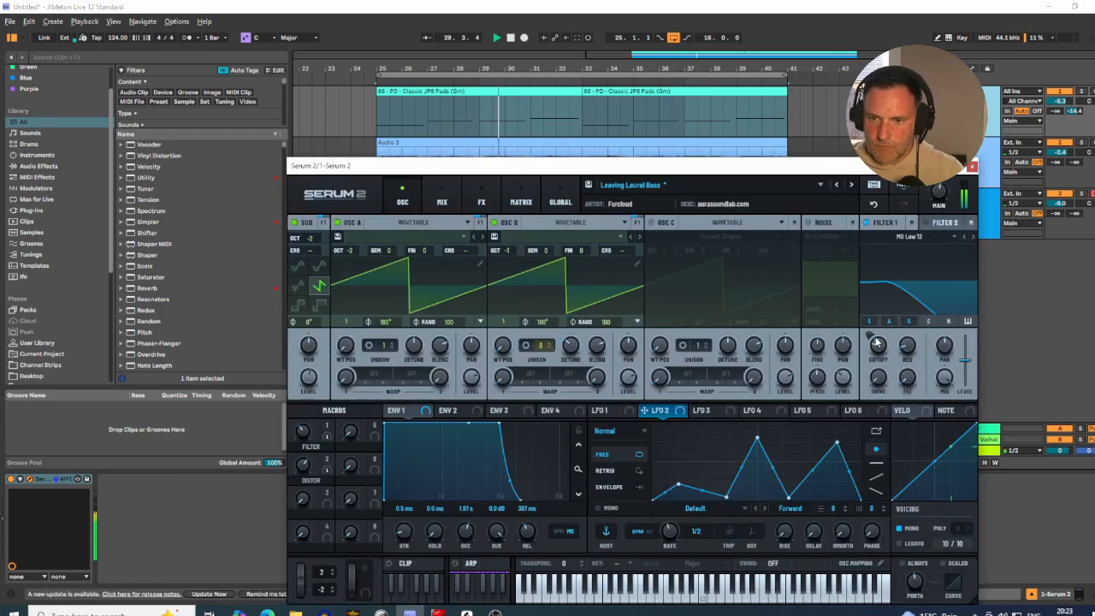
mouse_move(873, 339)
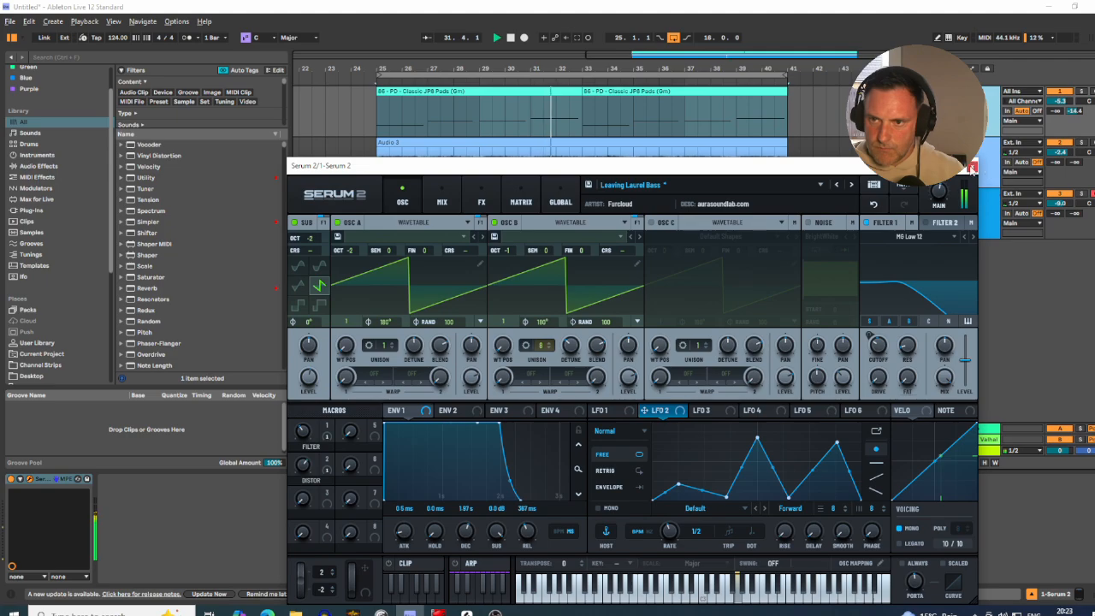
left_click(972, 168)
- Transpose the last two bass notes of the second MIDI clip down one octave
double_click(730, 100)
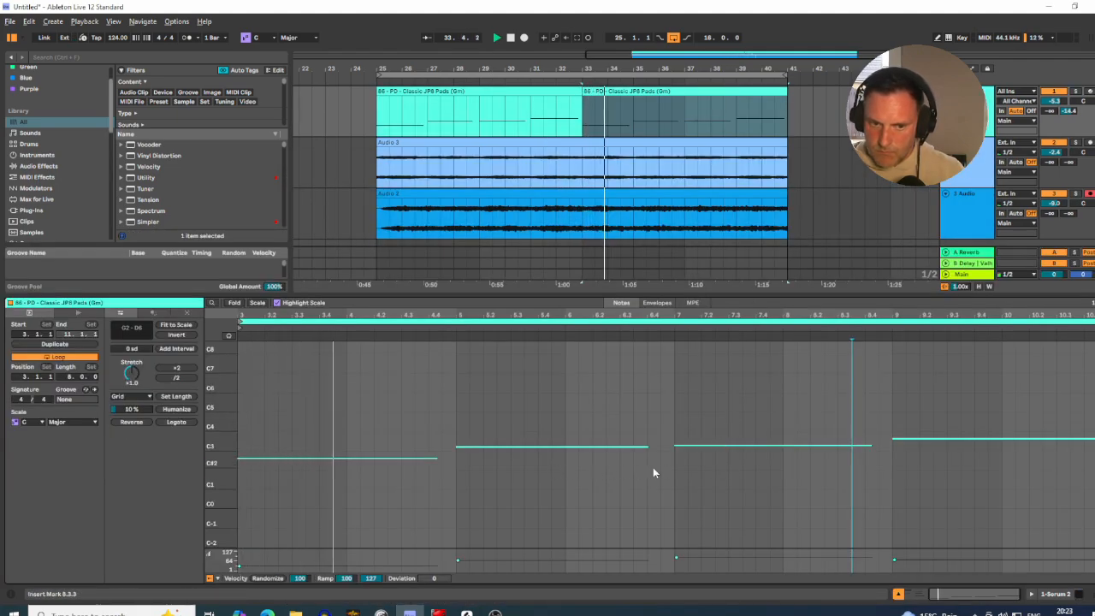
left_click(587, 467)
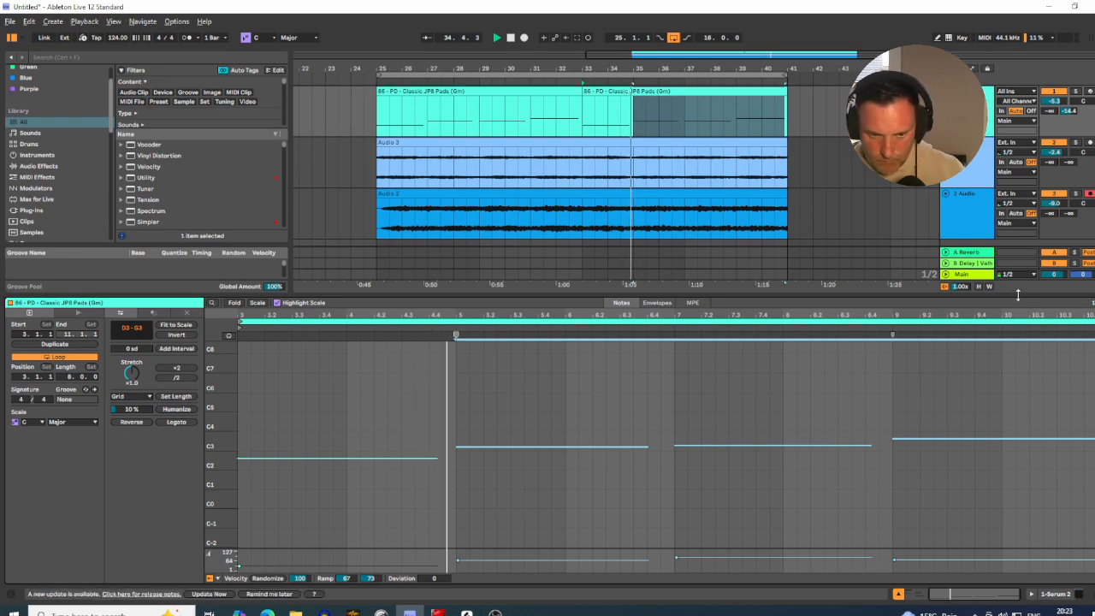
key("shift+Down")
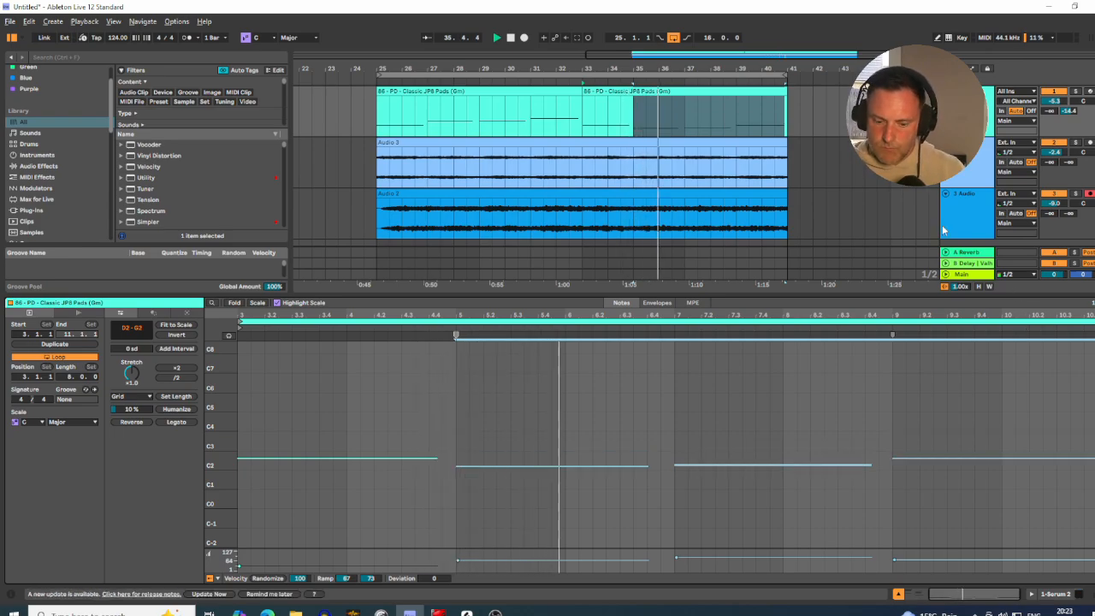
key("shift+Up")
left_click_drag(770, 486, 1004, 395)
key("shift+Down")
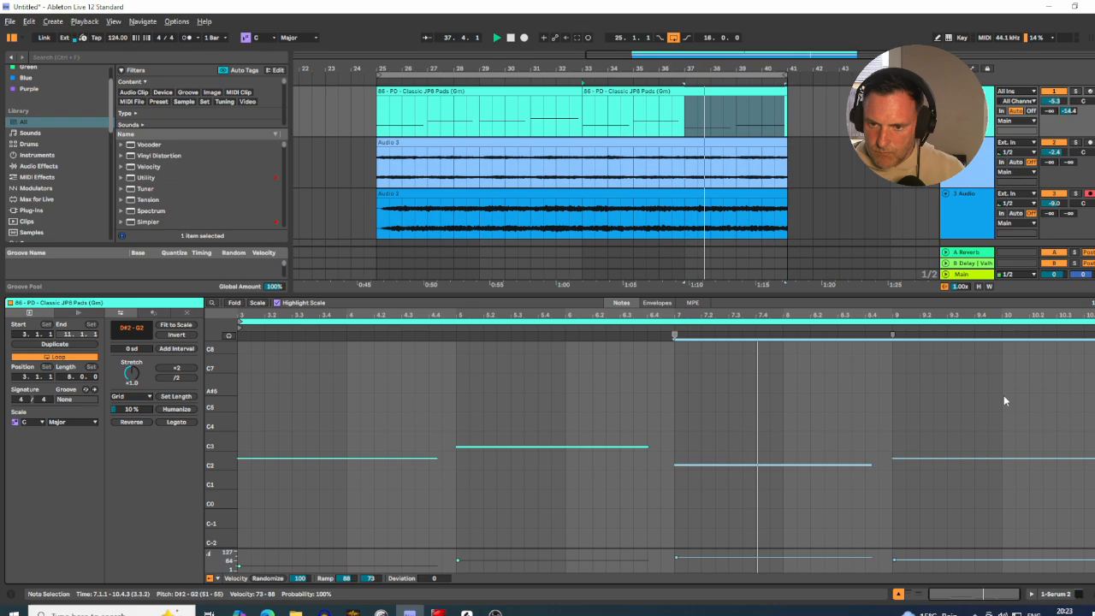
- Solo the 2 Audio track, hide the clip view and play the track briefly
left_click(1076, 143)
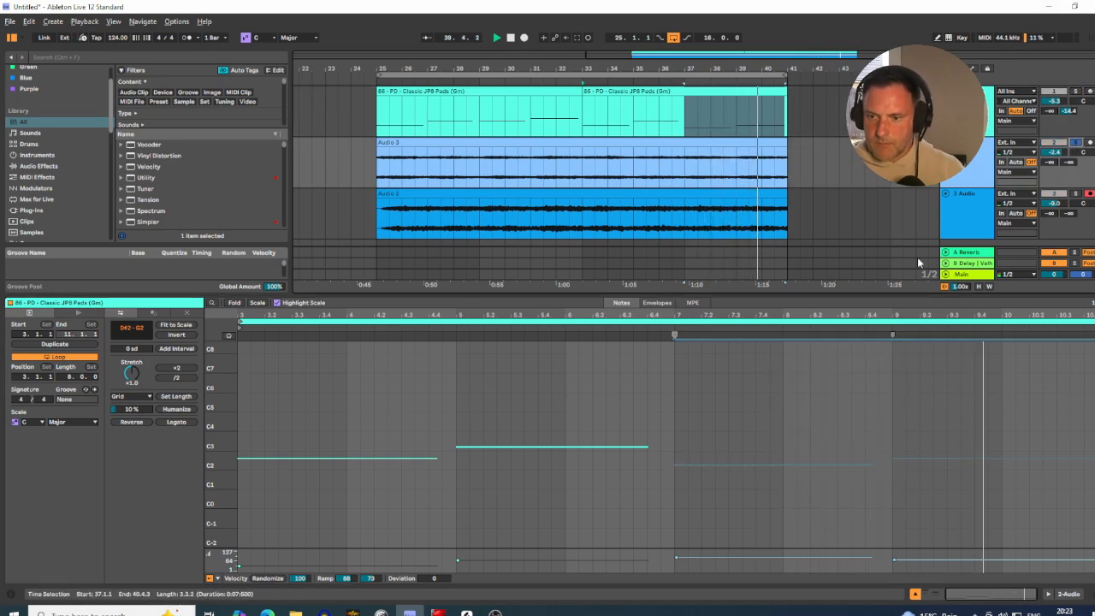
key("space")
left_click(918, 596)
key("space")
key("space")
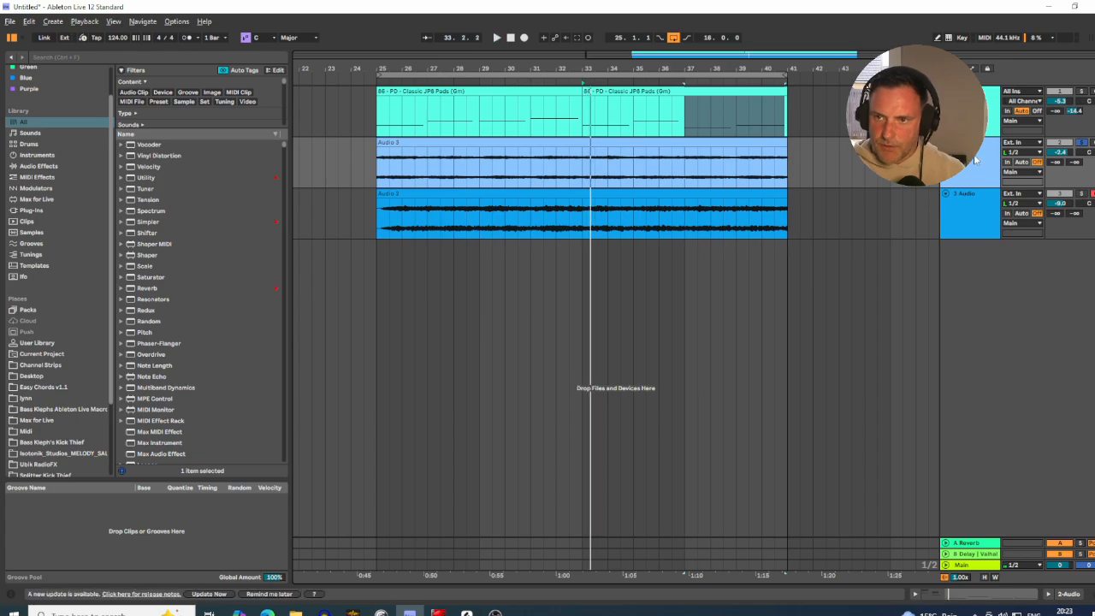
- Search the browser for "eq" and add EQ Eight to the 2 Audio track
left_click(972, 174)
left_click(120, 55)
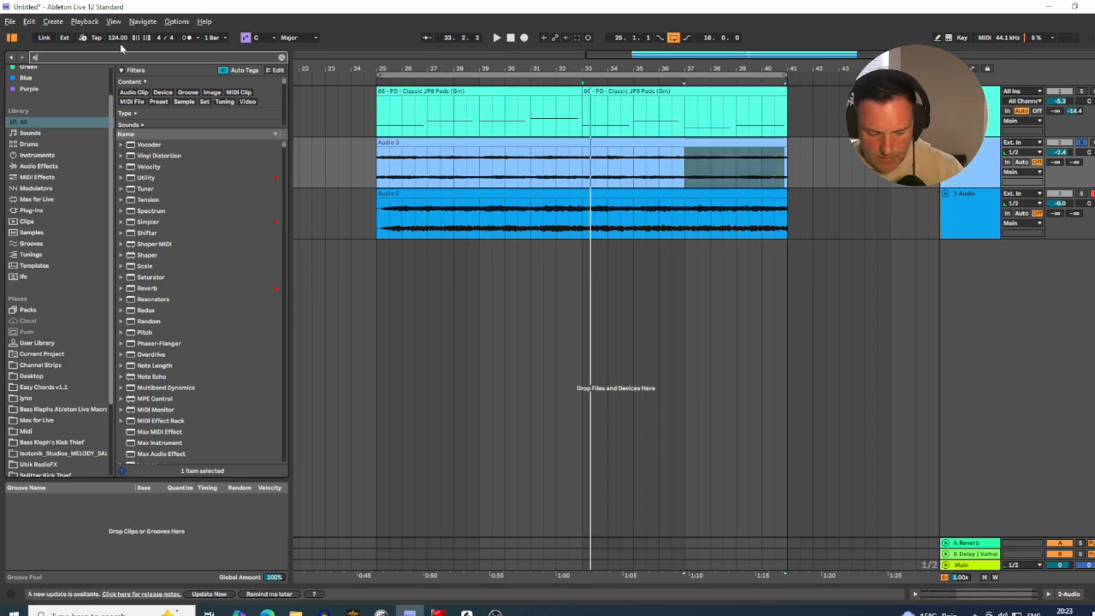
type("eq")
left_click_drag(147, 168, 802, 153)
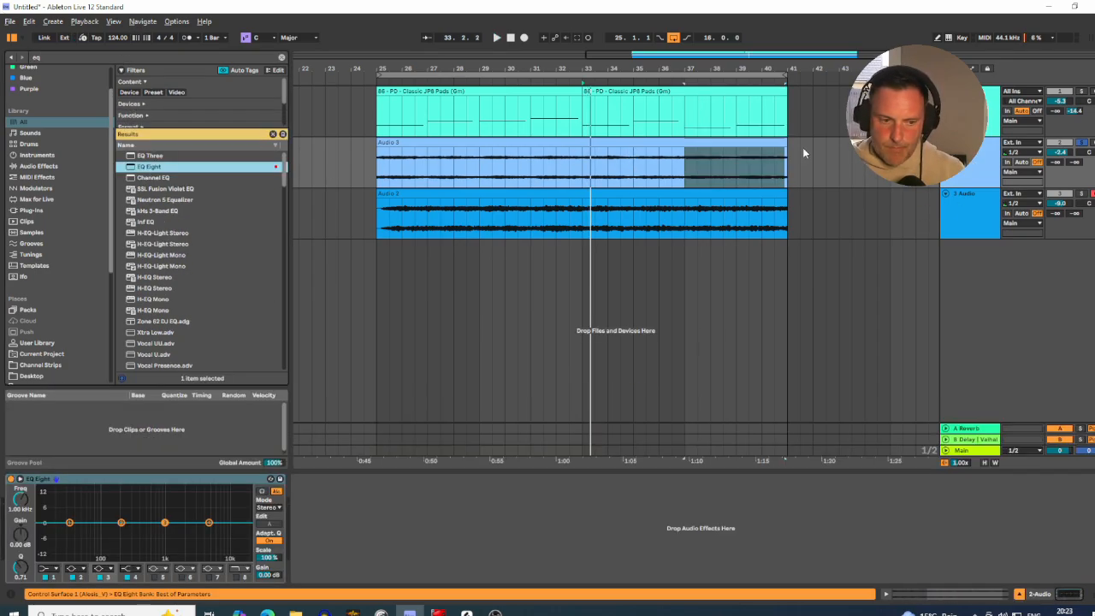
- Use EQ Eight on the 2 Audio track to apply a low cut just above 100 Hz and a high cut around 8 kHz
left_click(50, 569)
left_click(49, 511)
key("space")
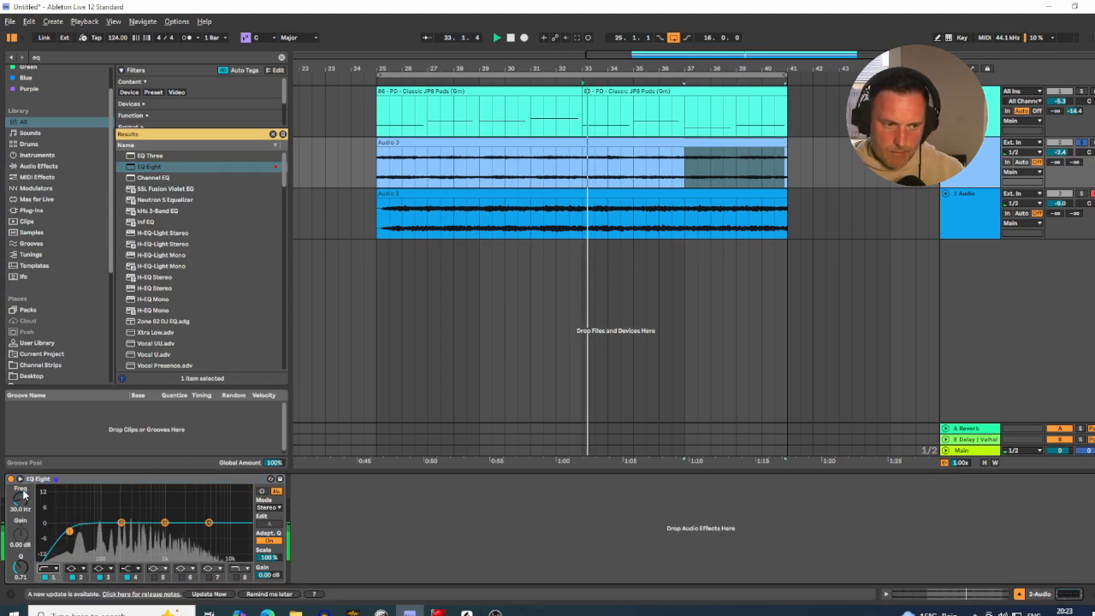
mouse_move(18, 503)
left_mouse_down()
mouse_move(19, 473)
mouse_move(21, 518)
left_mouse_up()
left_click(245, 578)
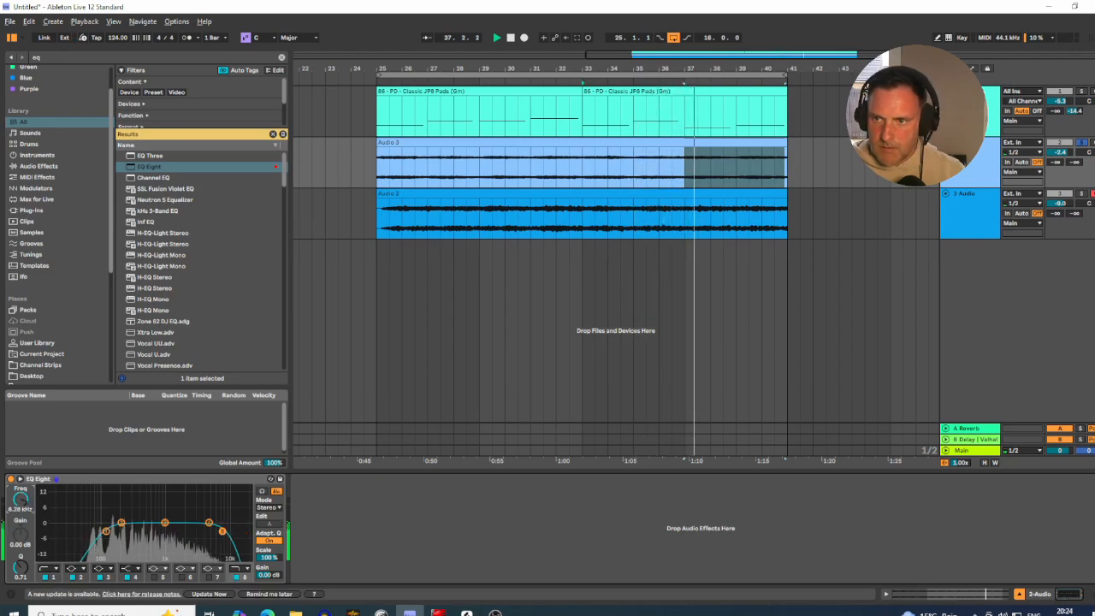
- Solo the 3 Audio track, search the browser for "eq" and add EQ Eight after its Utility device
left_click(1083, 195)
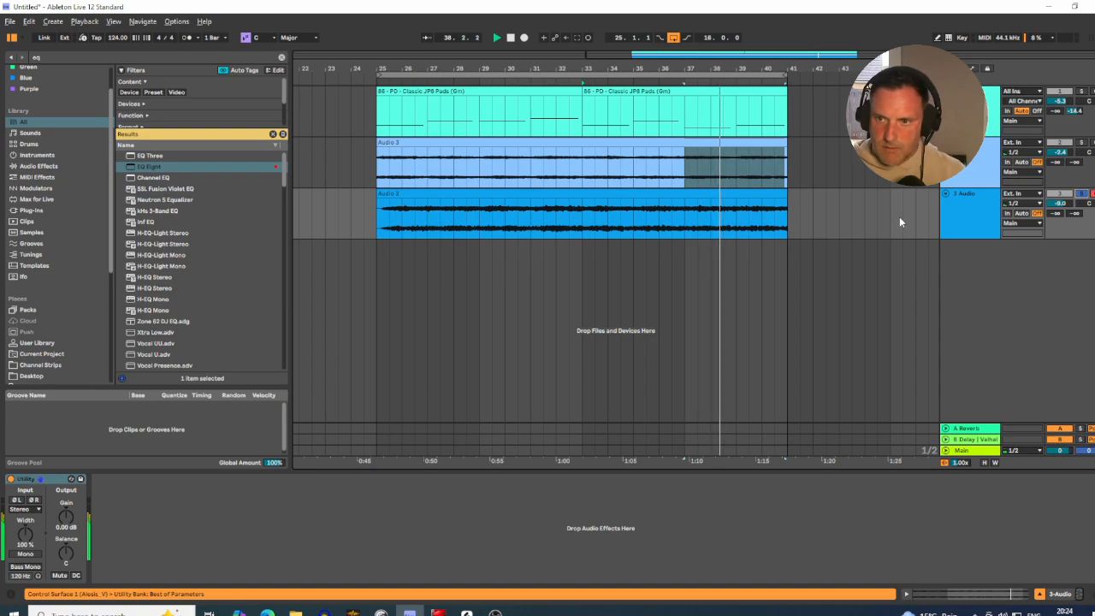
left_click(967, 212)
left_click_drag(66, 58, 3, 60)
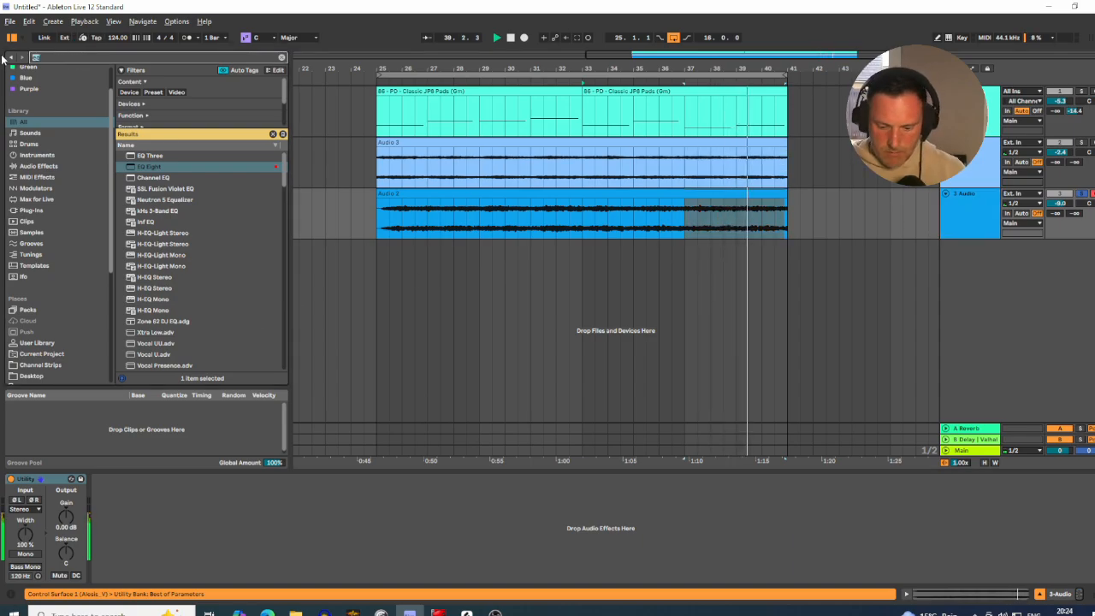
key("BackSpace")
type("eq")
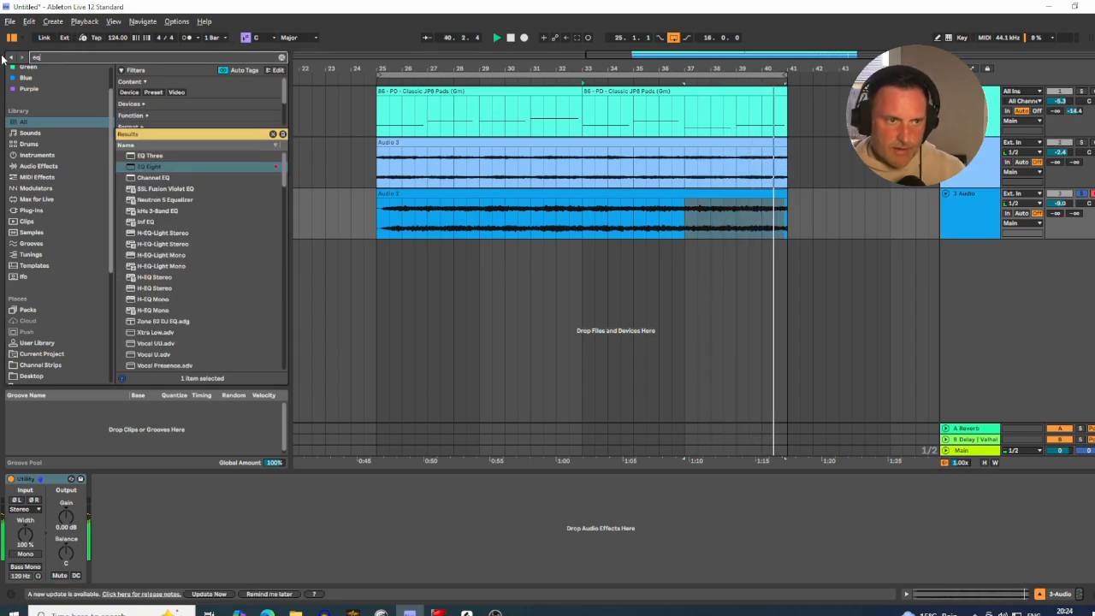
left_click_drag(141, 167, 435, 207)
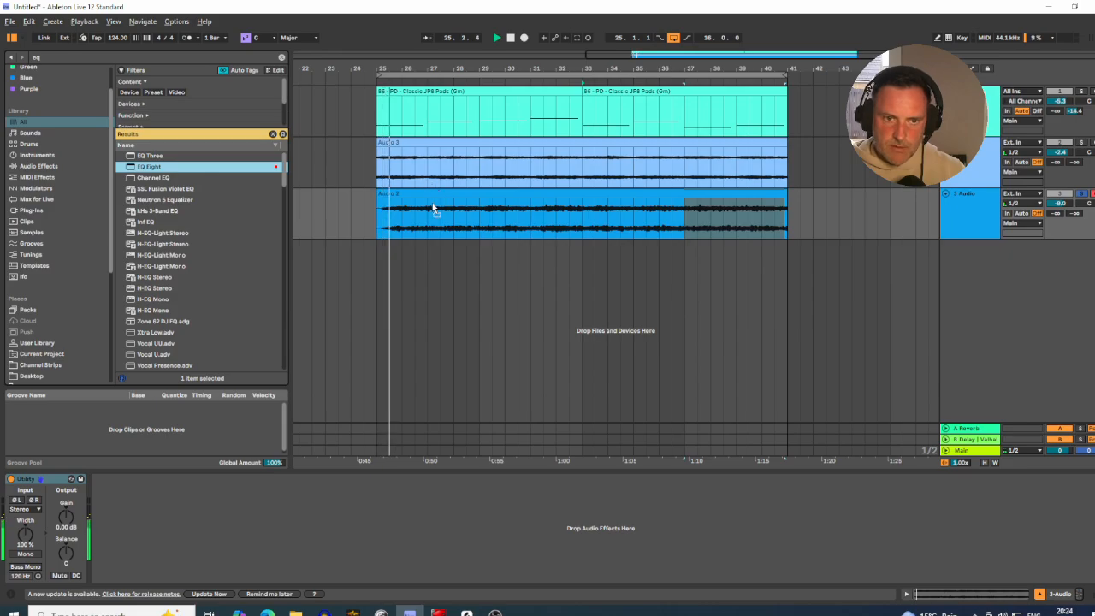
- Shape the 3 Audio track's EQ Eight with a low cut at 272 Hz and a high cut around 3 kHz
left_click(134, 569)
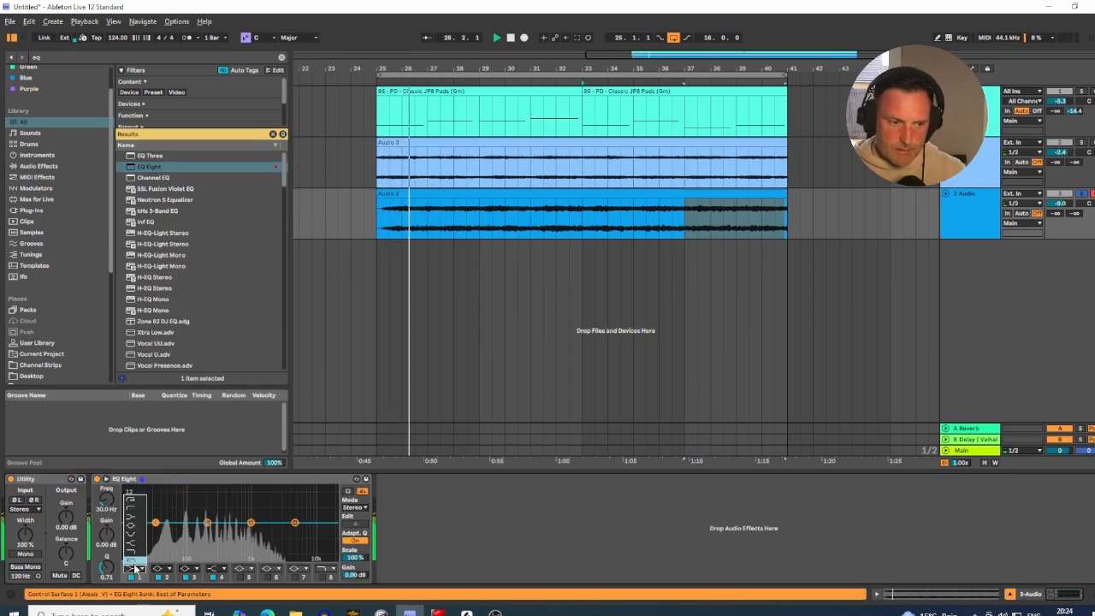
left_click(133, 508)
left_click_drag(106, 500, 106, 486)
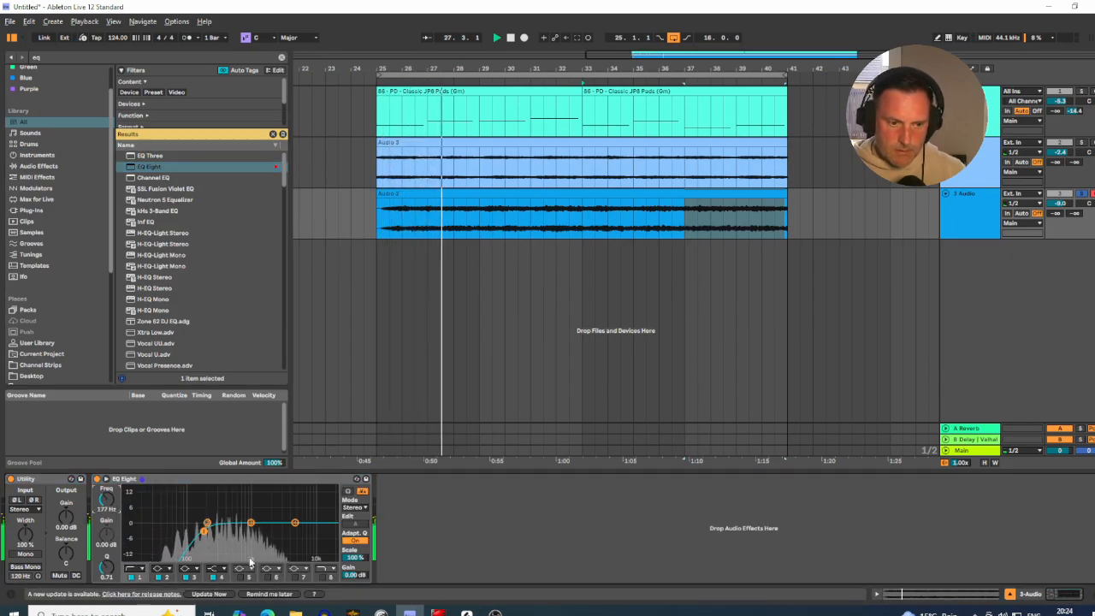
left_click(331, 577)
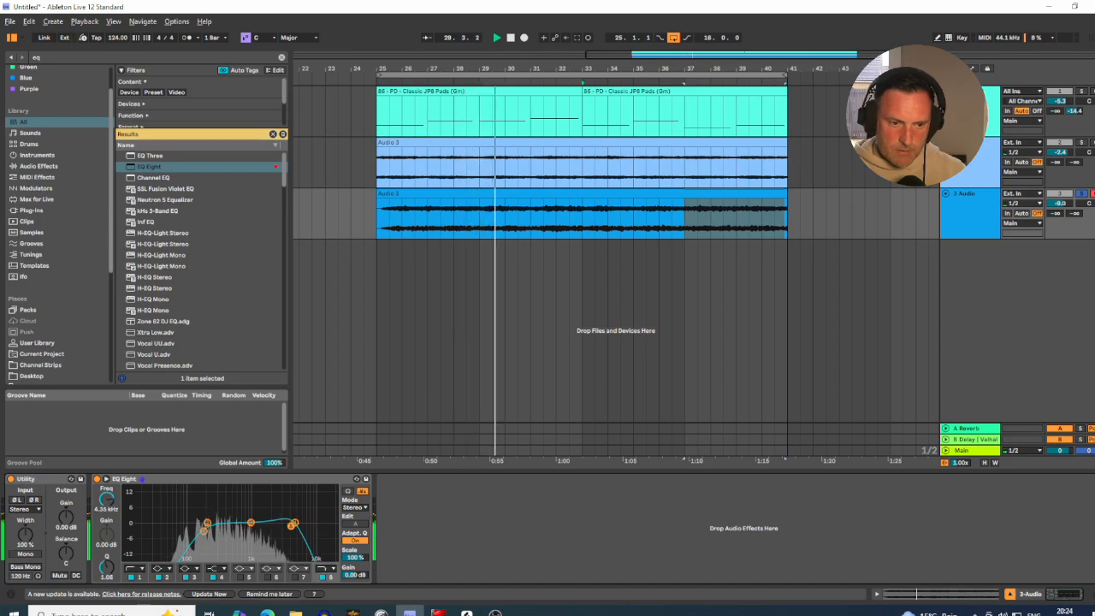
left_click_drag(289, 527, 281, 526)
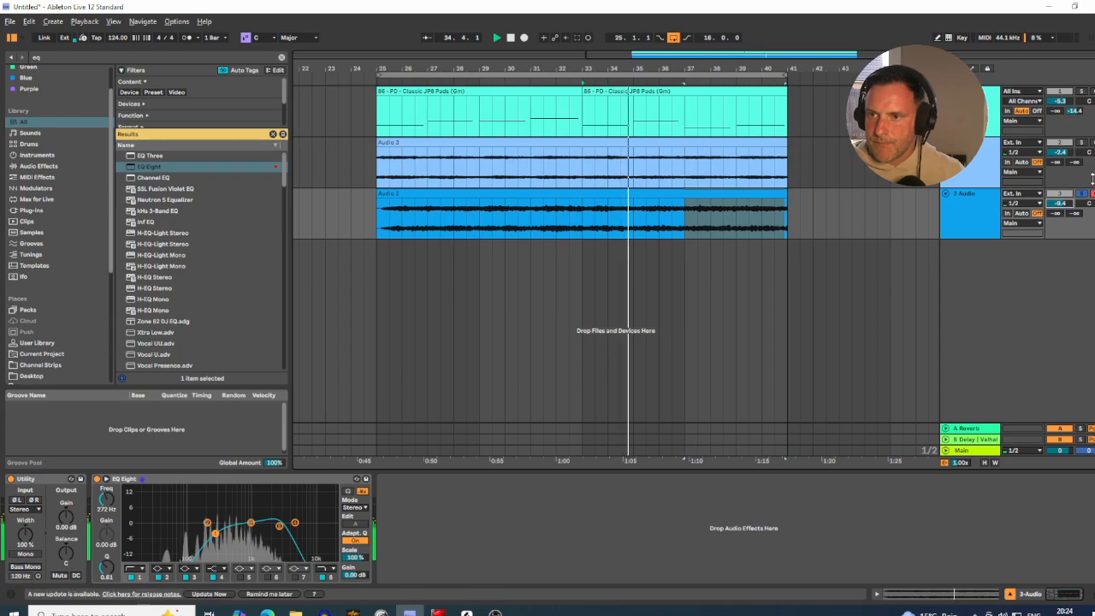
- Solo the other two tracks as well and set volumes: 2 Audio to -4.0 dB, 3 Audio to -6.2 dB and Serum 2 to -10.4 dB
left_click(1082, 143)
left_click_drag(1061, 152, 1062, 157)
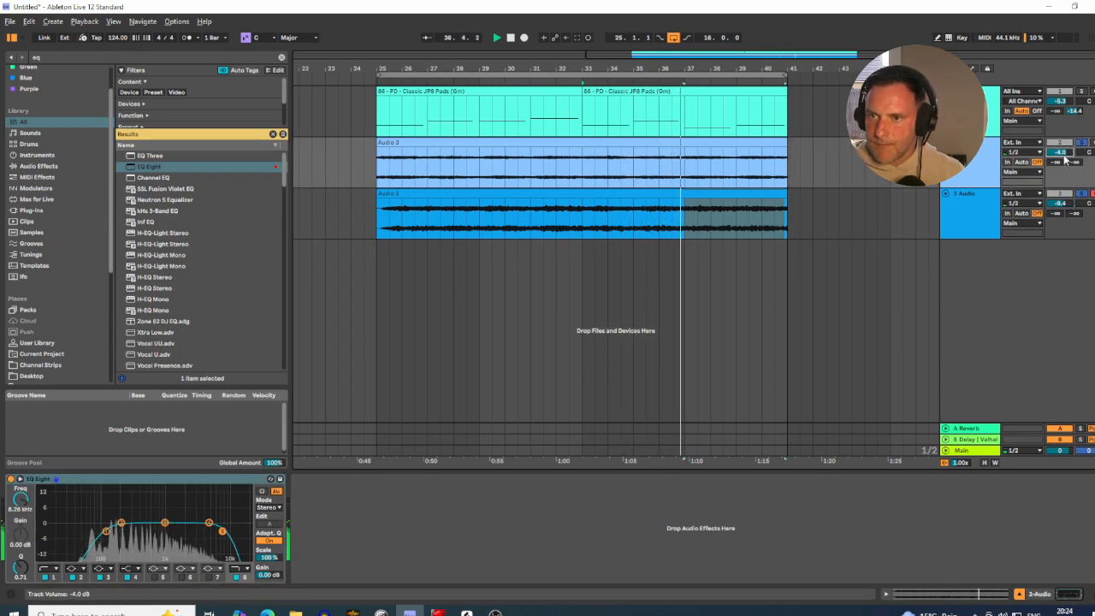
left_click_drag(1061, 203, 1061, 193)
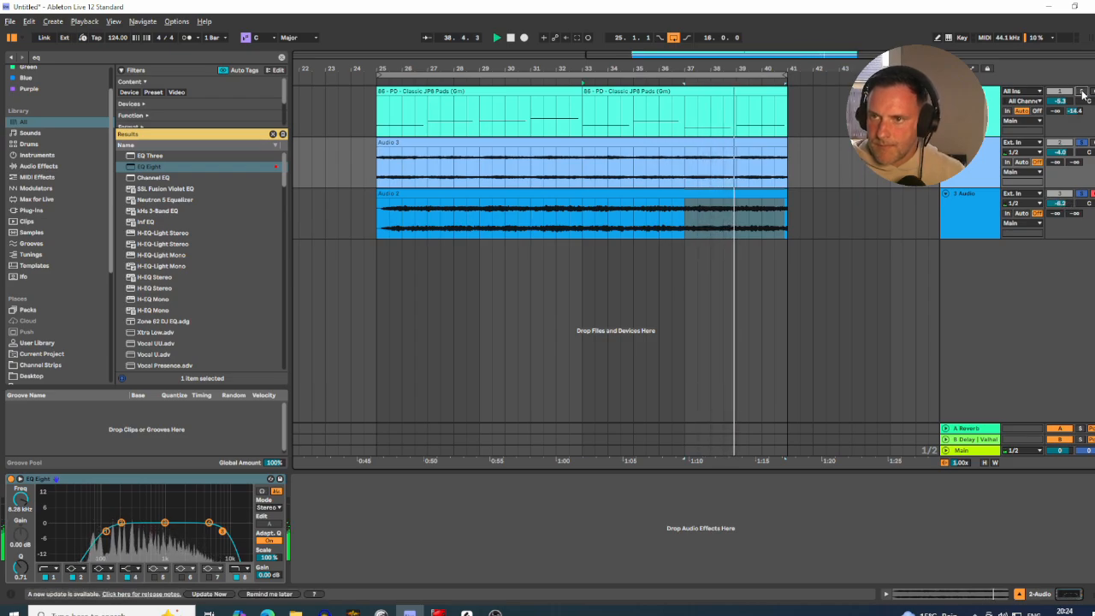
left_click(1082, 92)
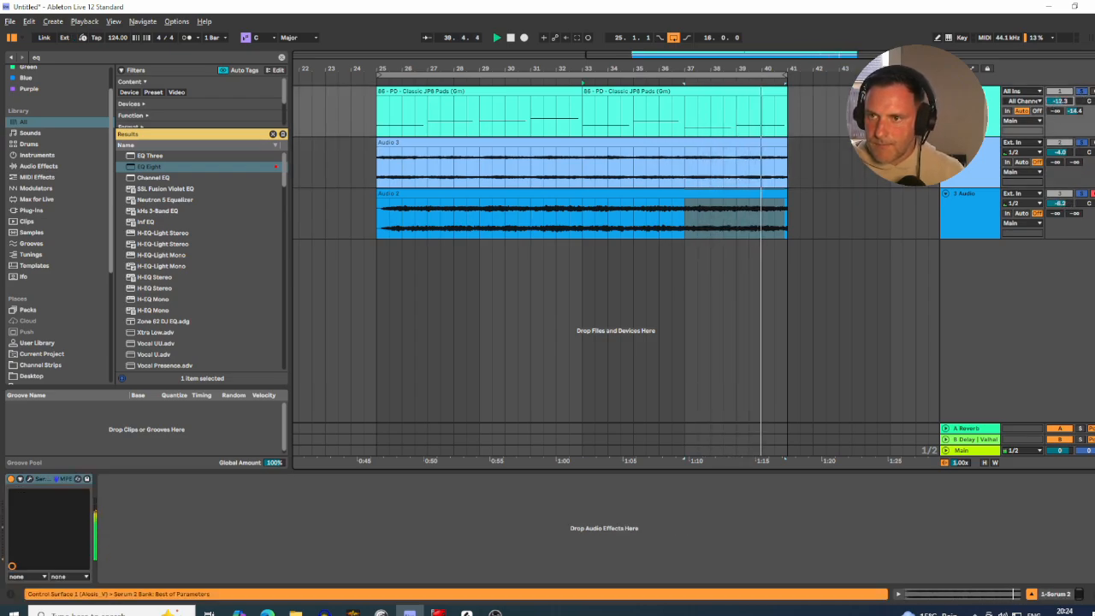
key("space")
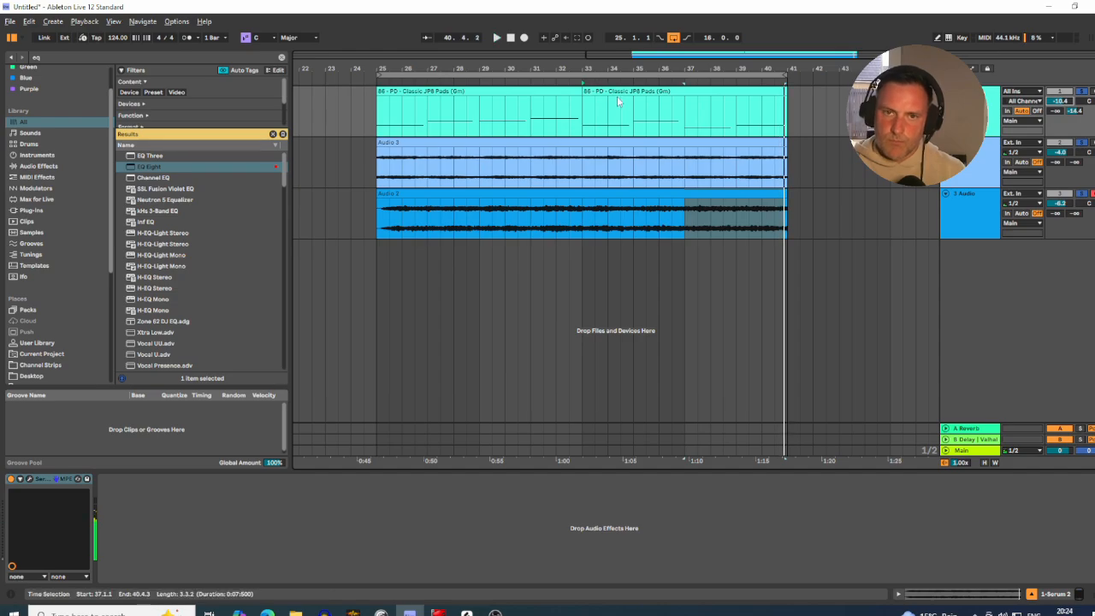
- Loop the second Serum 2 MIDI clip and delete all of its notes except the first
left_click(617, 96)
key("ctrl+l")
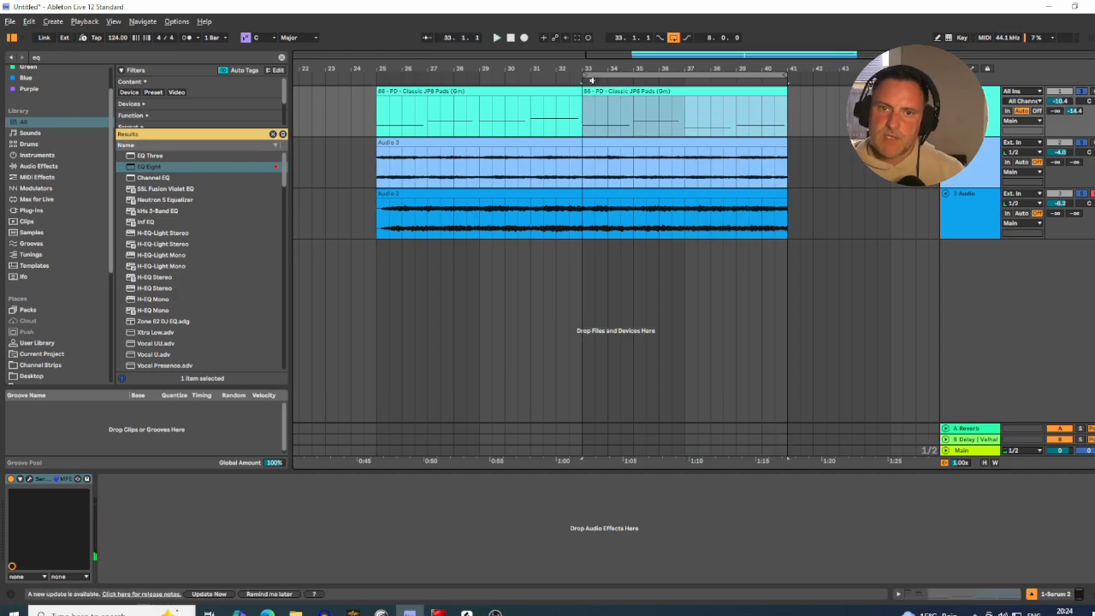
double_click(616, 96)
left_click_drag(574, 385, 964, 541)
key("Delete")
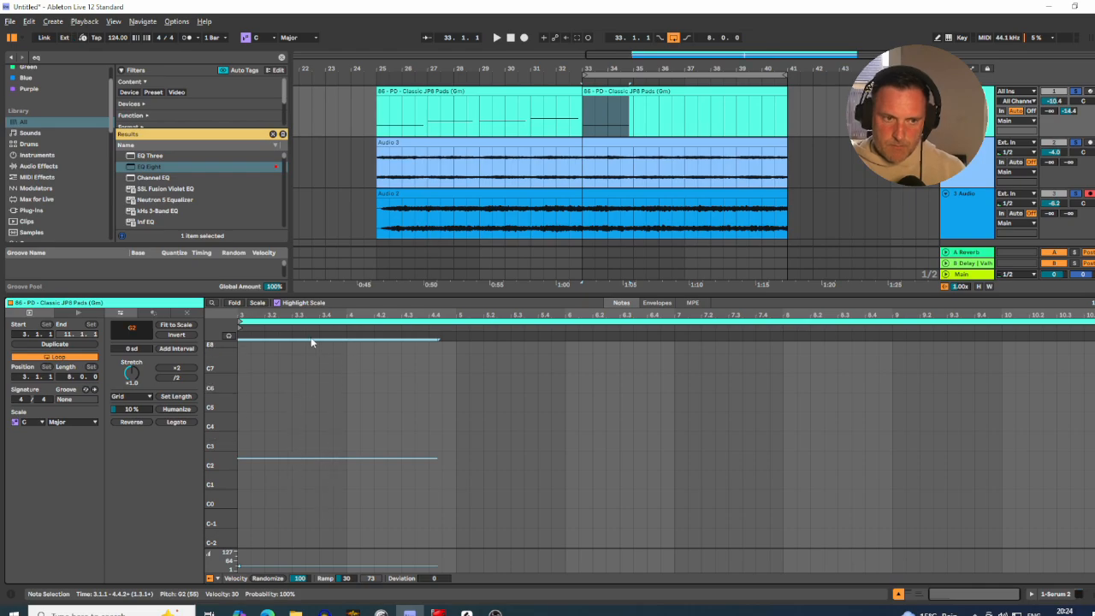
- Transpose the remaining bass note down to D2 while auditioning it, and lengthen it to two full bars
left_click_drag(216, 414, 260, 269)
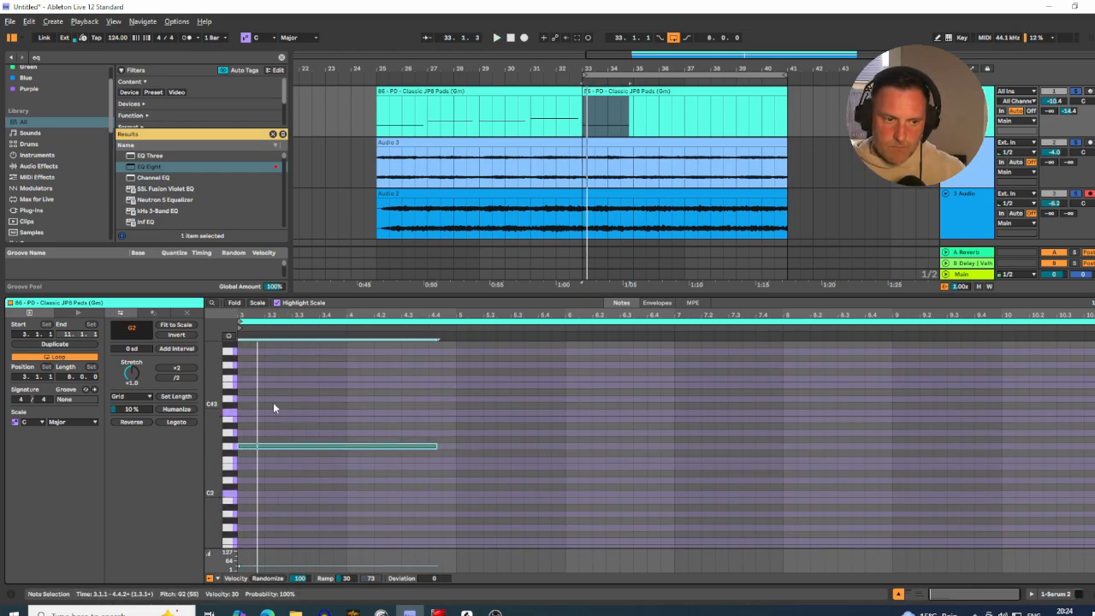
key("Down")
key("Down")
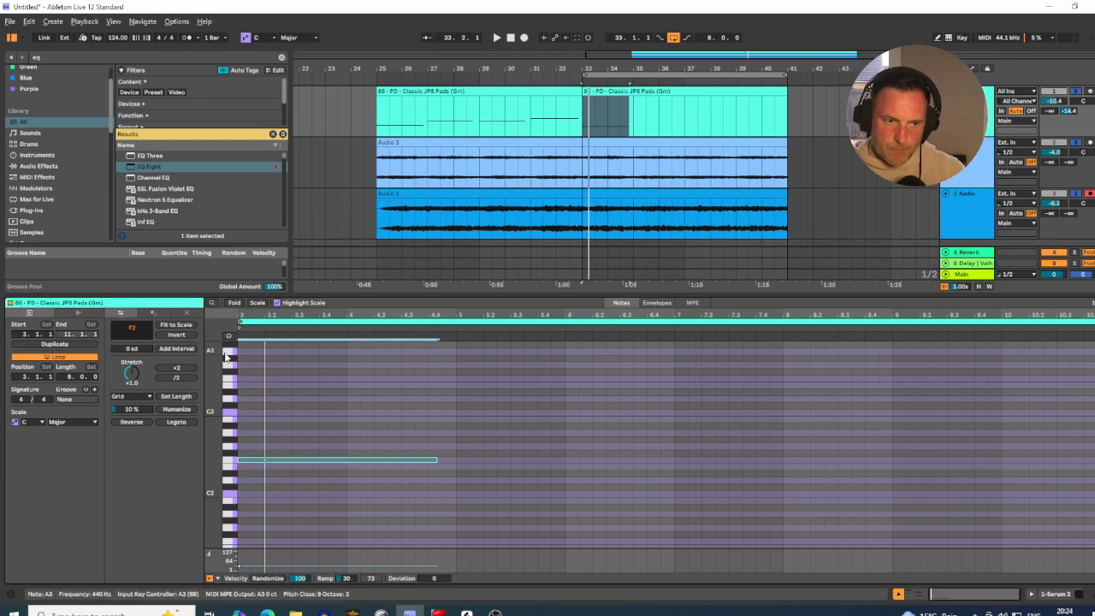
key("space")
key("Down")
key("Down")
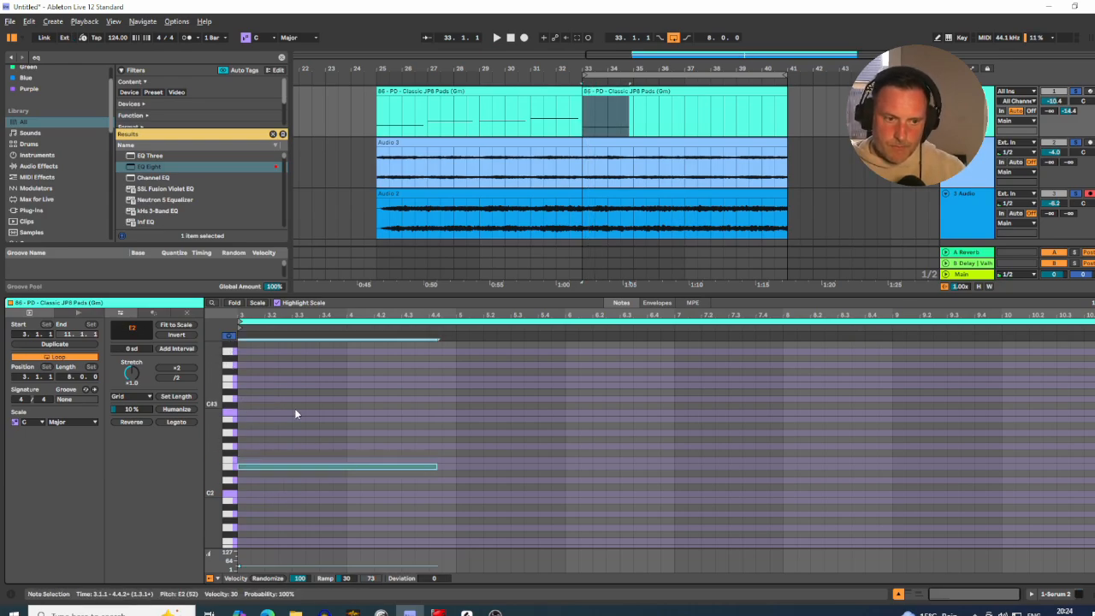
key("space")
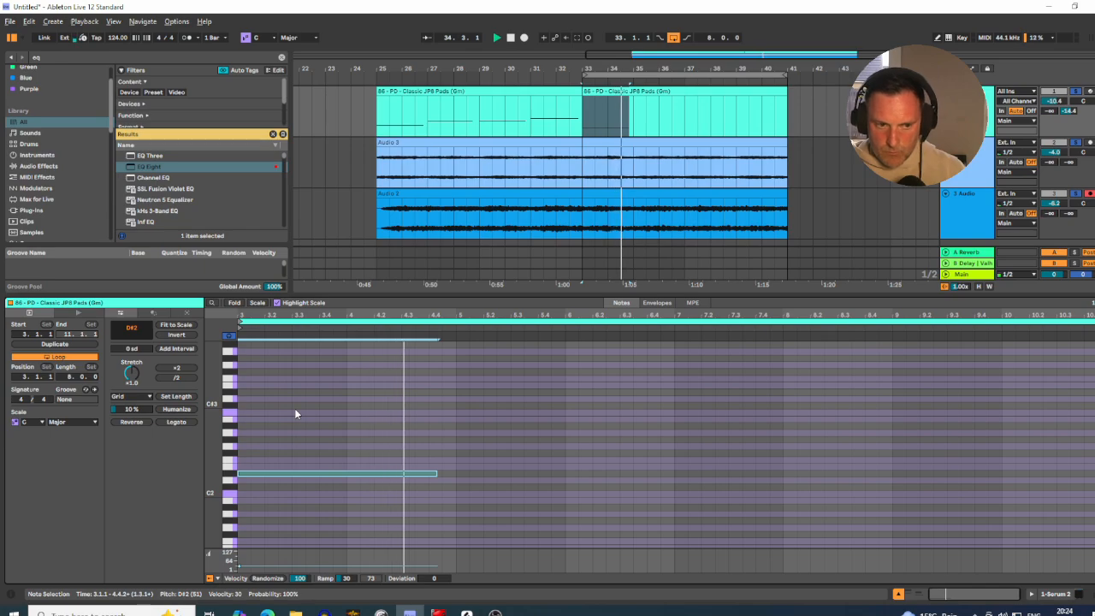
key("Down")
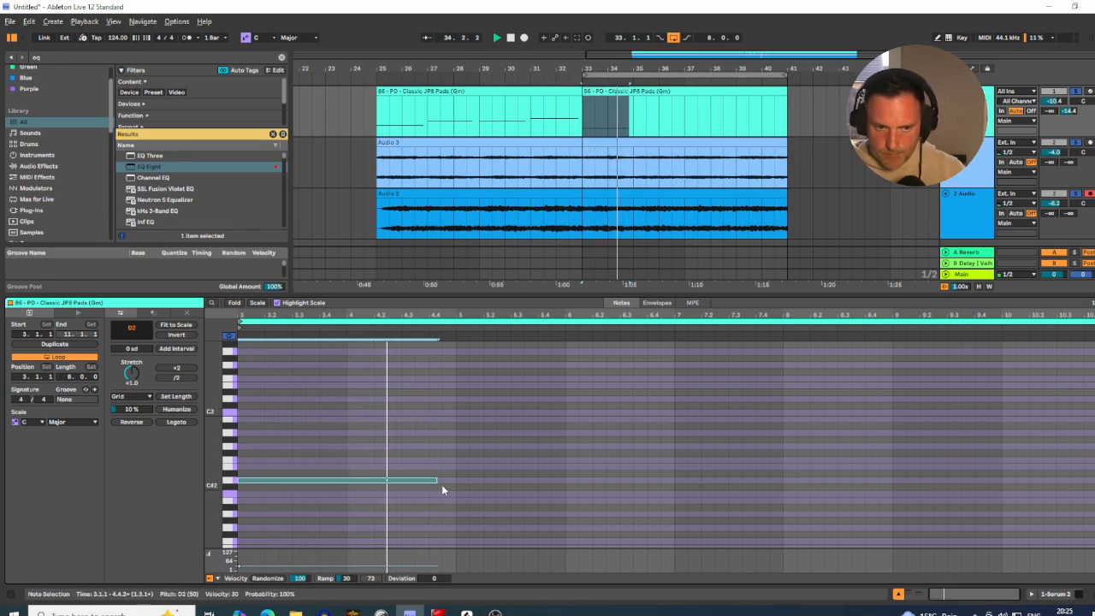
left_click_drag(436, 480, 455, 480)
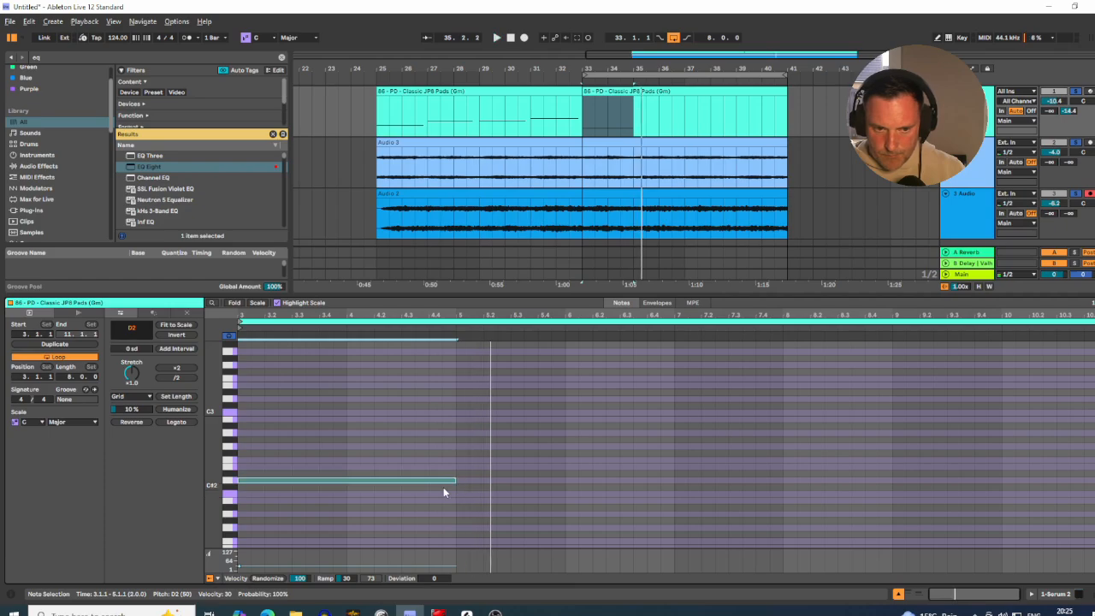
left_click(427, 484)
key("space")
- Duplicate the two-bar note three times to fill the clip, keeping the second at D2 and raising the third to F2 and the fourth to G2
left_click(414, 480)
key("ctrl+d")
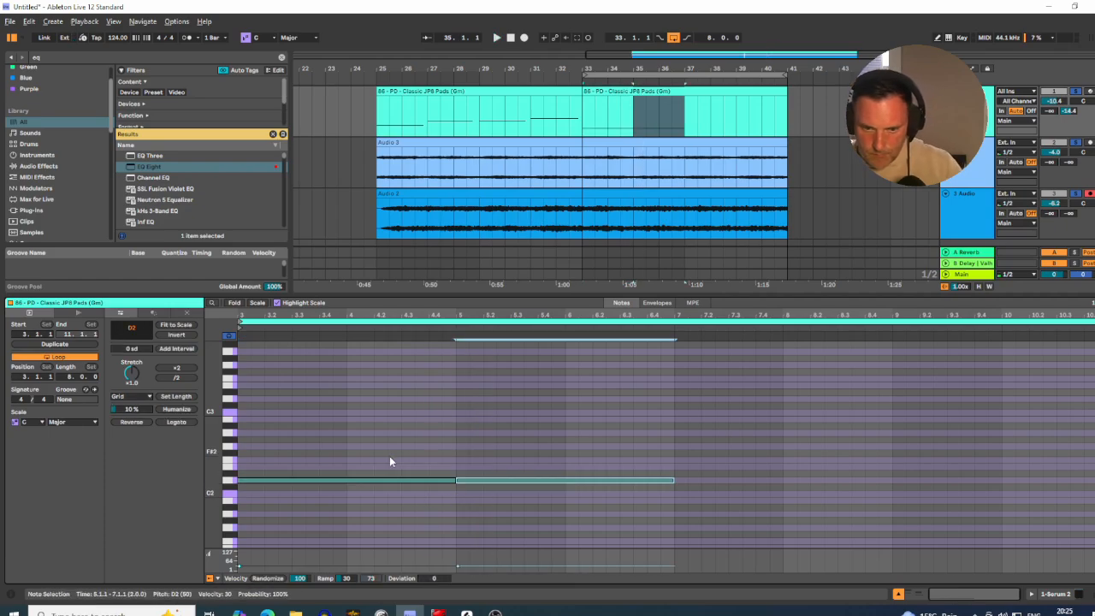
key("ctrl+d")
key("Up")
key("Up")
key("Up")
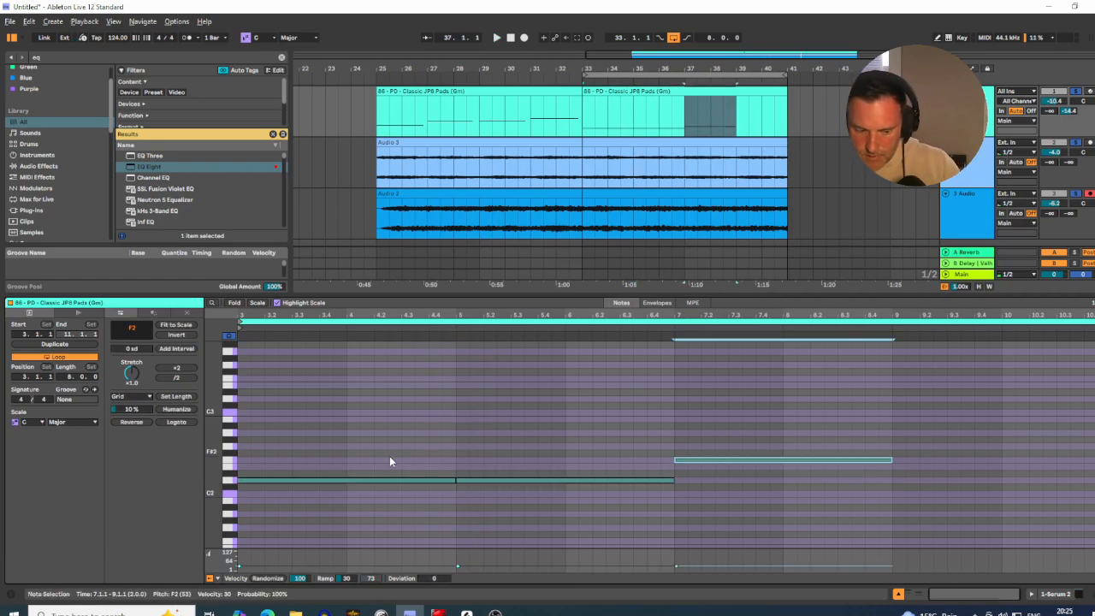
key("ctrl+d")
key("Up")
key("Up")
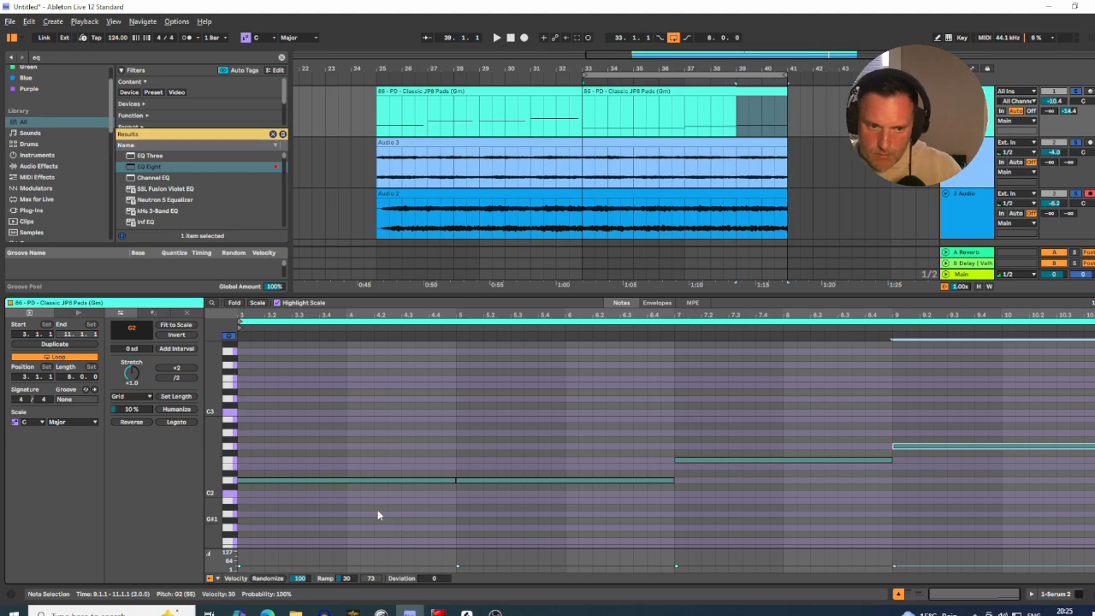
- Raise the clip's first bass note to G2 and play the loop
left_click(379, 480)
key("Up")
key("Up")
key("Up")
key("Up")
key("Up")
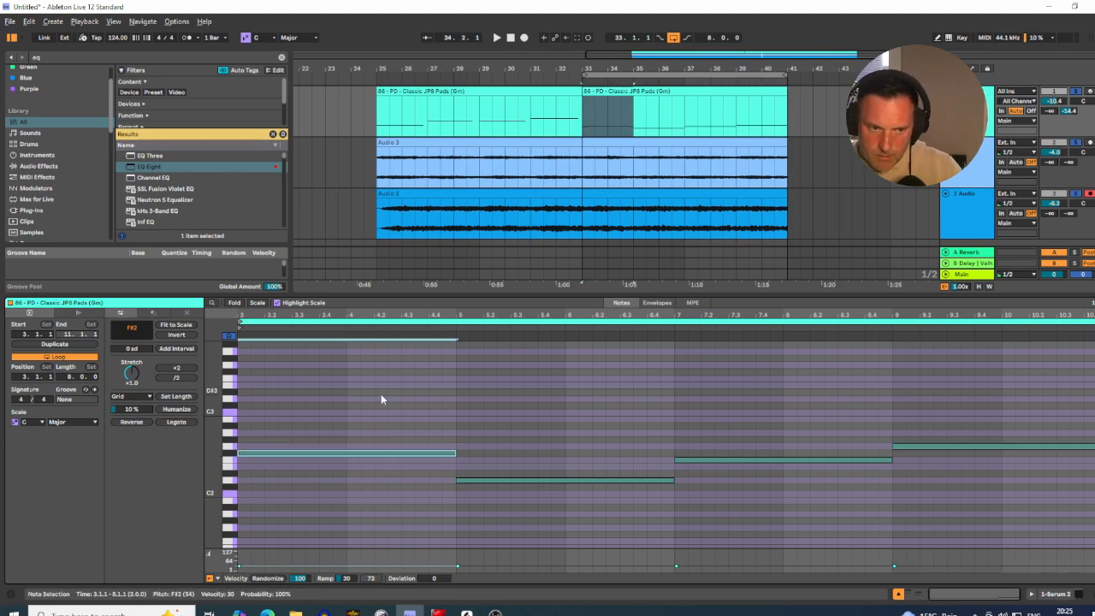
key("space")
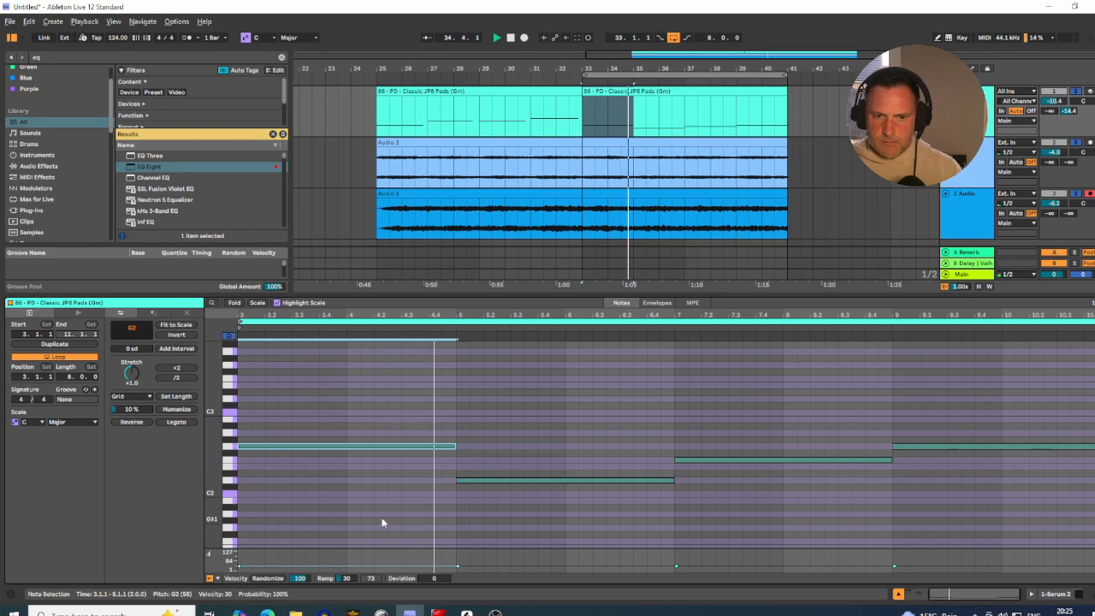
- Set the Serum 2 track volume to -10.3 dB and lower the third bass note to D#2
left_click(1057, 102)
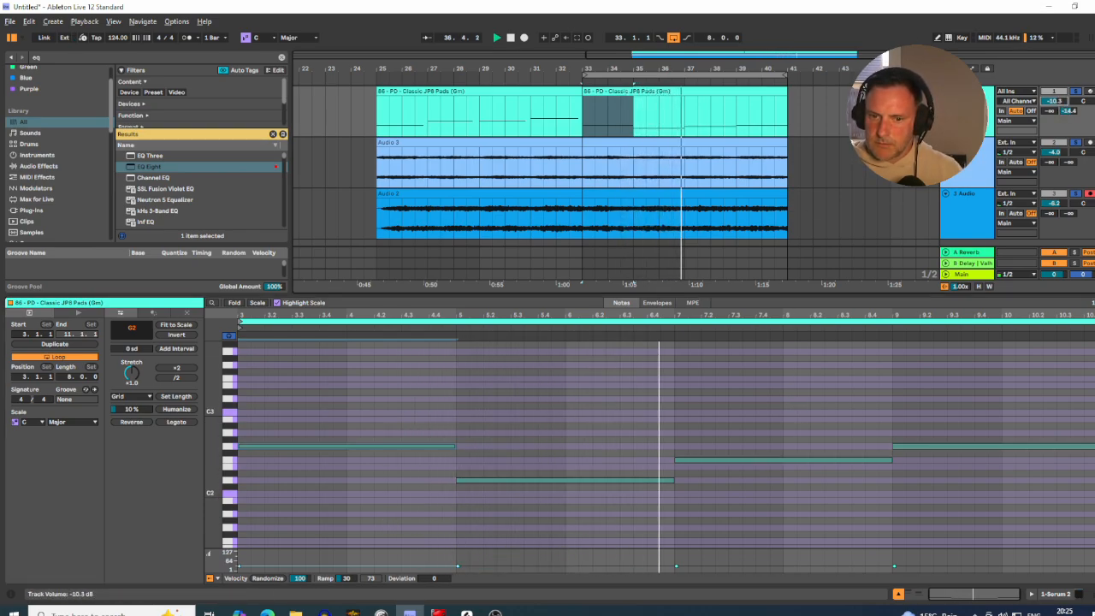
left_click(827, 456)
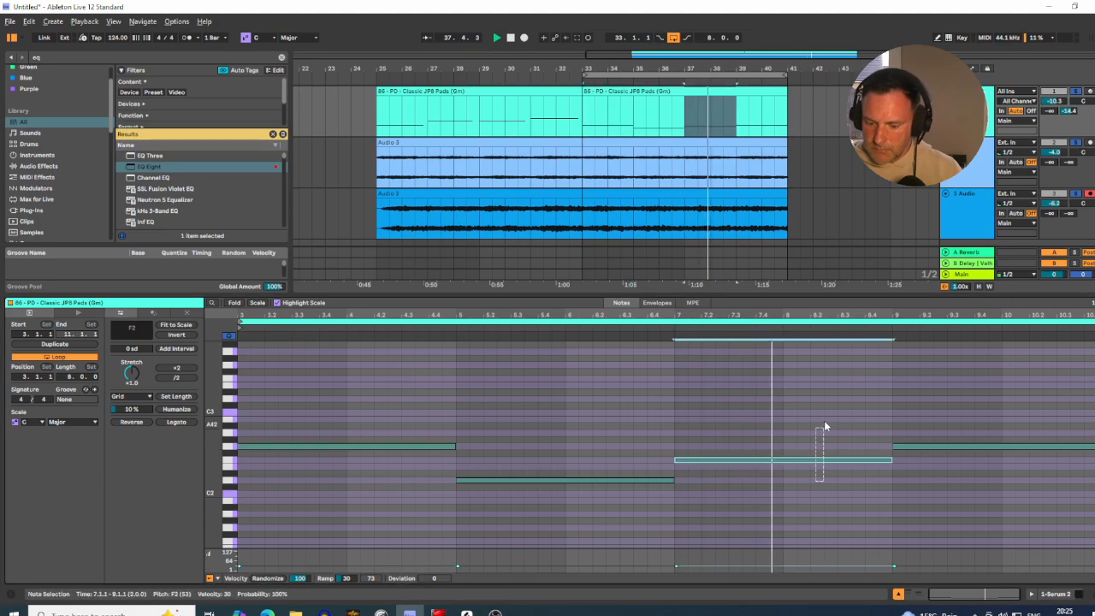
key("Down")
key("Down")
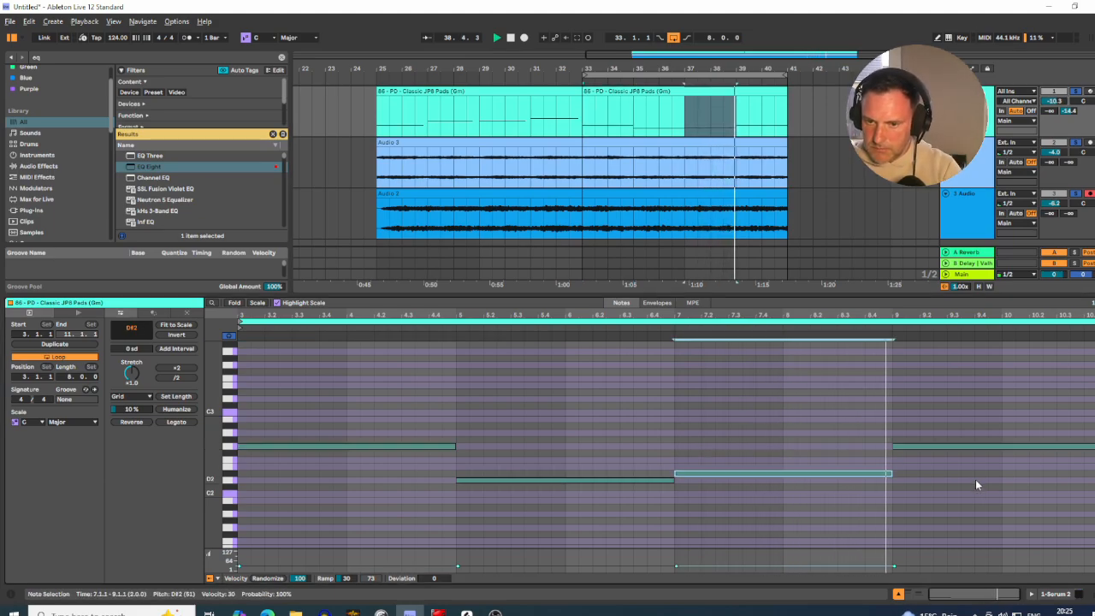
- Try the last bass note one semitone lower and undo the change
left_click(966, 446)
key("Down")
key("ctrl+z")
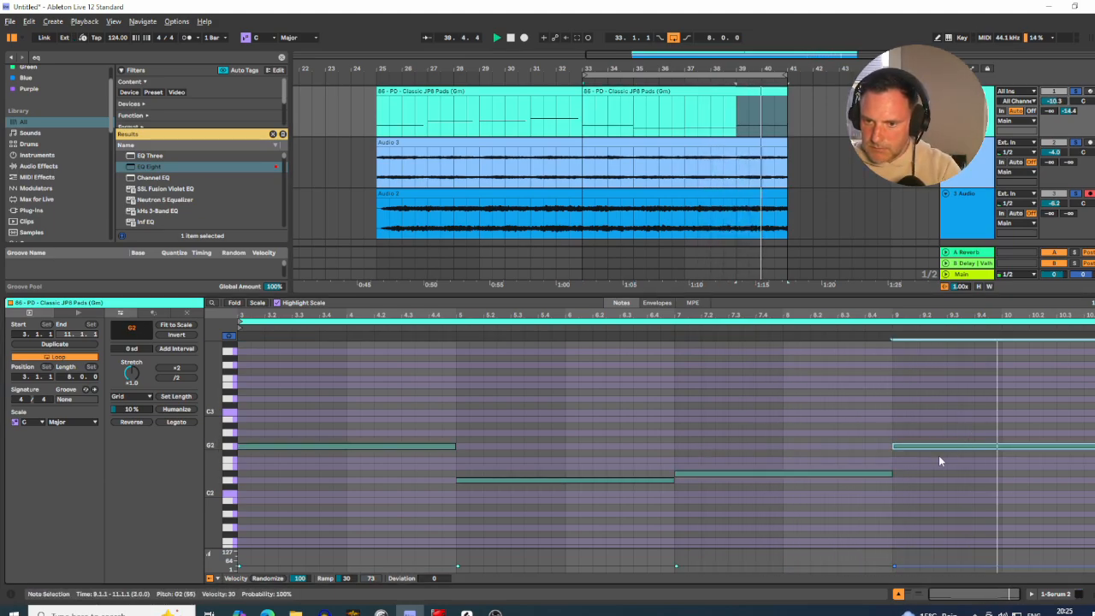
- Lower the Serum 2 track volume to -10.5 dB and open the Serum 2 instrument window
left_click(741, 473)
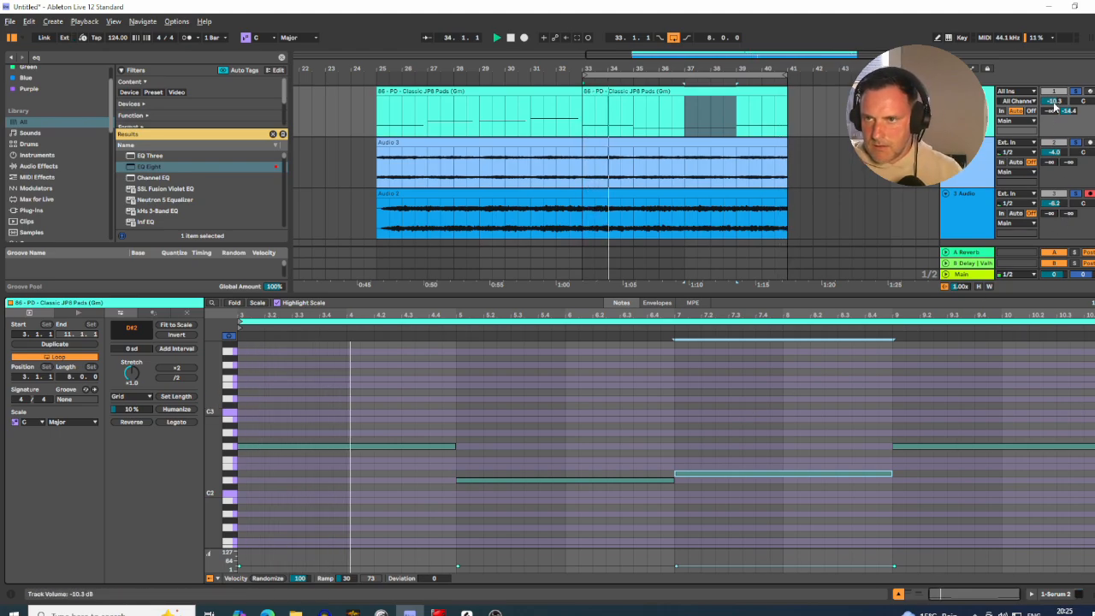
left_click_drag(1054, 103, 1055, 104)
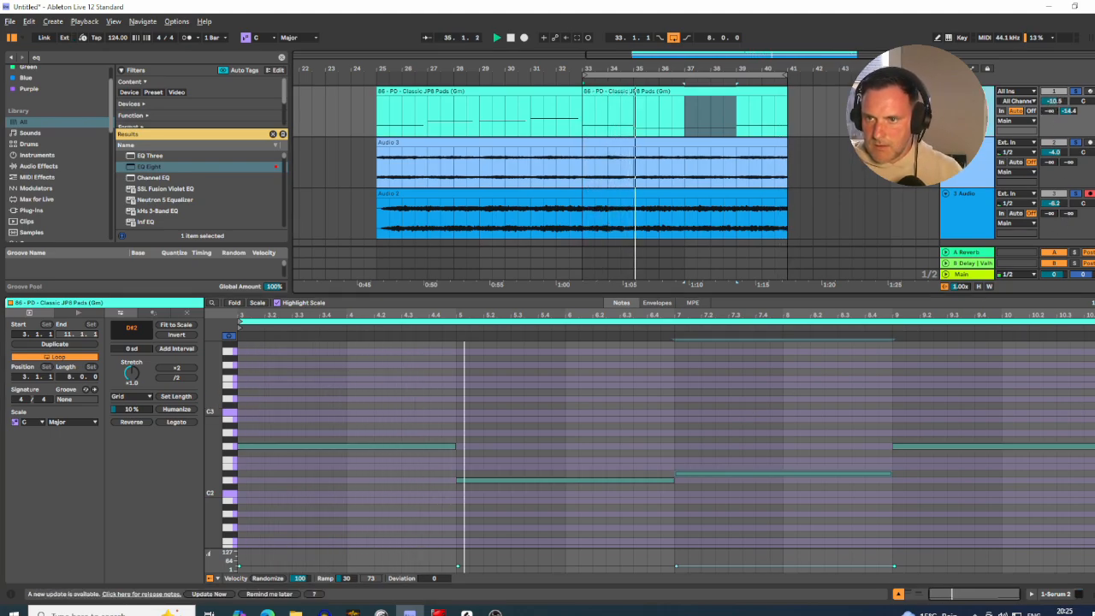
left_click(1056, 594)
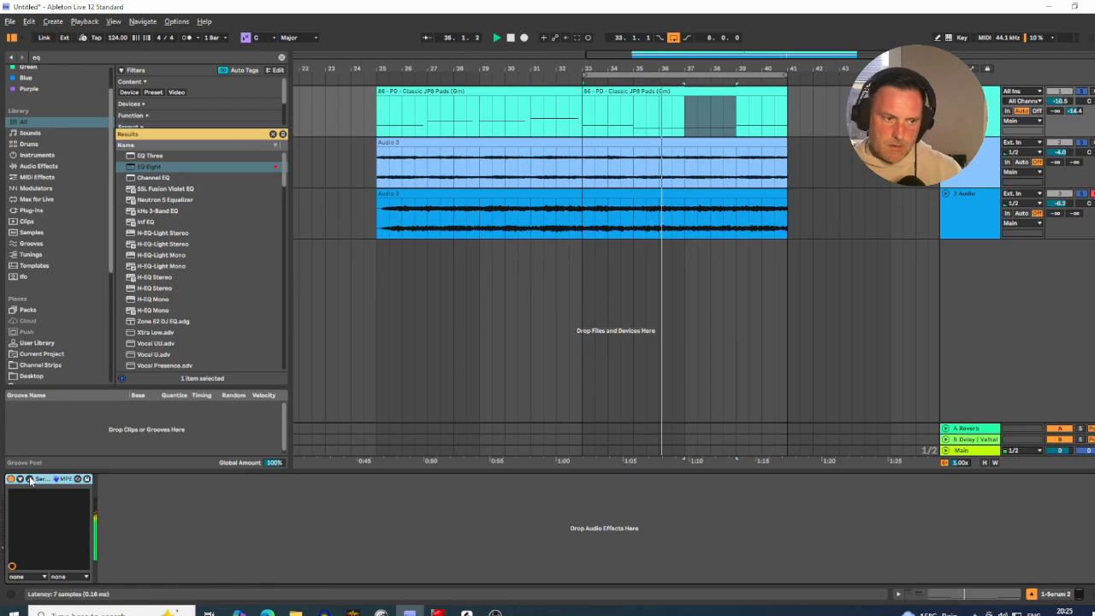
left_click(29, 479)
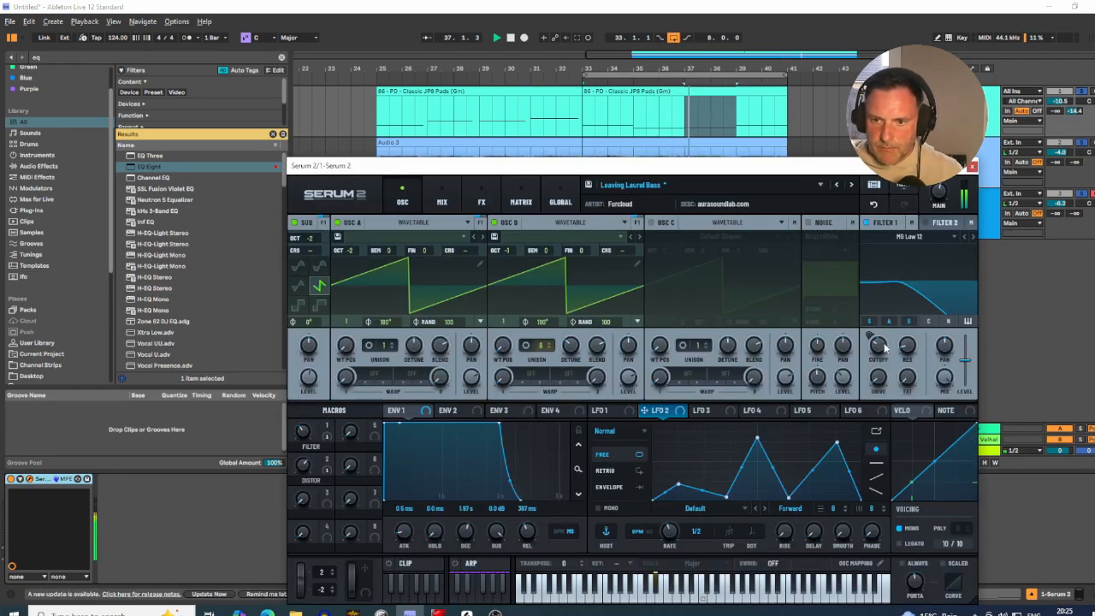
- Close the Serum 2 instrument window and raise the 3 Audio track volume to -5.0 dB
mouse_move(878, 351)
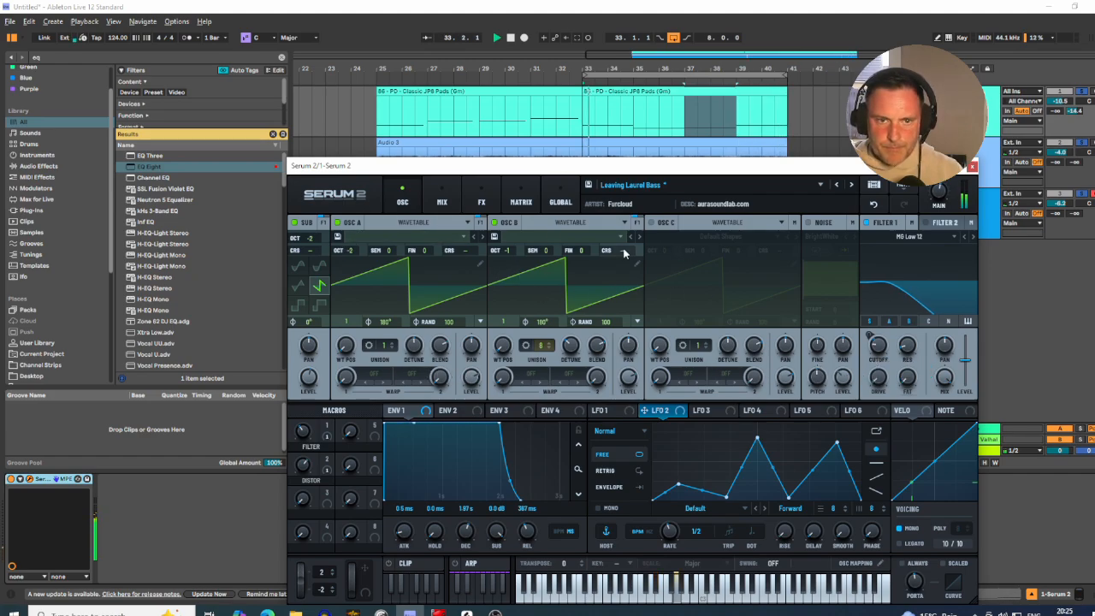
left_click(971, 166)
left_click(841, 160)
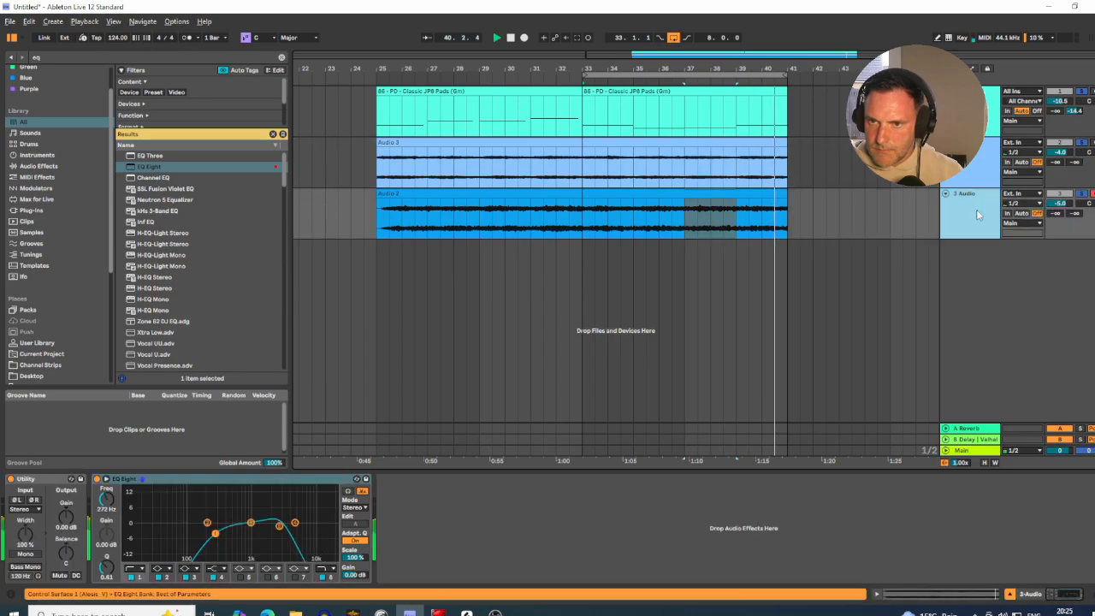
- Find LFOTool_x64 in the browser, add it to the 2 Audio track and reduce its LFO depth to about 28
left_click(49, 59)
type("lfo")
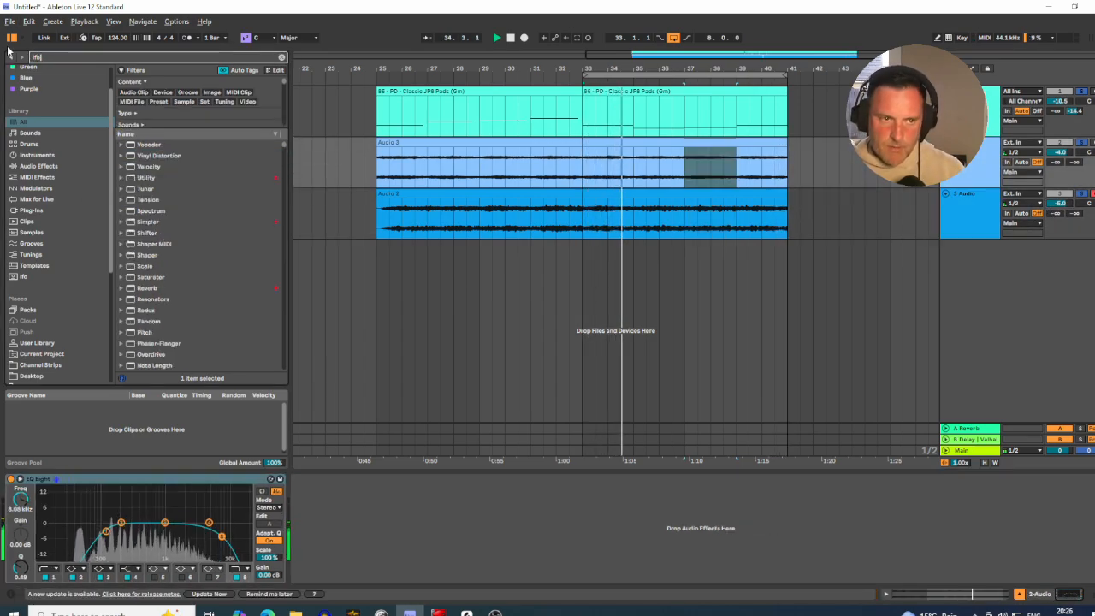
double_click(154, 166)
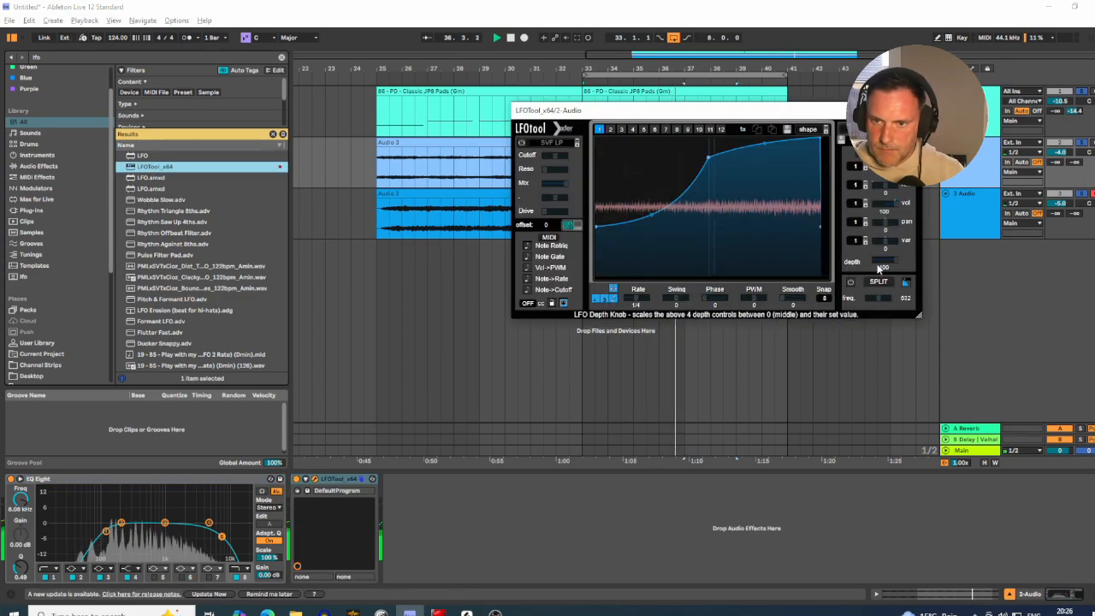
left_click_drag(882, 261, 877, 338)
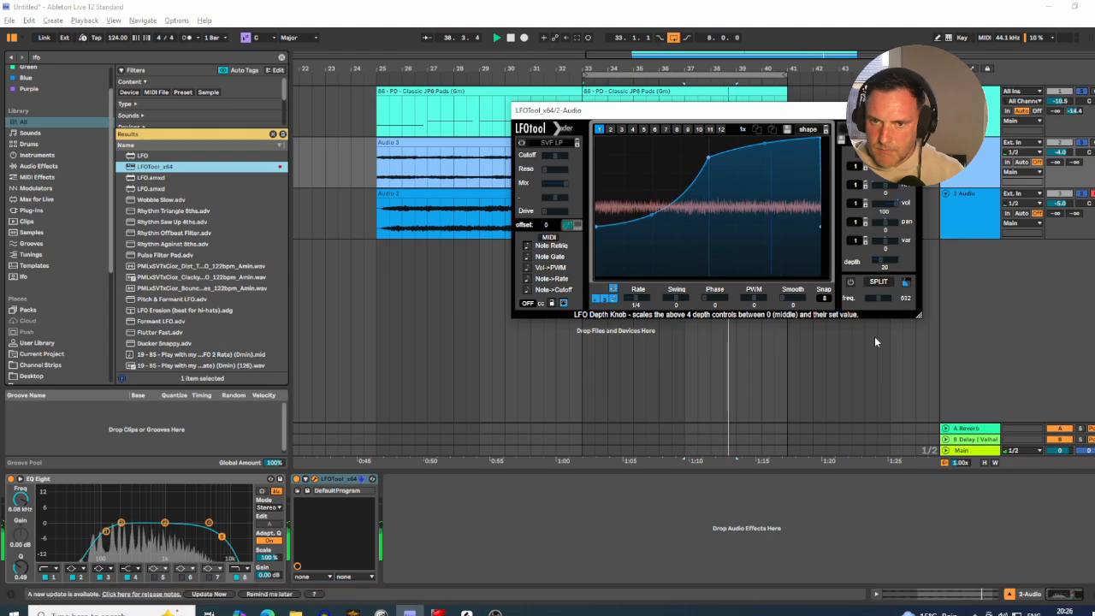
left_click(909, 111)
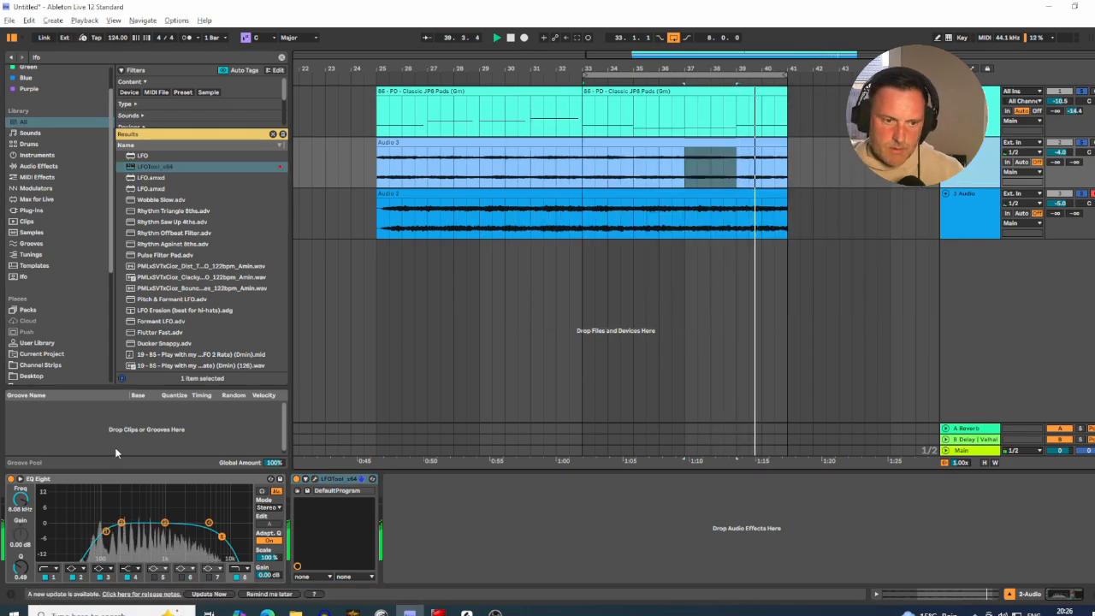
- Copy the LFOTool device from the 2 Audio track onto the 3 Audio and Serum 2 tracks
left_click(329, 481)
left_click_drag(328, 482, 704, 226)
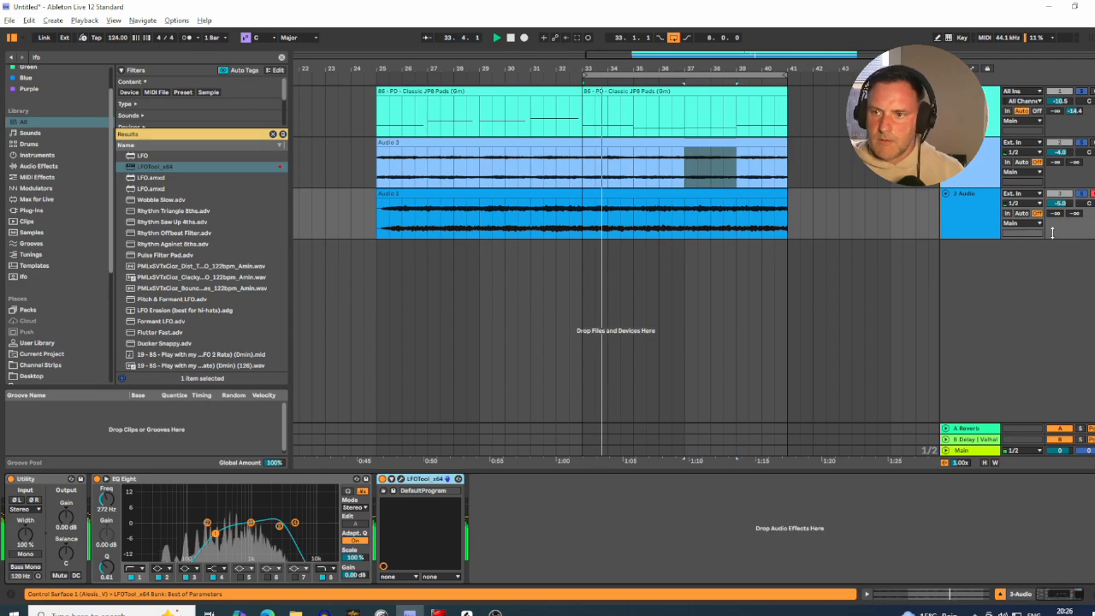
left_click(977, 94)
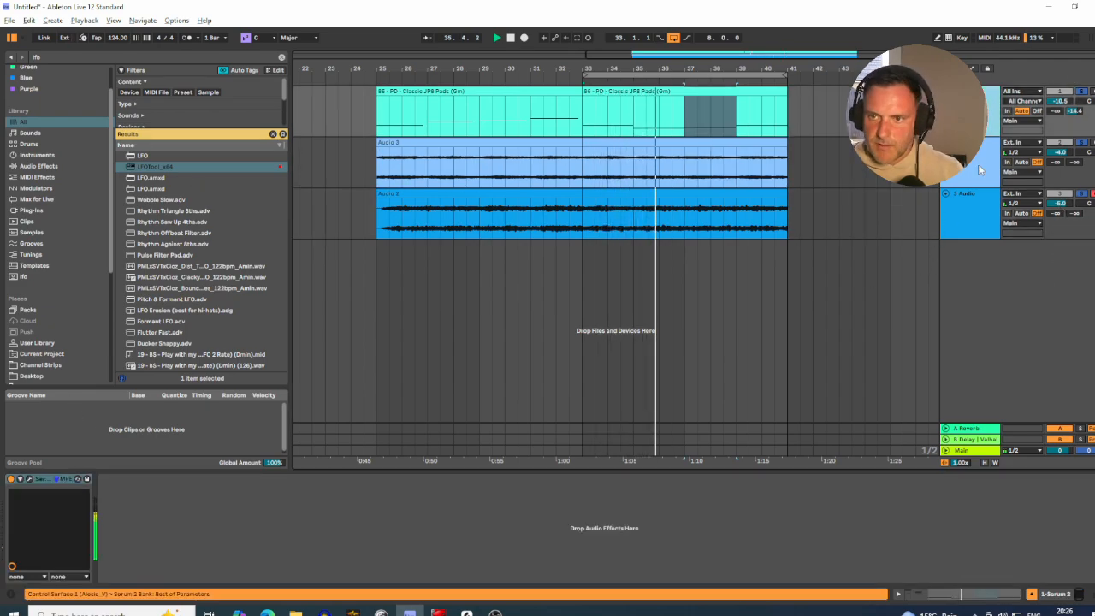
key("Down")
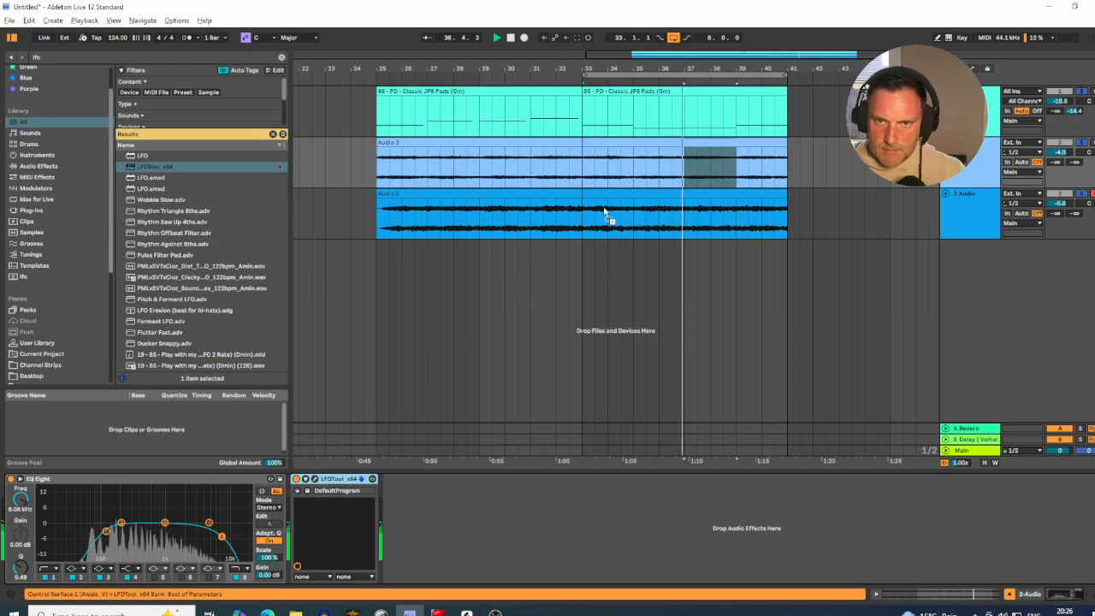
left_click(648, 109)
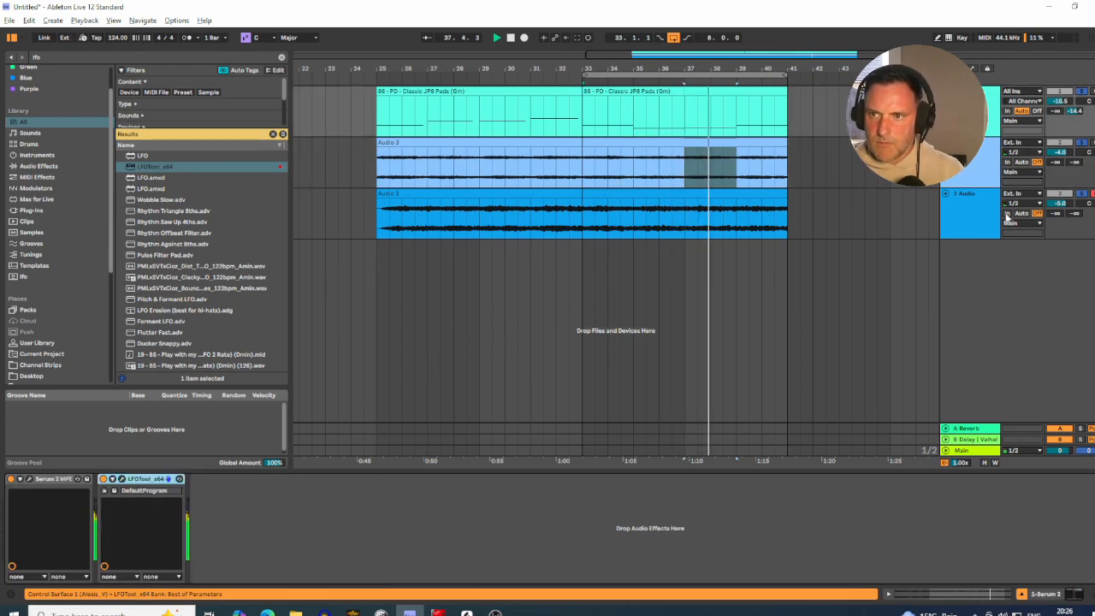
- Check the LFOTool curve on the Serum 2 track and raise that track's volume to -10.0 dB
left_click(428, 369)
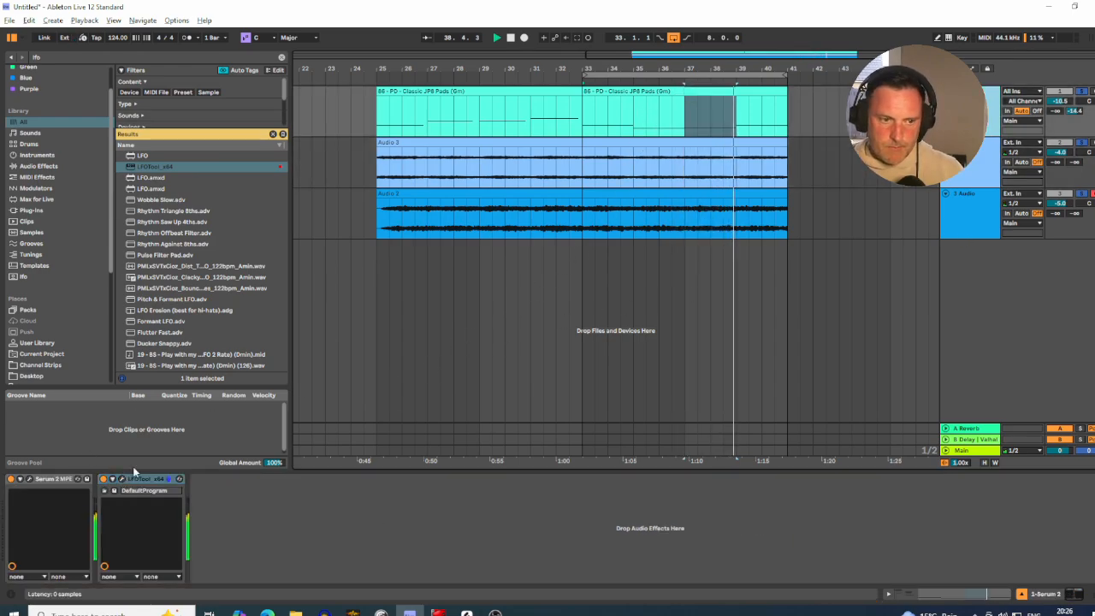
left_click(120, 479)
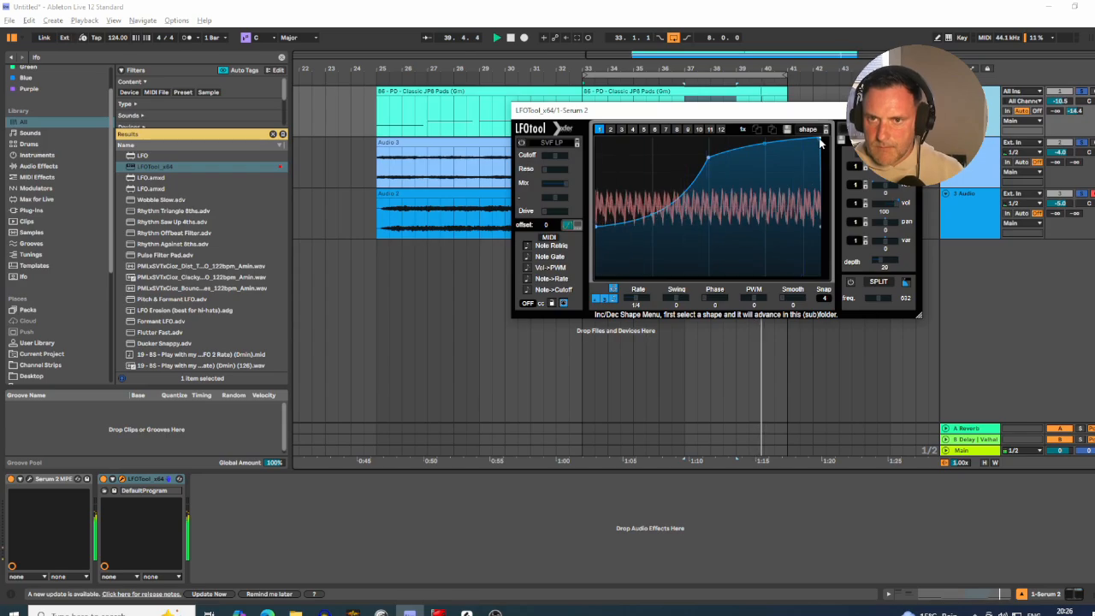
left_click_drag(821, 139, 817, 138)
left_click(909, 111)
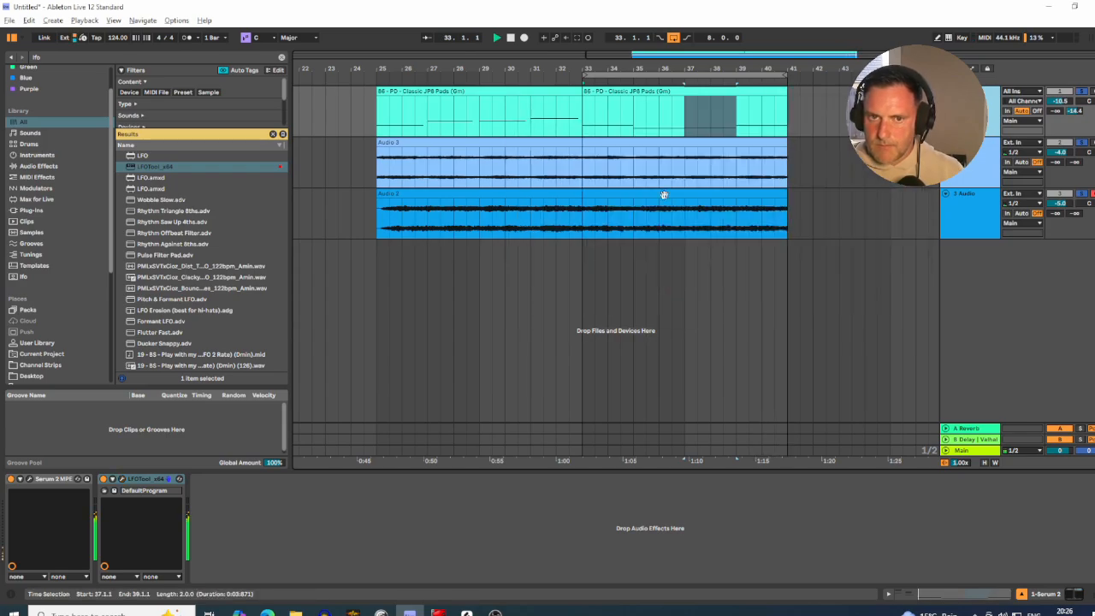
left_click_drag(1060, 101, 1060, 96)
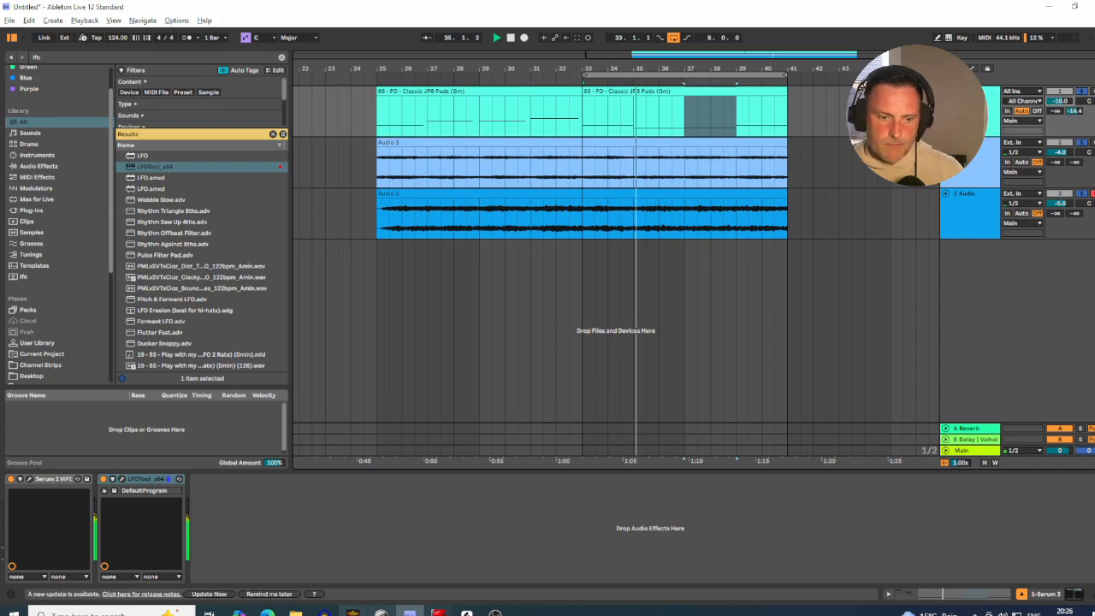
- Switch to Splice, clear the existing search filter and search the sound library for "birds"
left_click(468, 613)
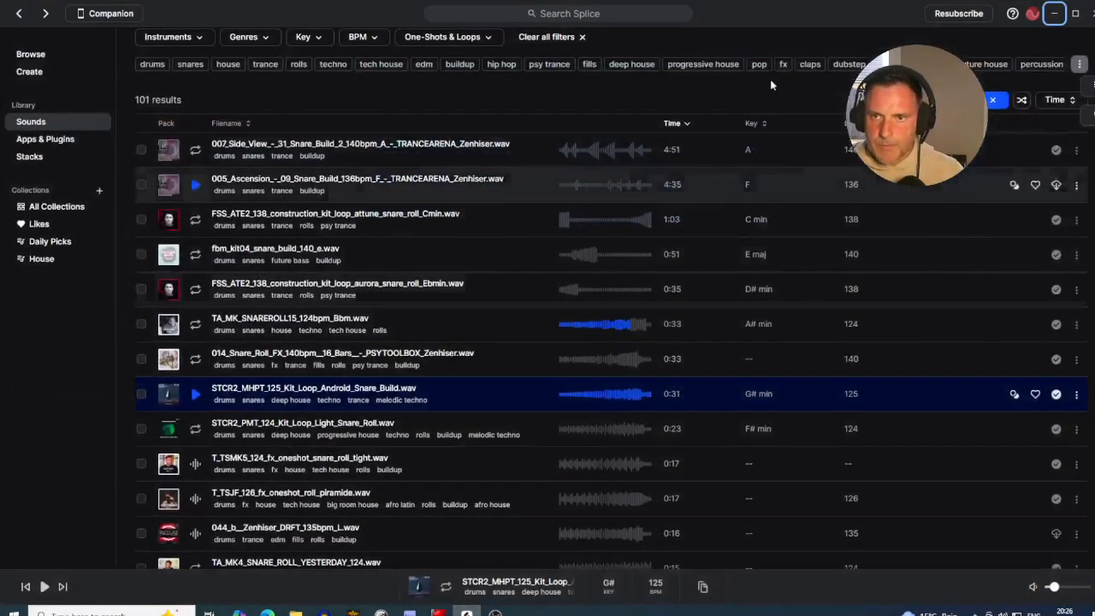
left_click(994, 103)
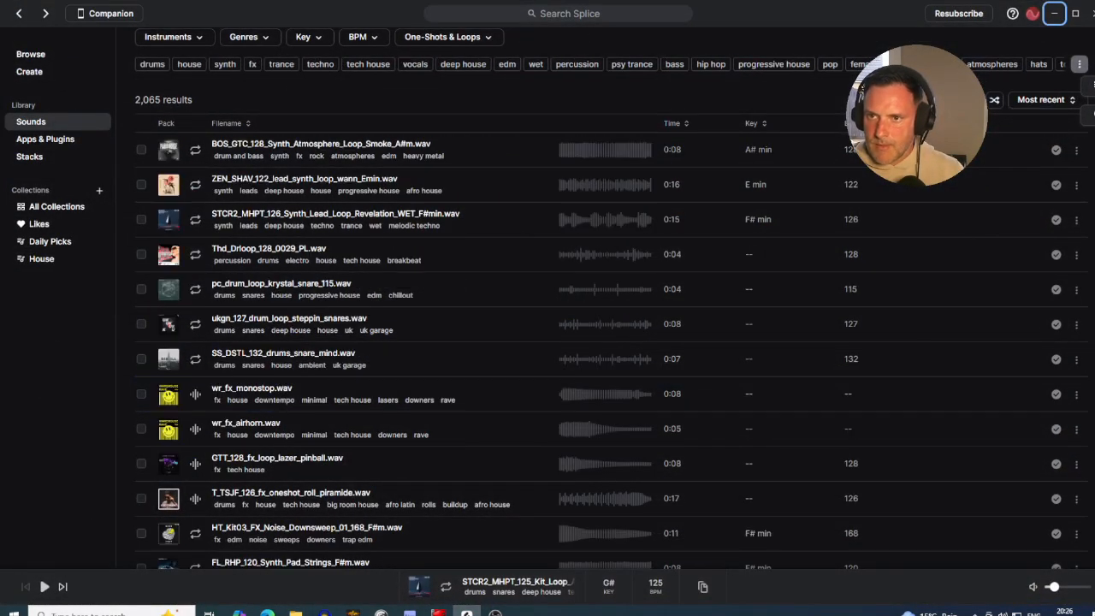
left_click(973, 101)
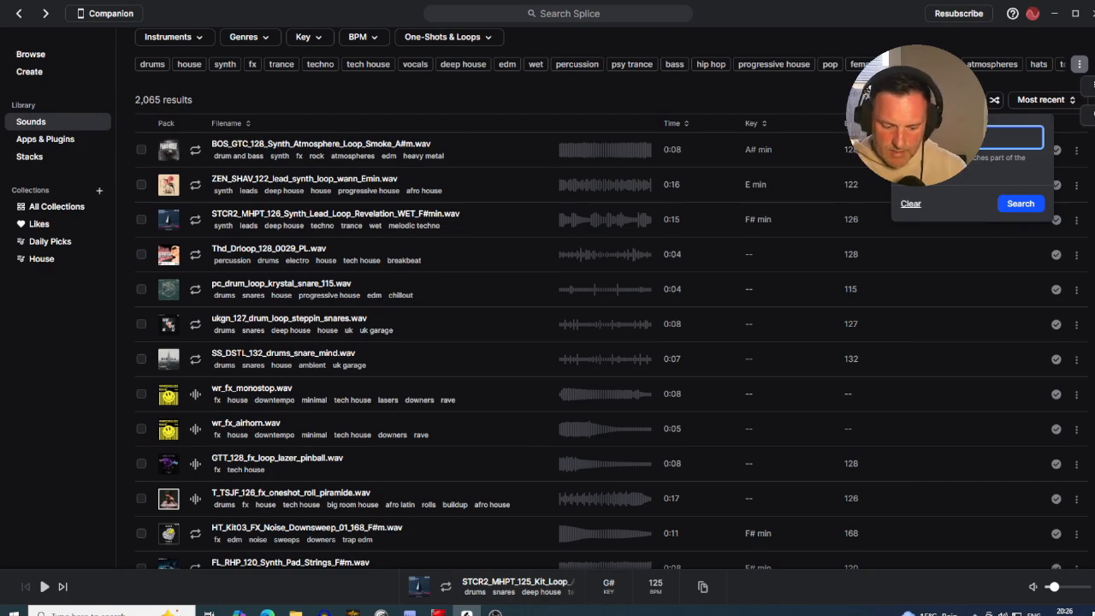
left_click(1021, 204)
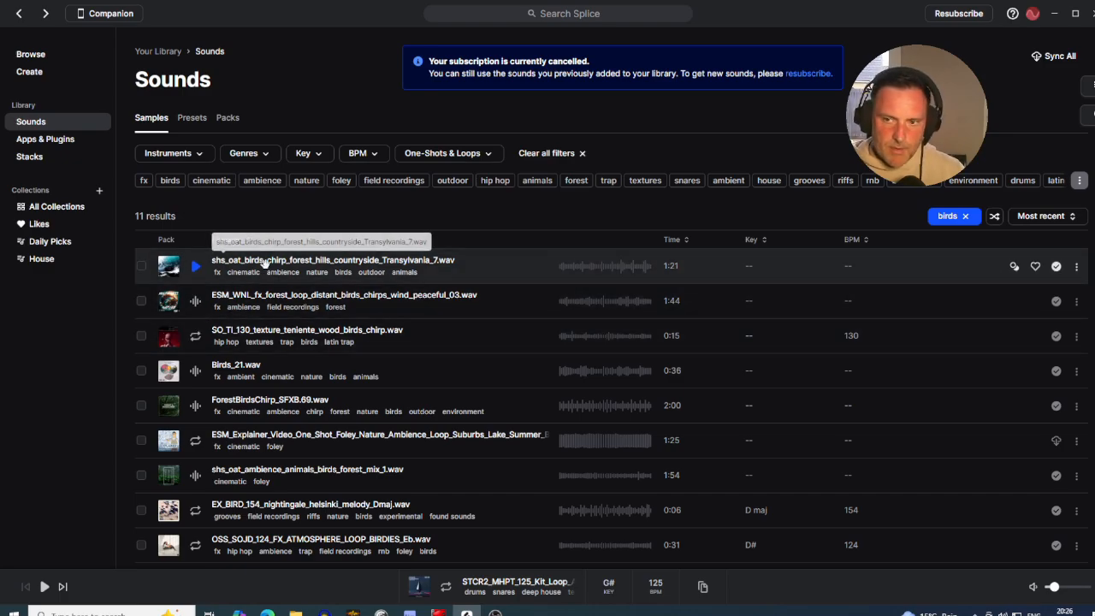
- Place the shs_oat_birds_chirp_forest_hills_countryside_Transylvania_7.wav sample on a new track in Ableton Live at bar 33 and lower its volume to -29.6 dB
left_click_drag(261, 264, 583, 279)
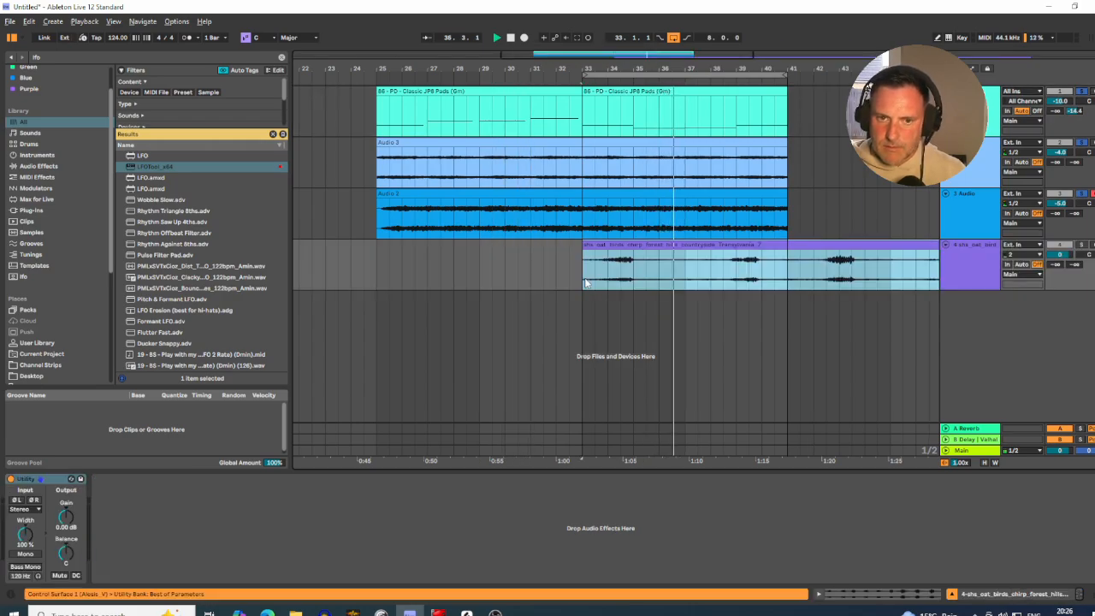
left_click(1081, 247)
key("space")
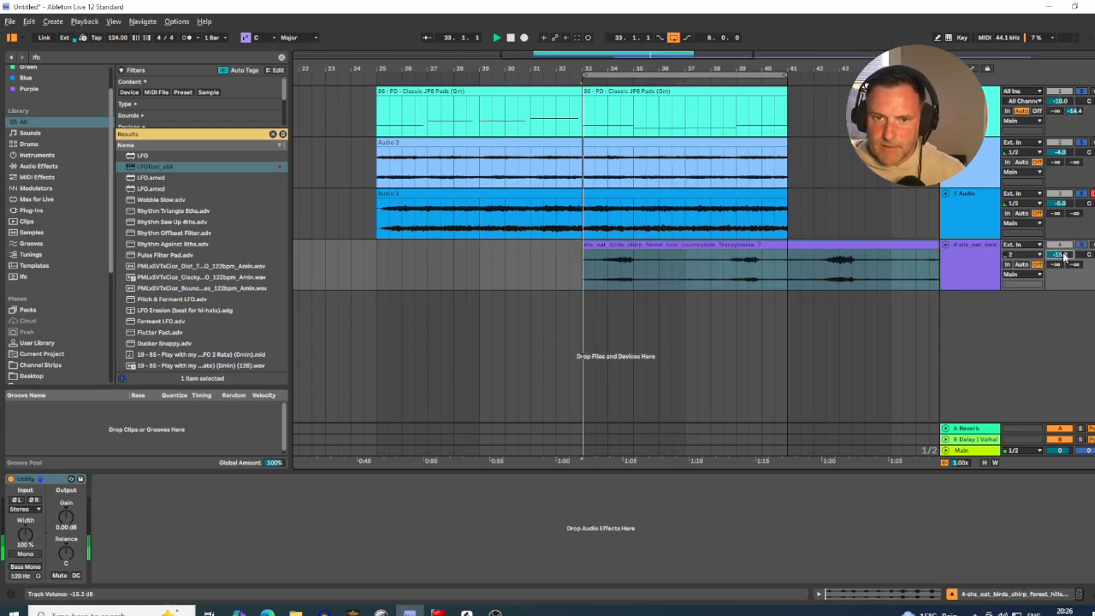
left_click_drag(1065, 255, 1065, 294)
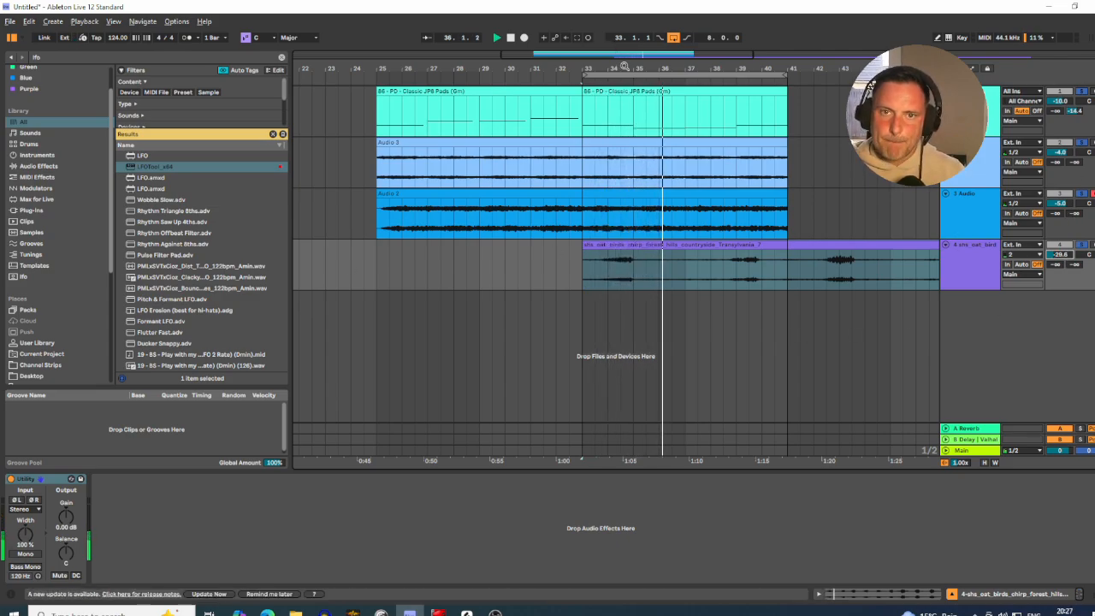
- Fine-tune the birds track volume to -29.8 dB and stop playback
left_click_drag(622, 67, 622, 46)
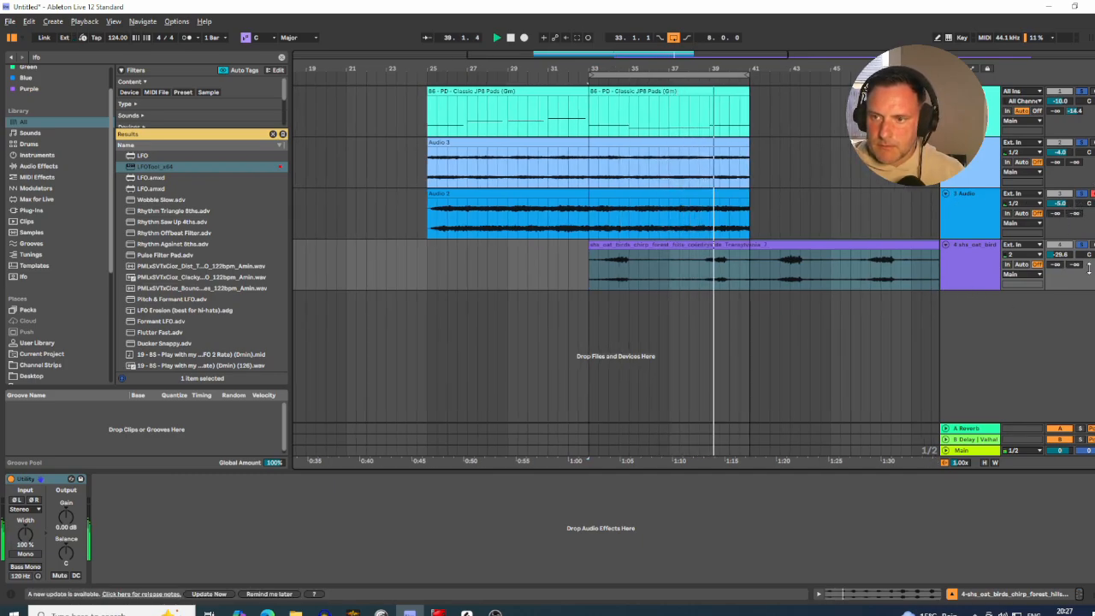
left_click_drag(1062, 256, 1061, 255)
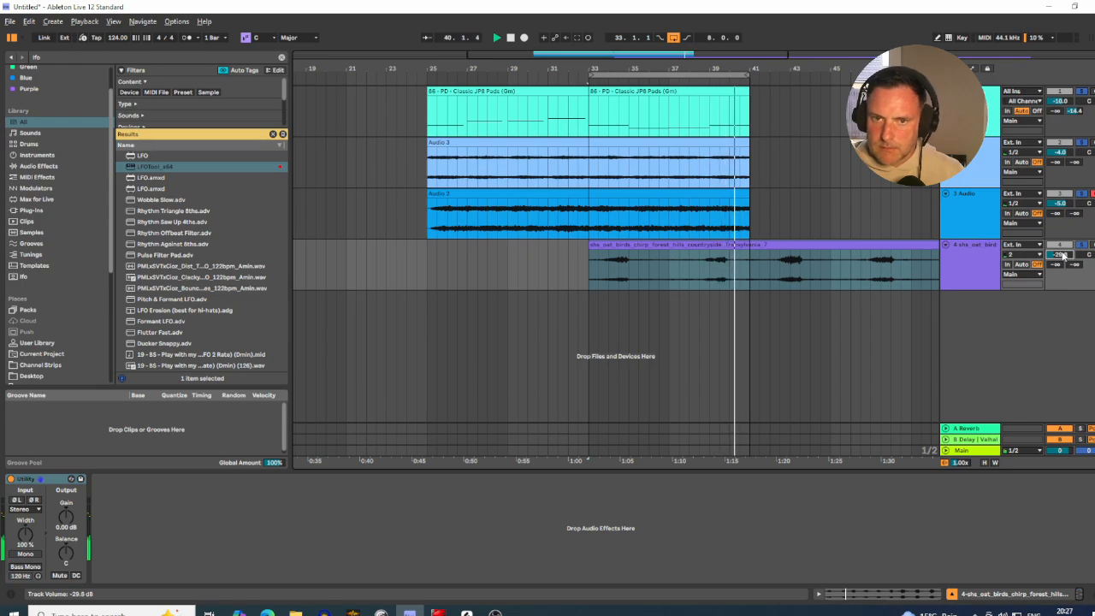
left_click(972, 166)
key("space")
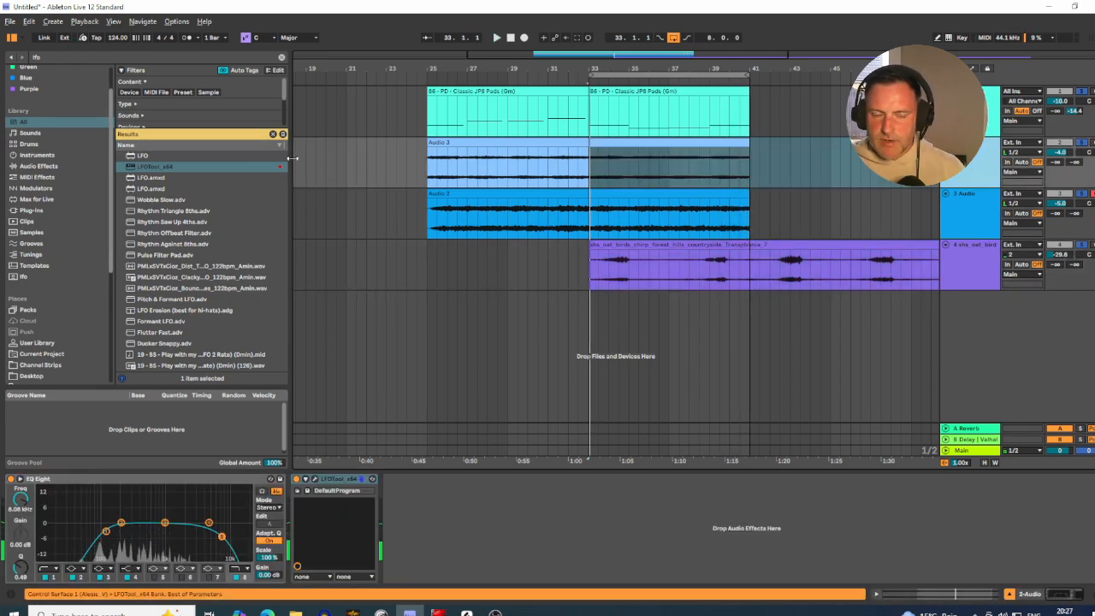
- Pan the 2 Audio track to about 23L and the 3 Audio track to about 19R, and play the loop
left_click(129, 57)
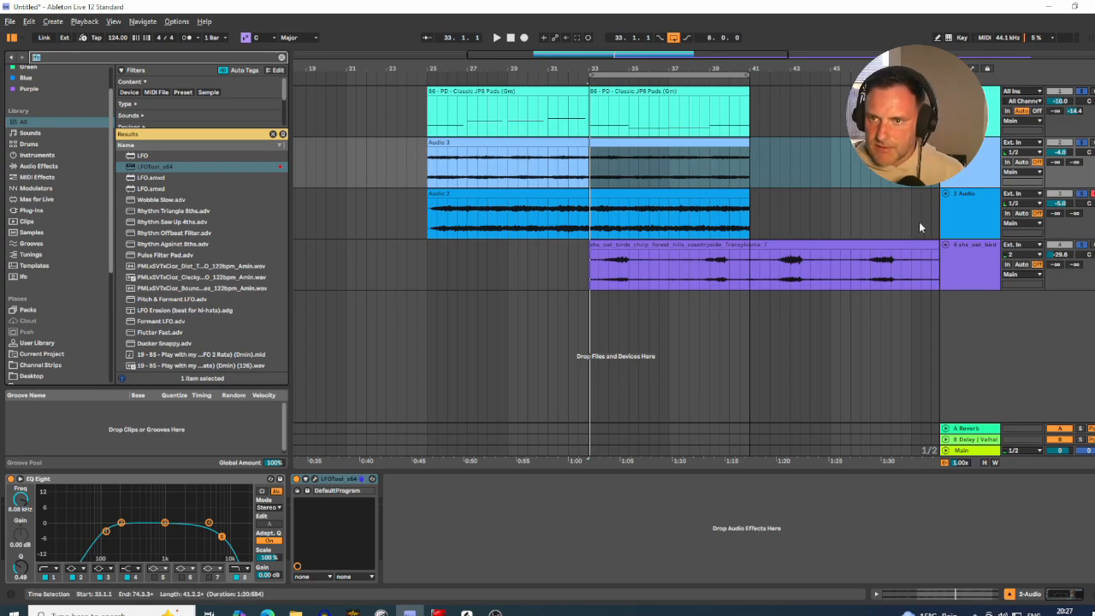
left_click(1083, 145)
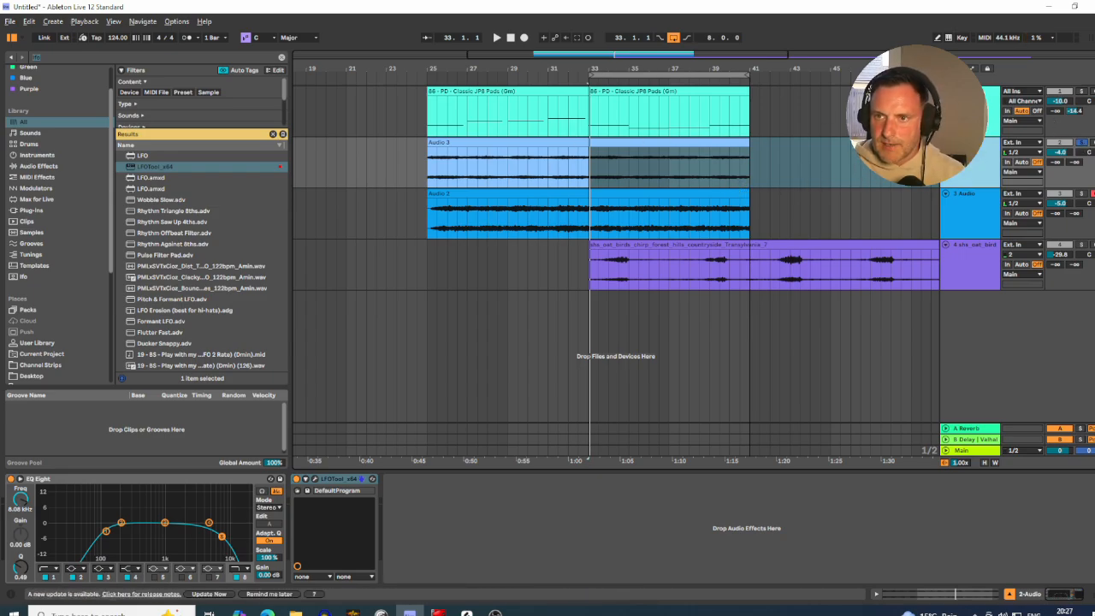
key("Up")
left_click_drag(757, 115, 589, 117)
left_click(971, 92)
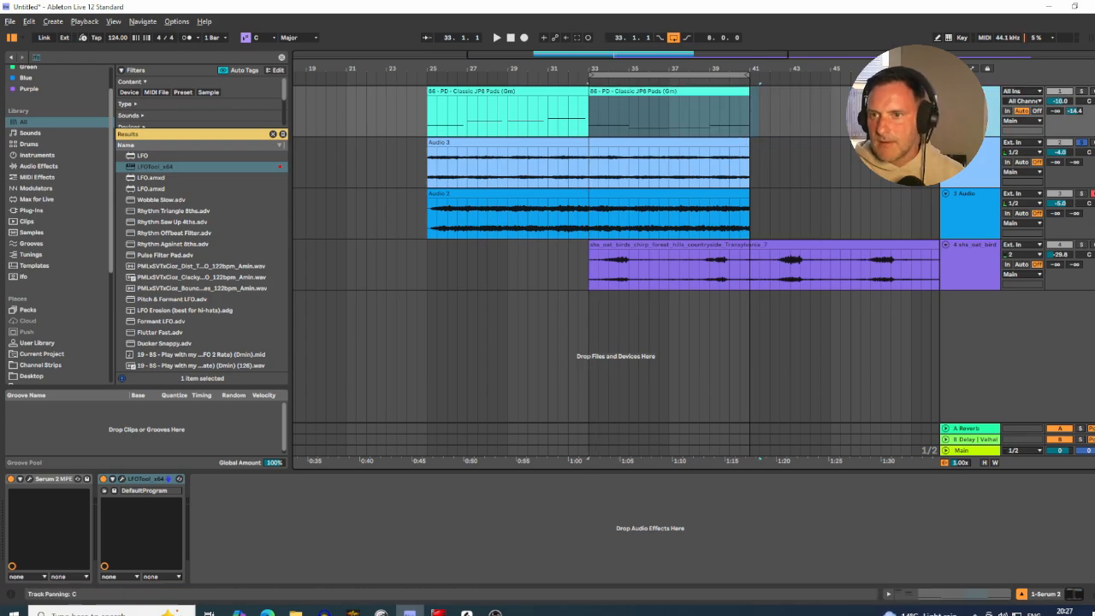
left_click(971, 142)
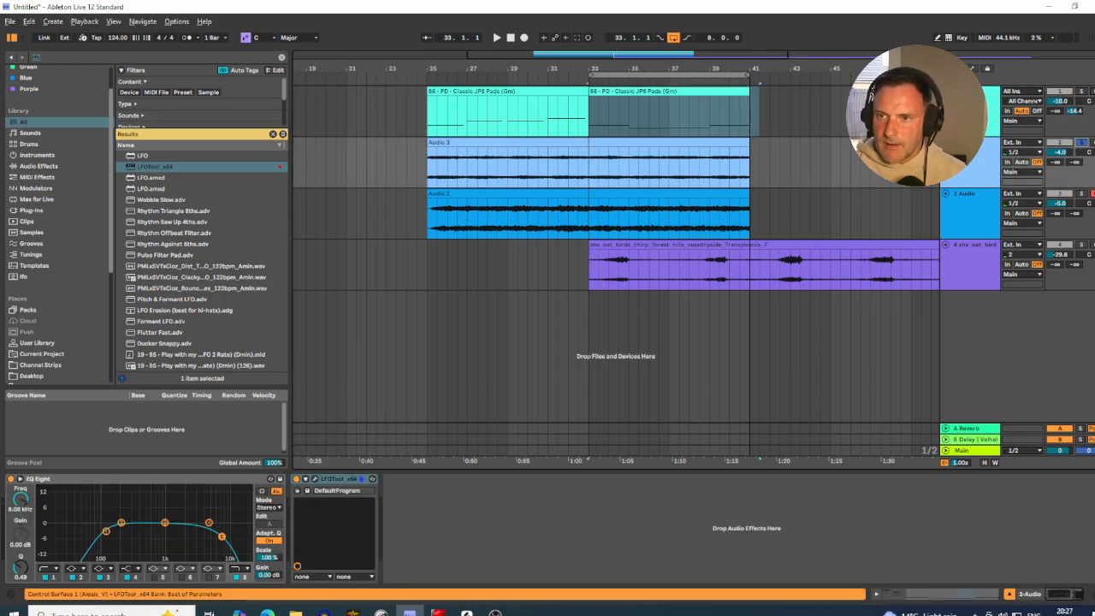
key("Down")
left_click(1082, 197)
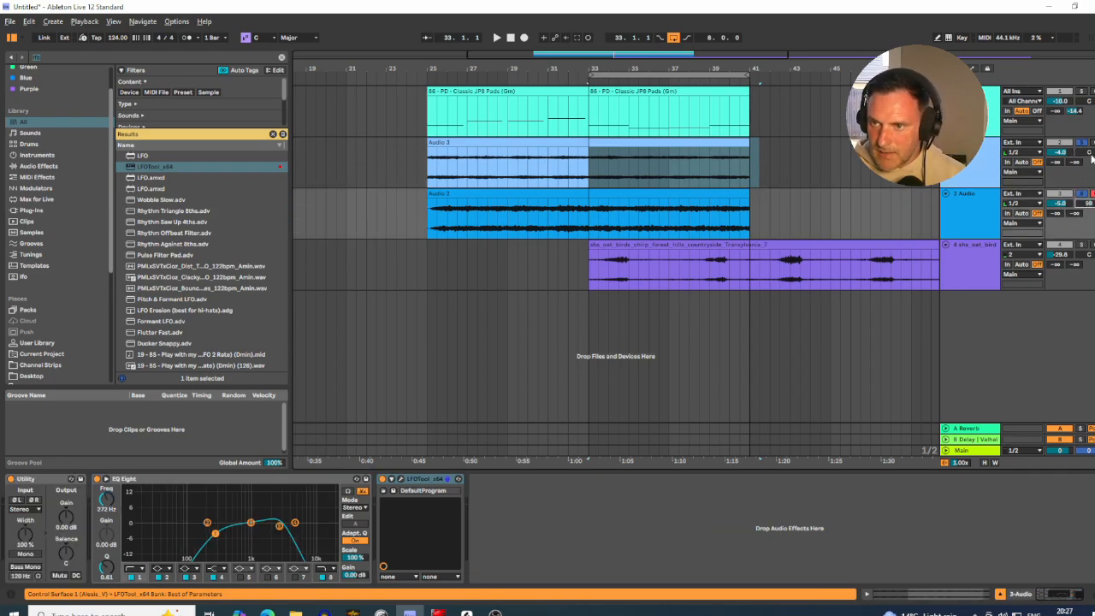
left_click_drag(1088, 203, 1088, 199)
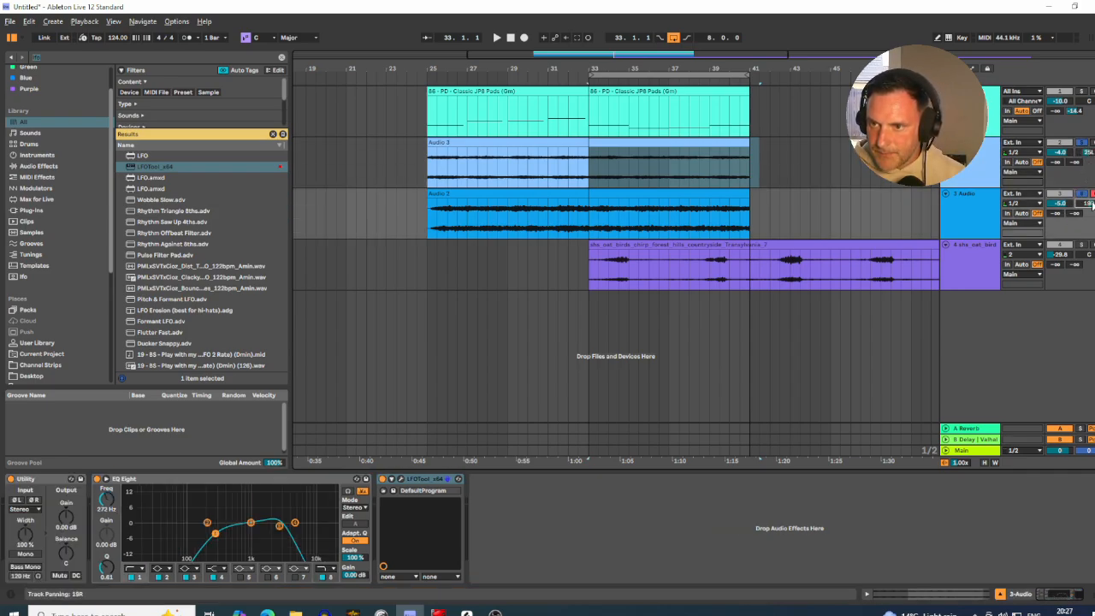
key("space")
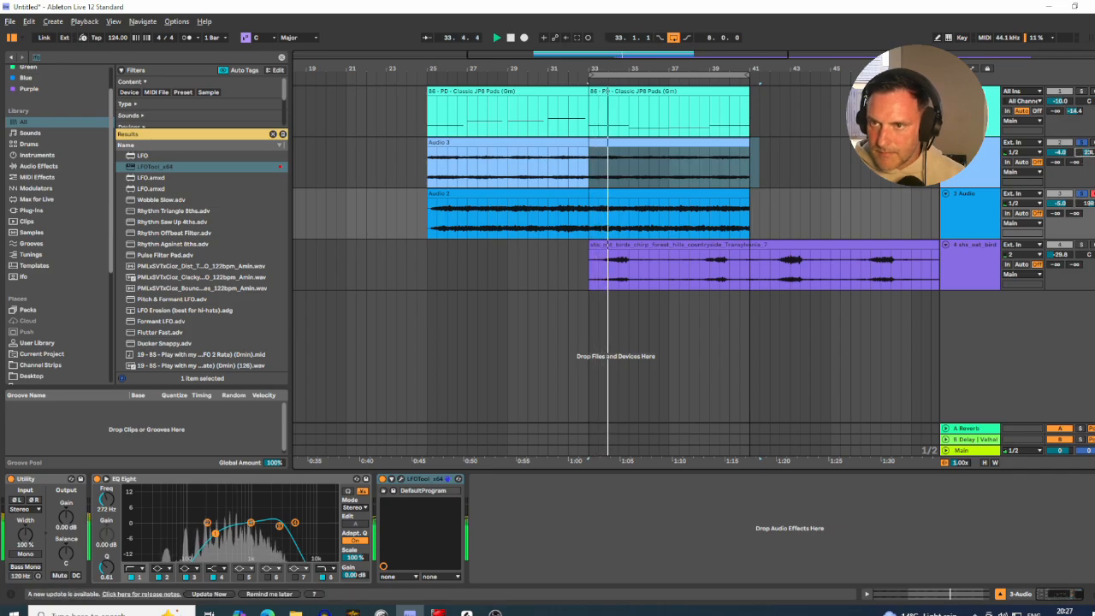
- Lower the Serum 2 track to -15.3 dB and the birds track to -31.2 dB, and show the Session view mixer
left_click_drag(1061, 101, 1060, 109)
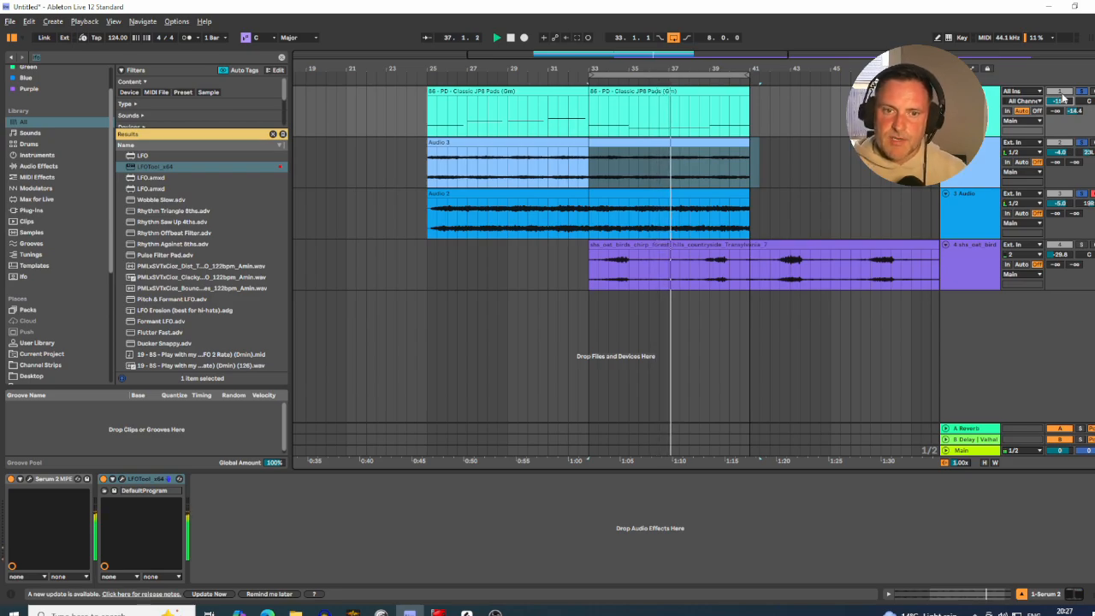
left_click(1059, 260)
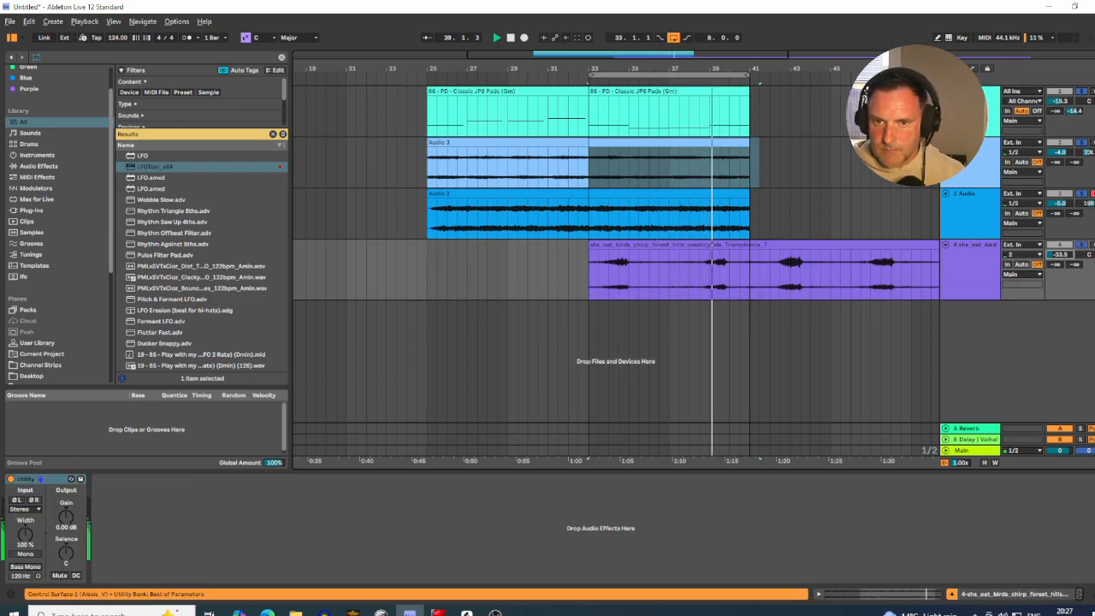
mouse_move(1058, 256)
left_mouse_down()
mouse_move(1057, 282)
mouse_move(1059, 248)
left_mouse_up()
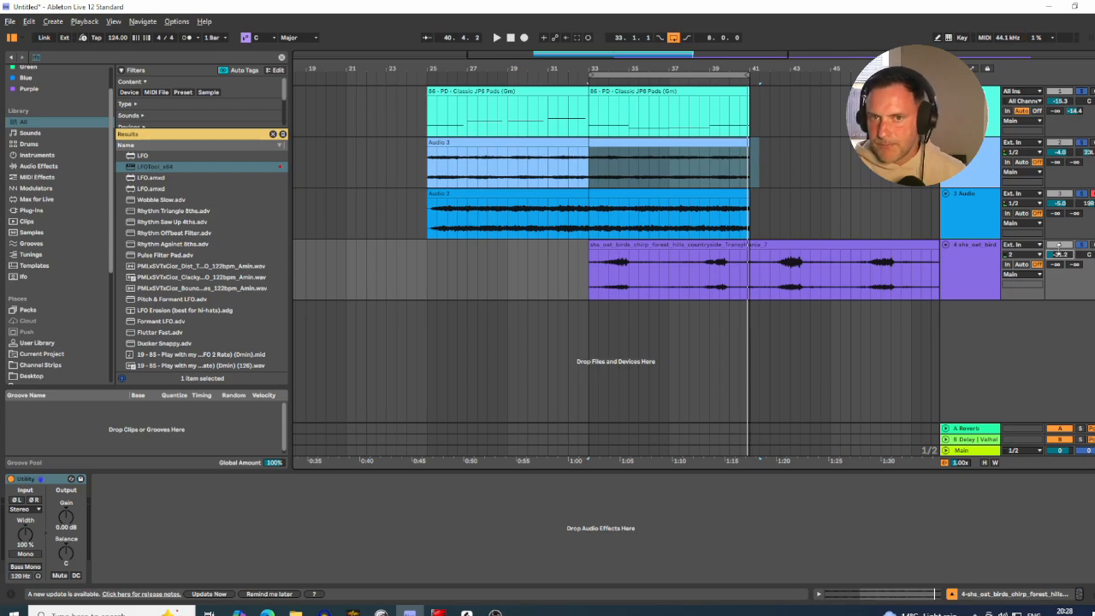
key("Tab")
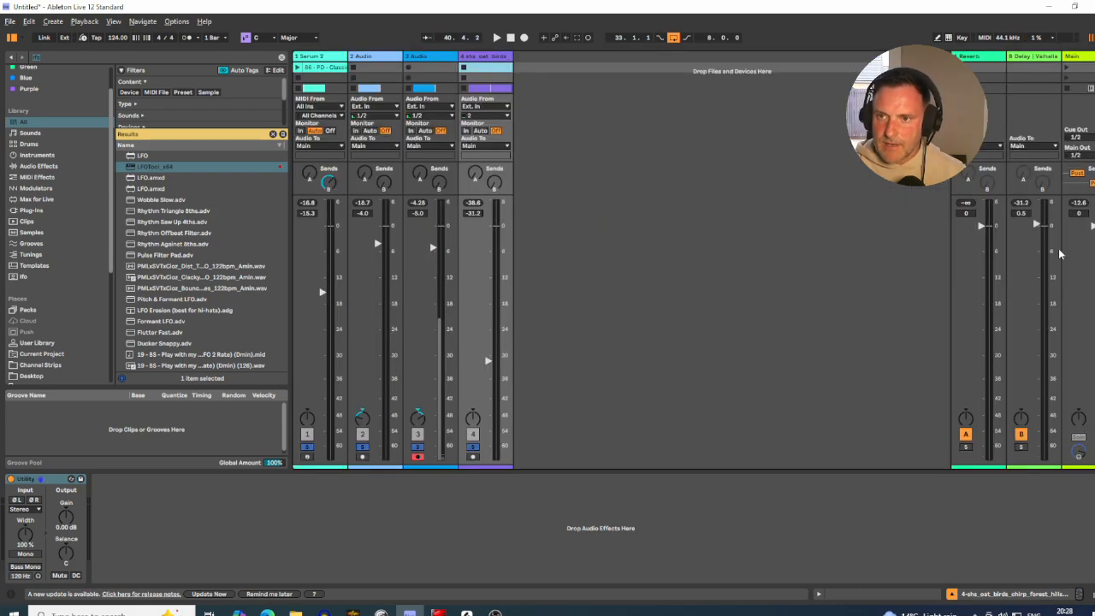
- Show the effects chain of the B Delay return track and go back to the Arrangement view
left_click(1029, 76)
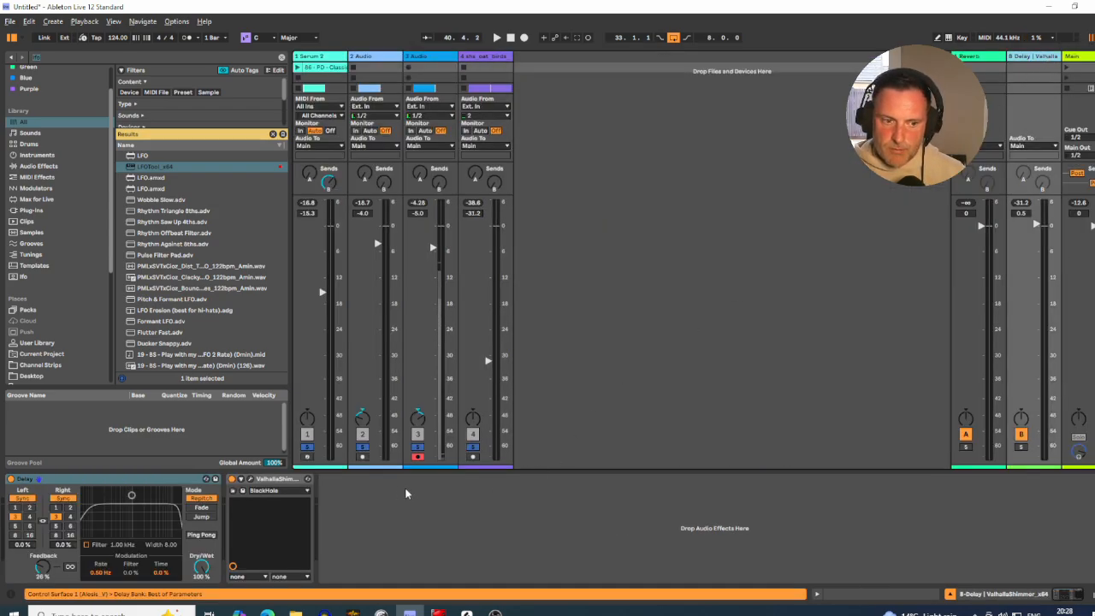
left_click(560, 529)
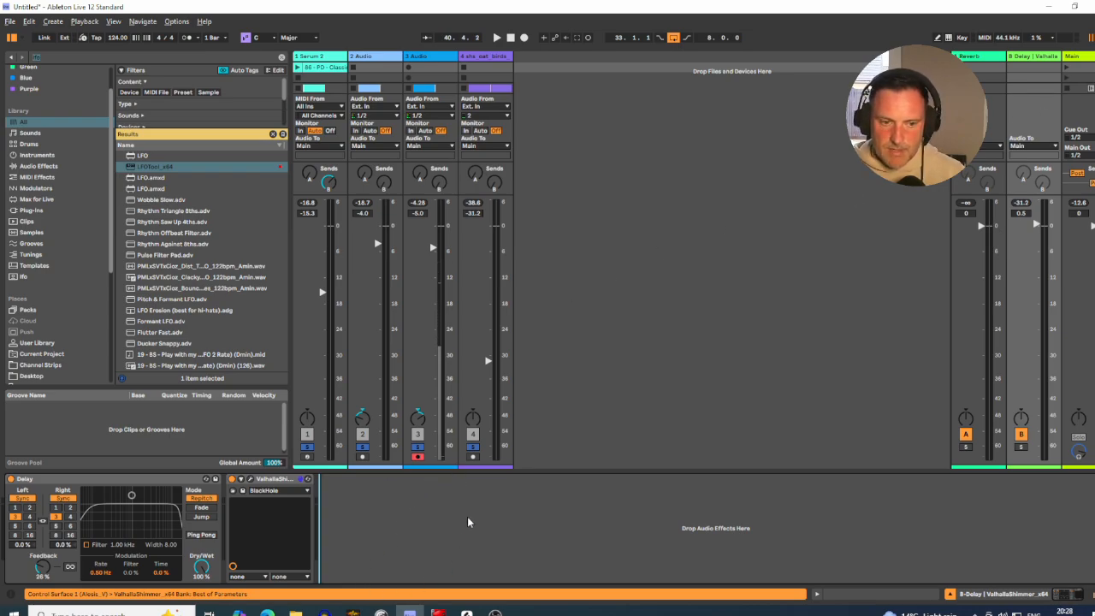
key("Tab")
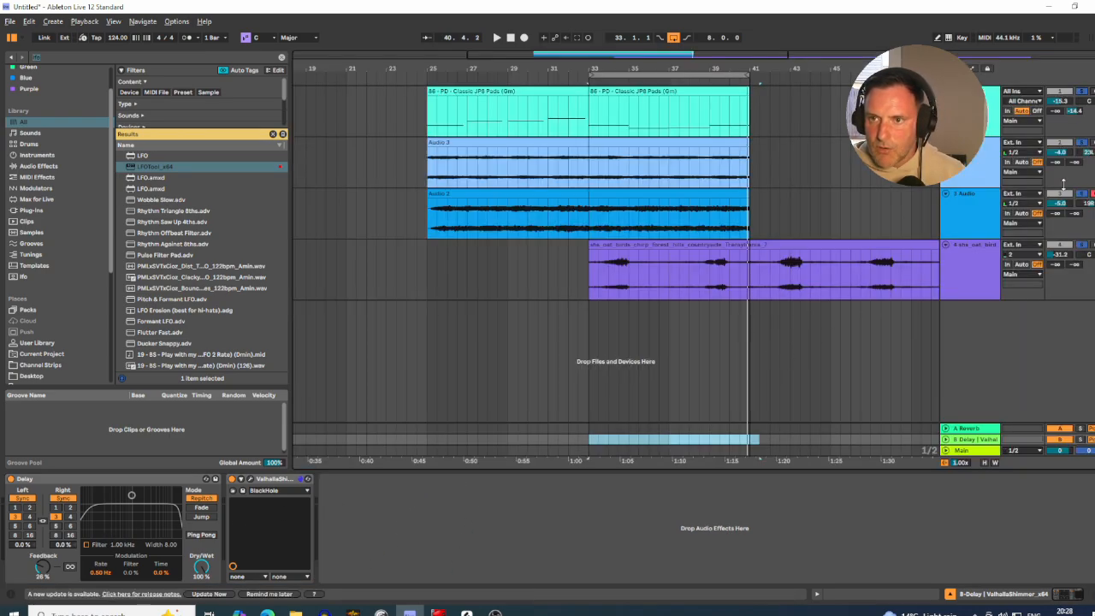
- Audition the 2 Audio and 3 Audio tracks one at a time in solo from bar 33, and stop playback
left_click(923, 154)
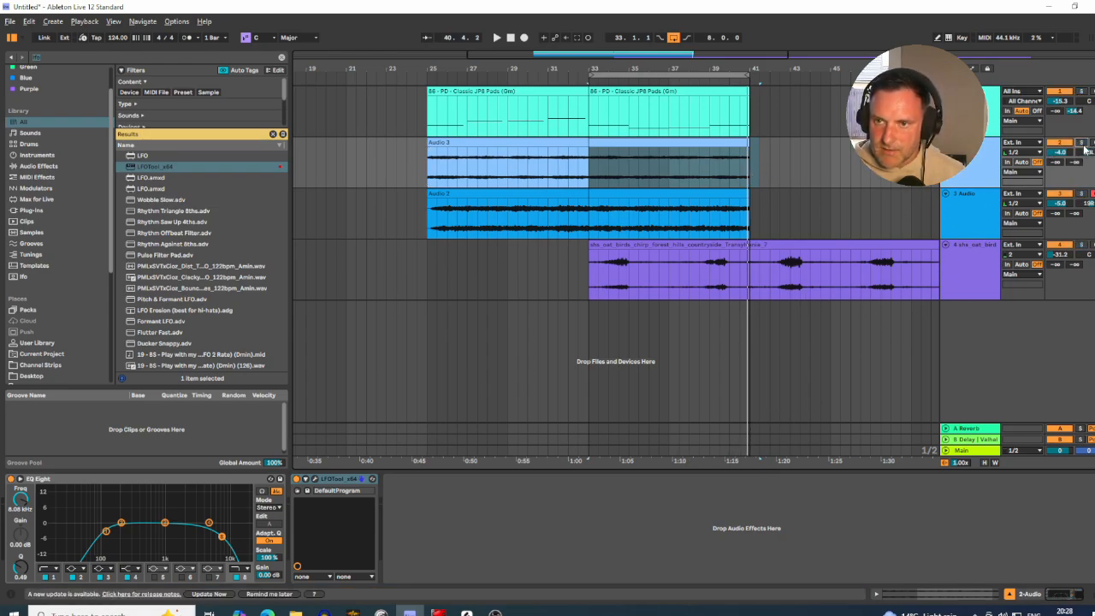
key("Up")
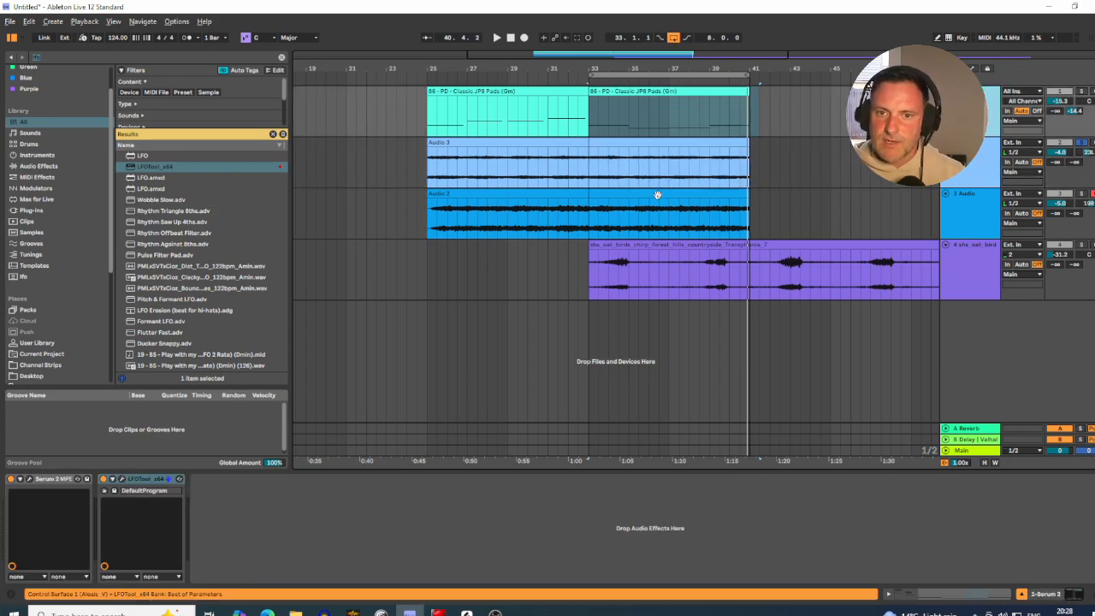
key("space")
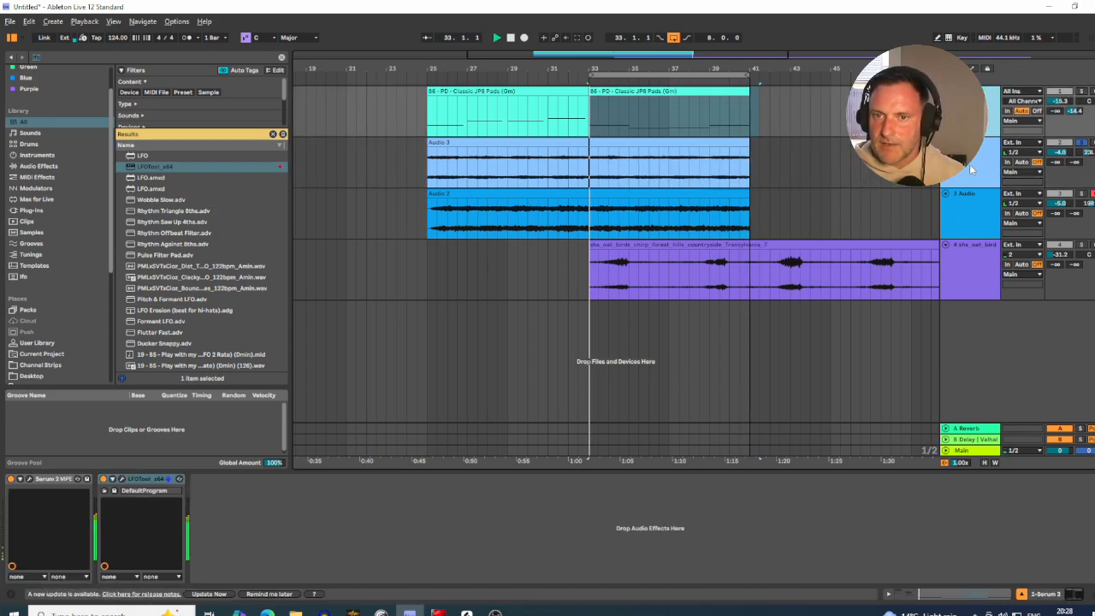
left_click(1082, 196)
key("space")
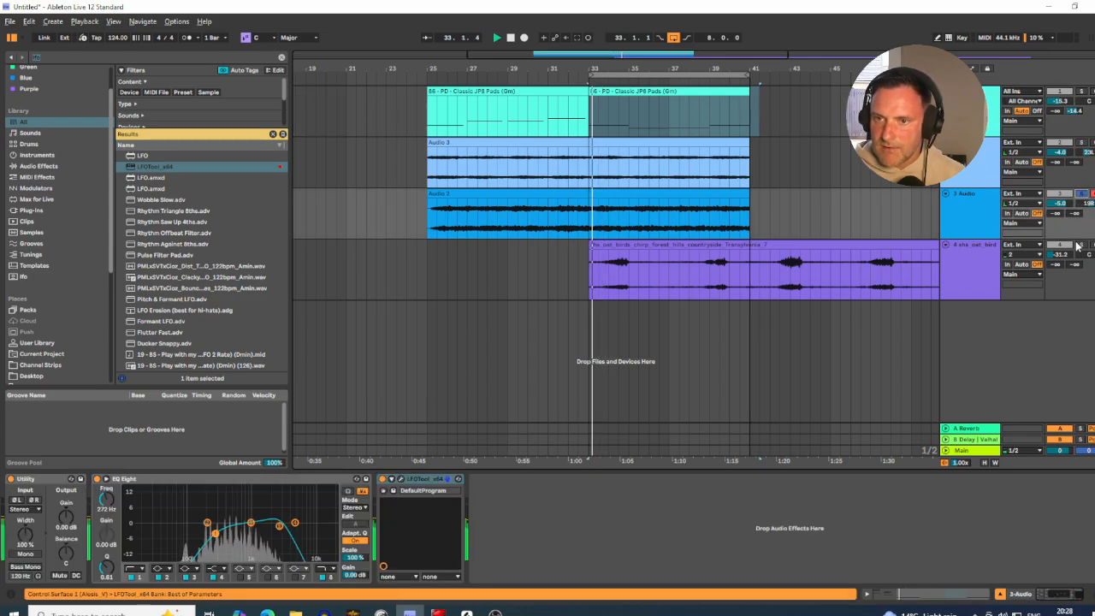
key("space")
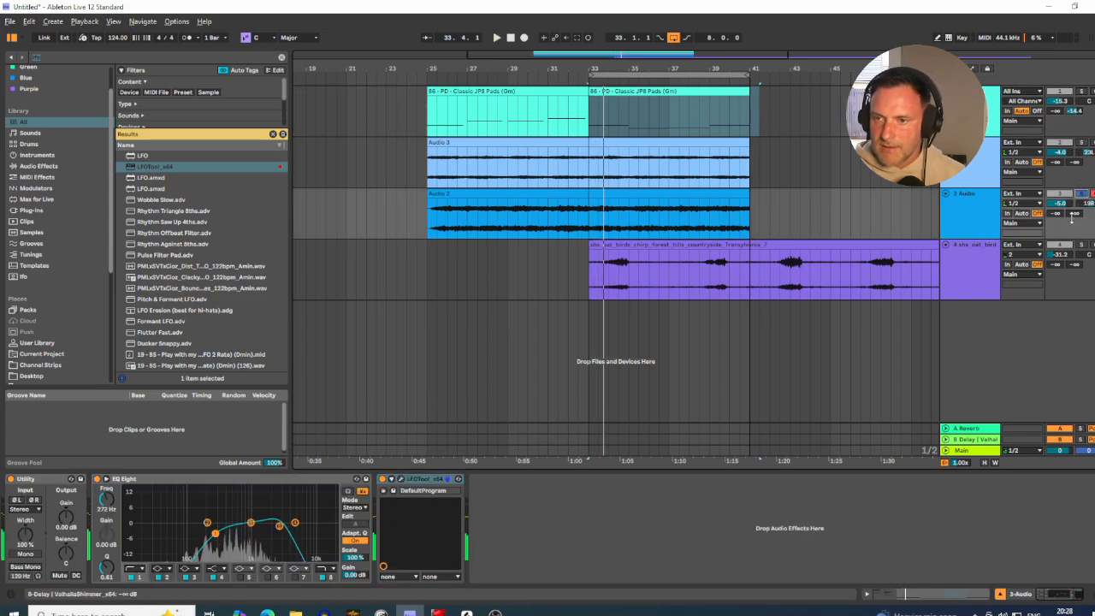
- Solo the 2 Audio track together with 3 Audio, listen to both, stop playback and select the Serum 2 track
left_click(1082, 144)
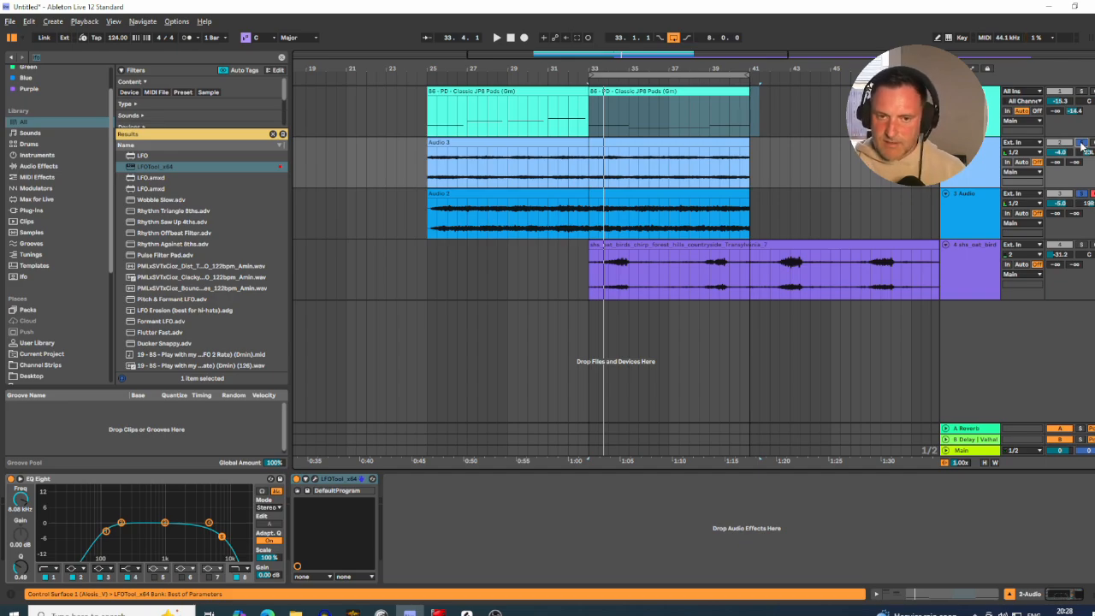
key("space")
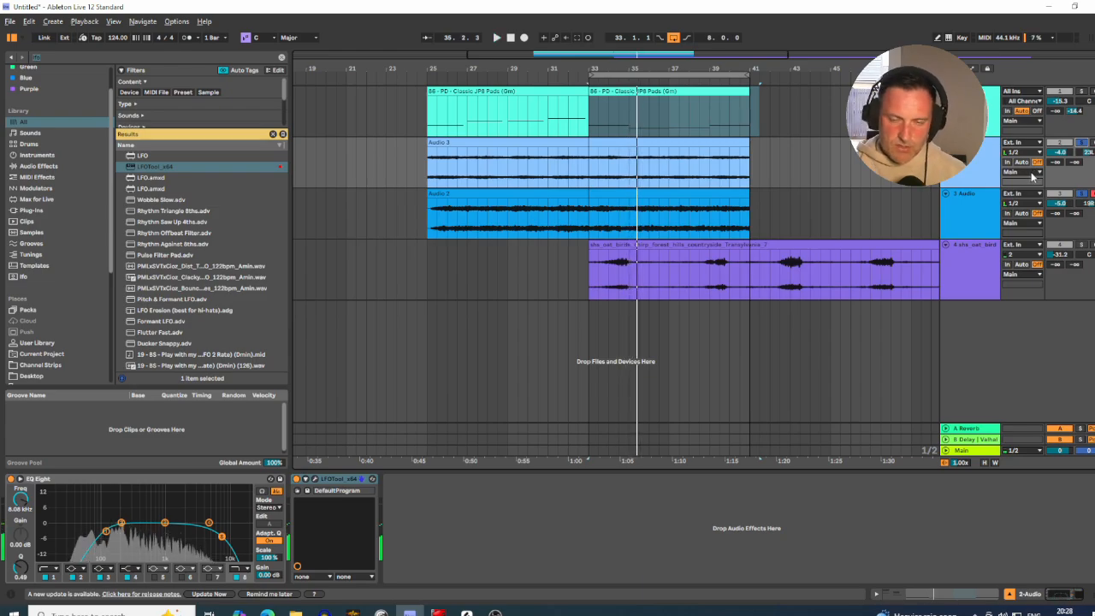
left_click(992, 92)
mouse_move(410, 612)
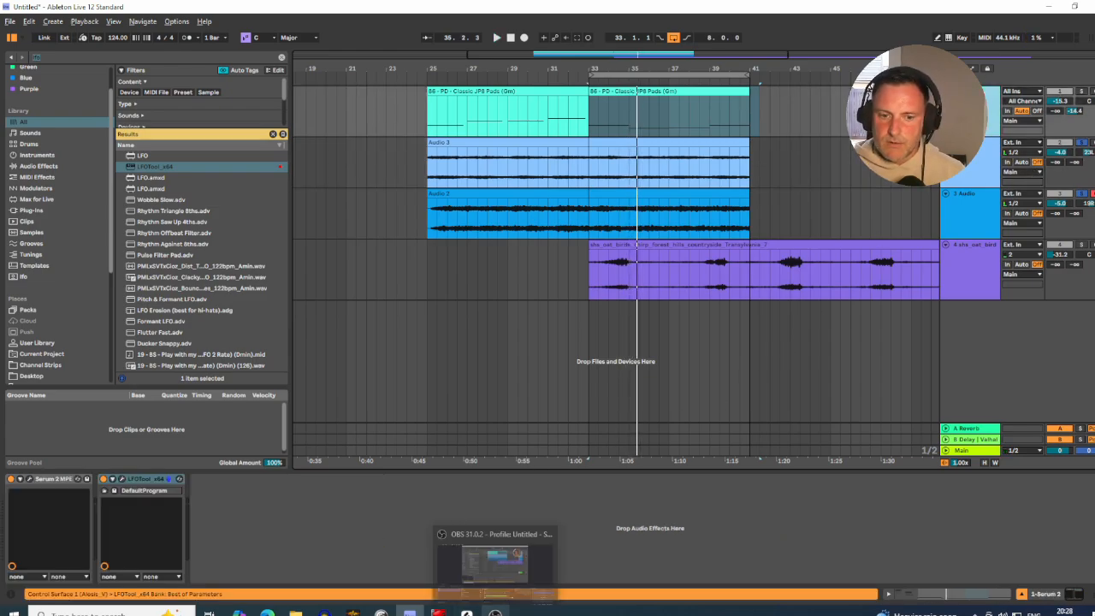